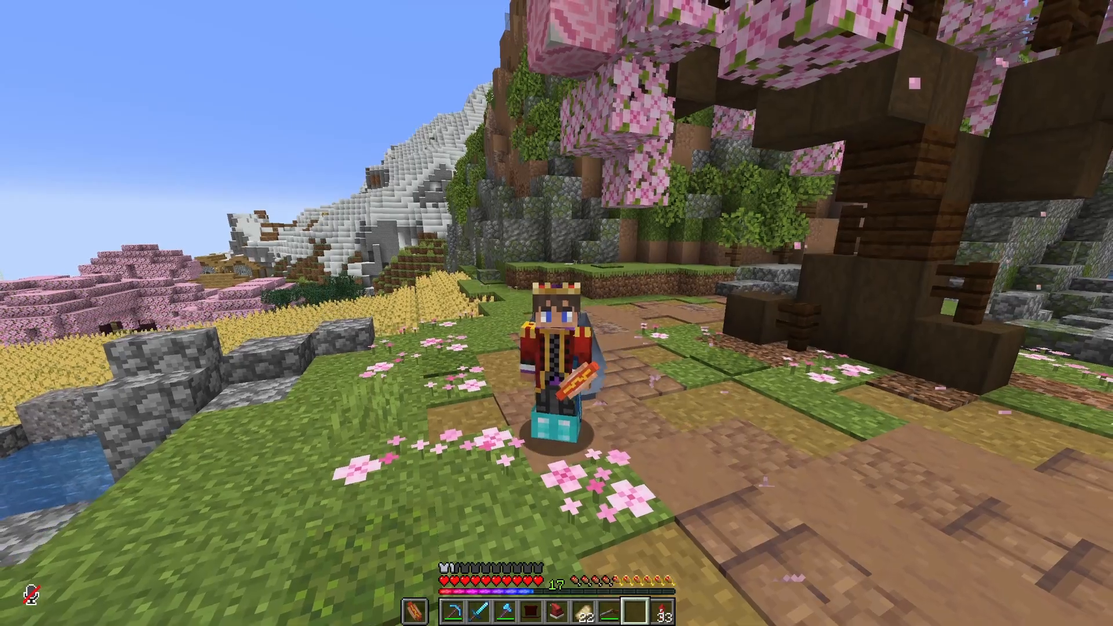
{"action": "key", "text": "e"}
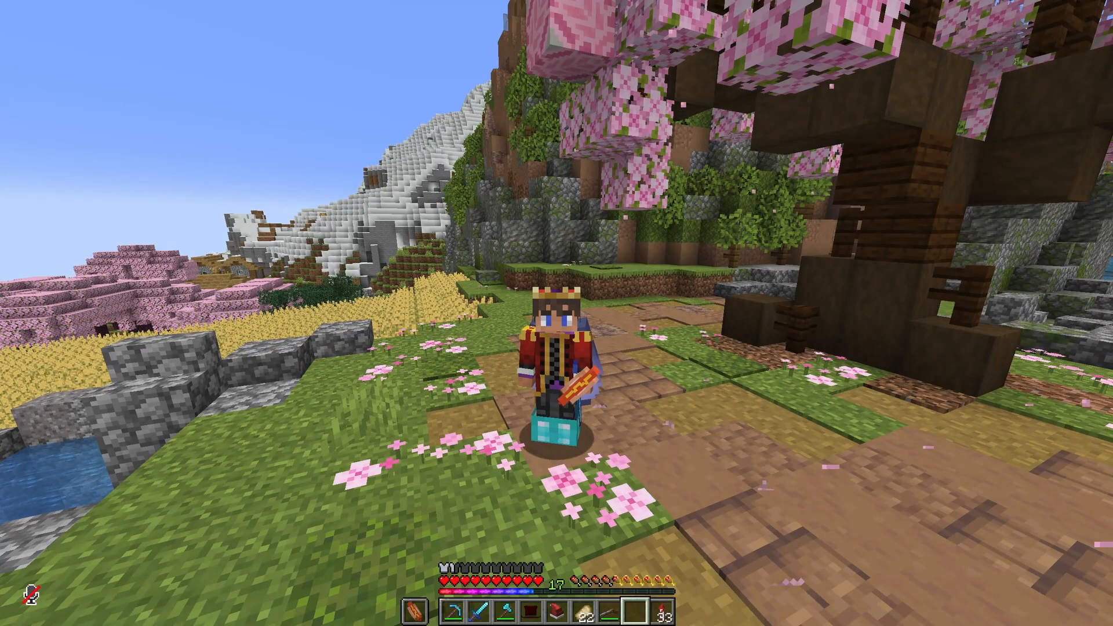
{"action": "key", "text": "F5"}
{"action": "key", "text": "7"}
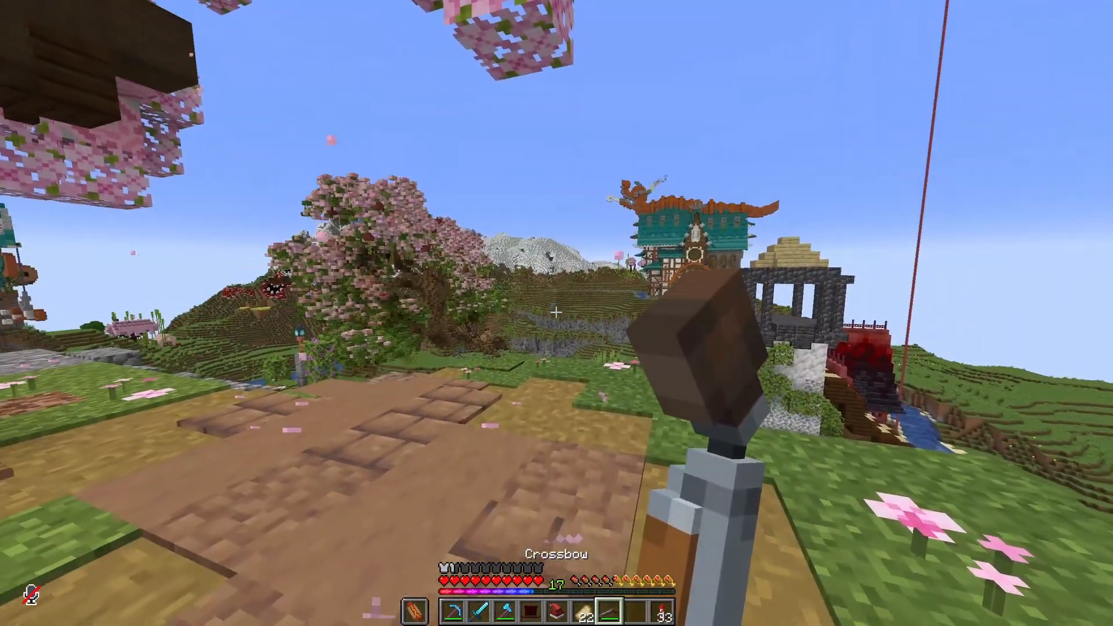
{"action": "right_click", "coordinate": [557, 312]}
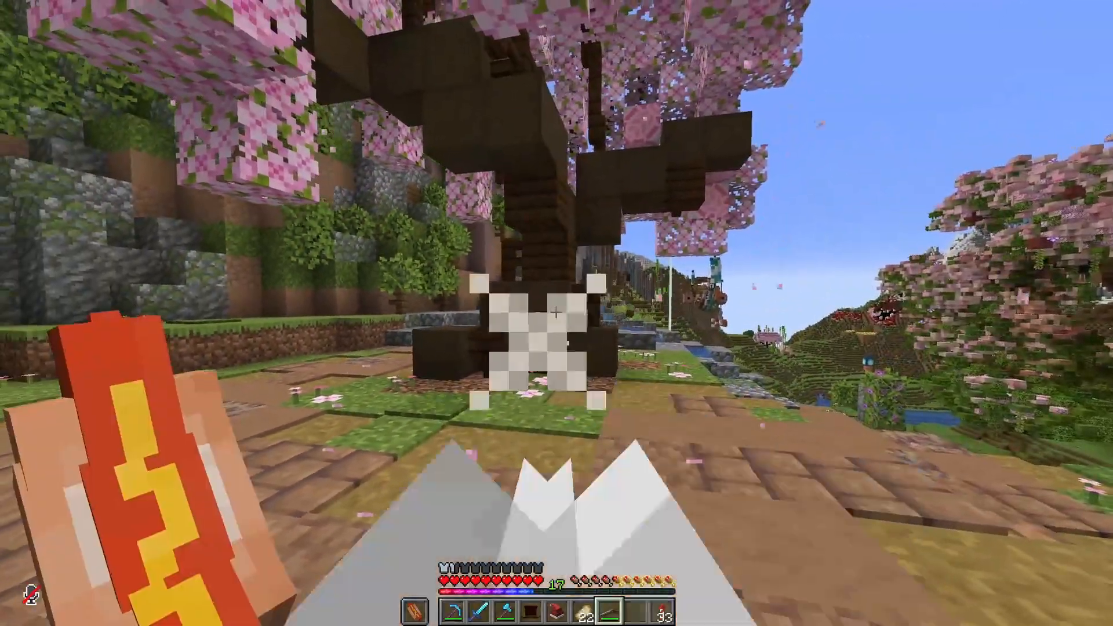
{"action": "key", "text": "5"}
{"action": "key", "text": "q"}
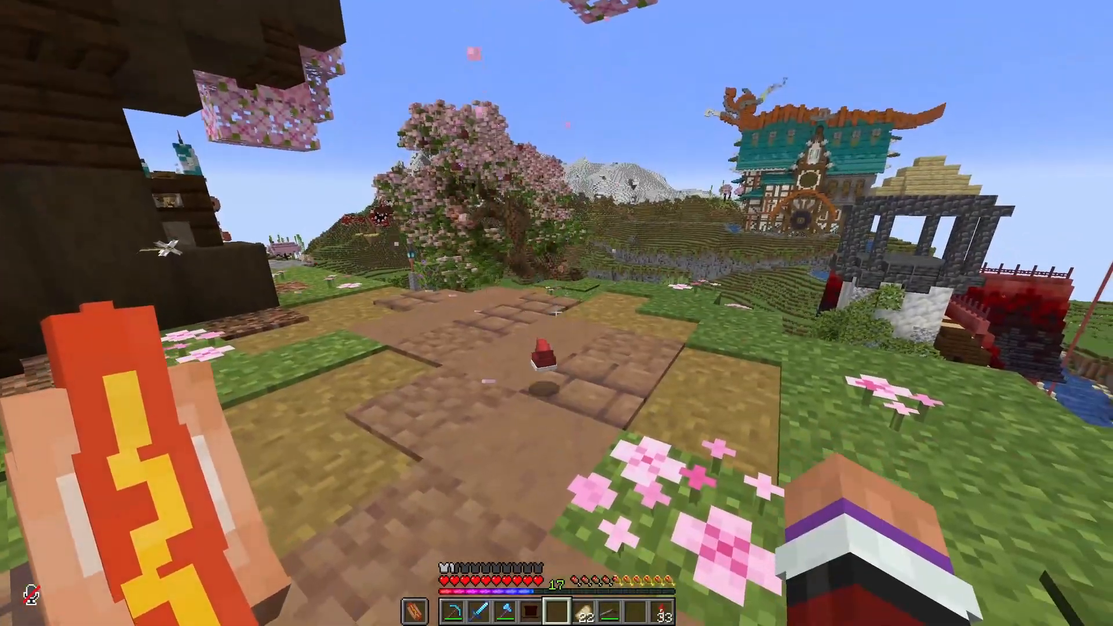
{"action": "key", "text": "4"}
{"action": "key", "text": "q"}
{"action": "key", "text": "s"}
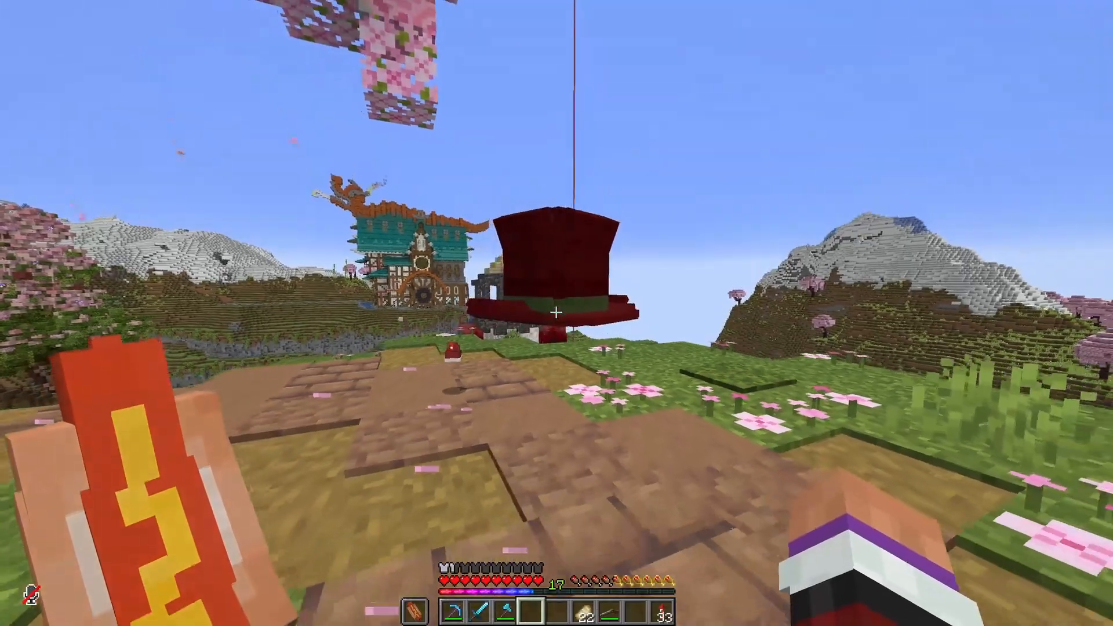
{"action": "key", "text": "w"}
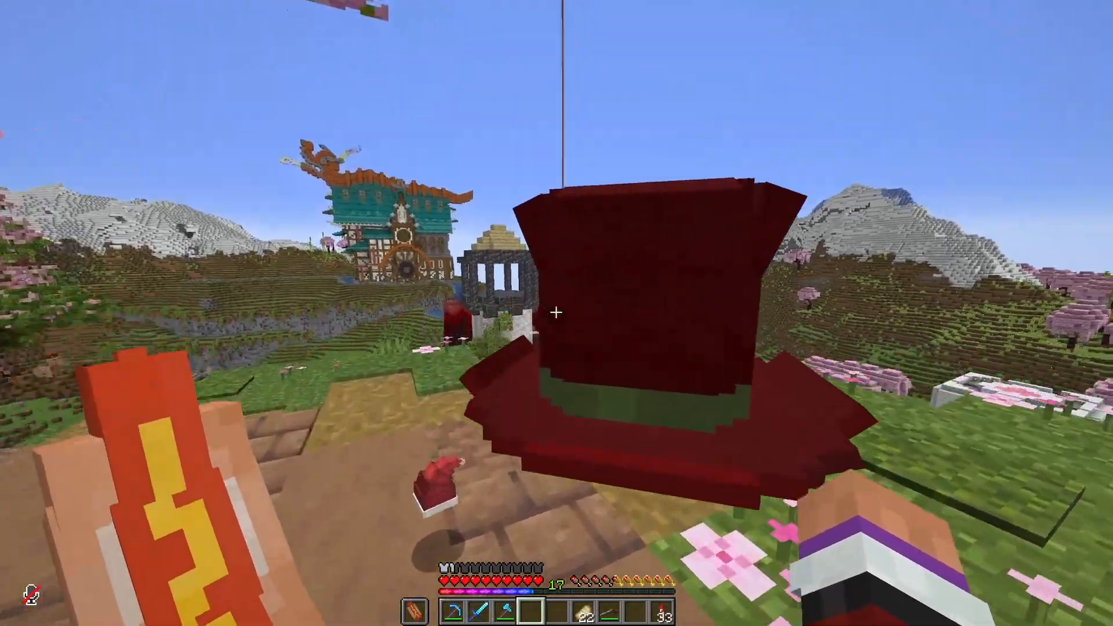
{"action": "key", "text": "w"}
{"action": "key", "text": "8"}
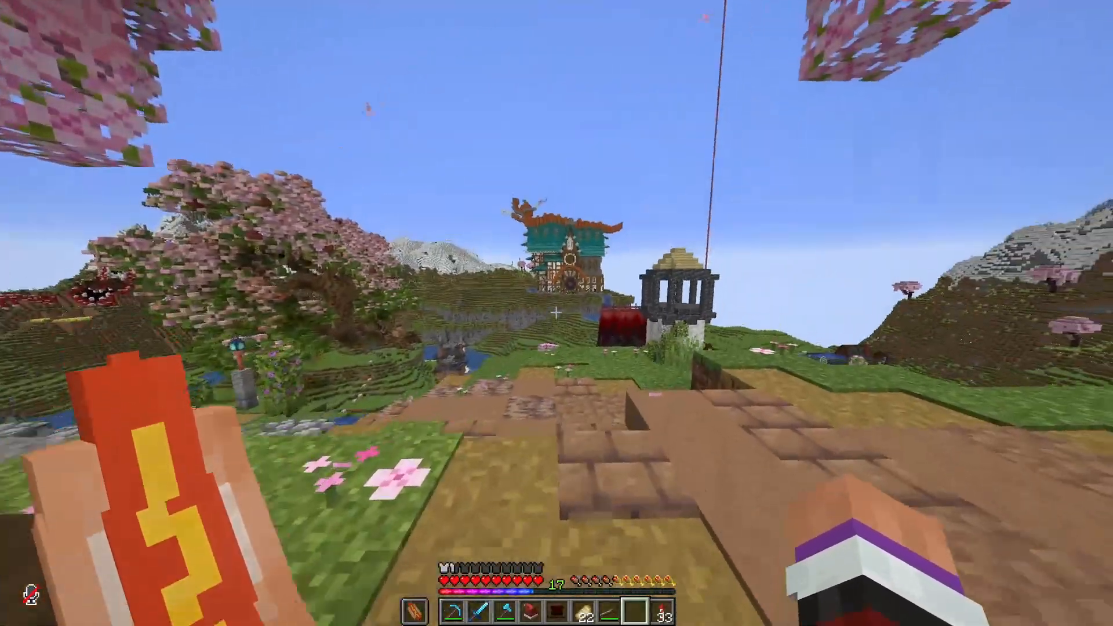
{"action": "key", "text": "w"}
{"action": "key", "text": "w"}
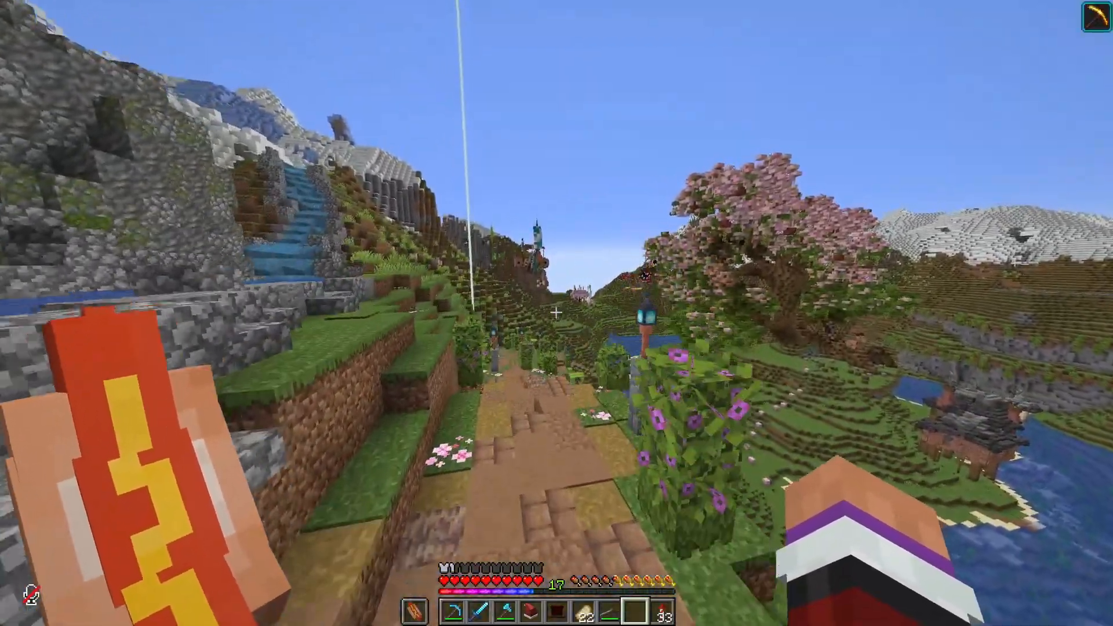
{"action": "key", "text": "w"}
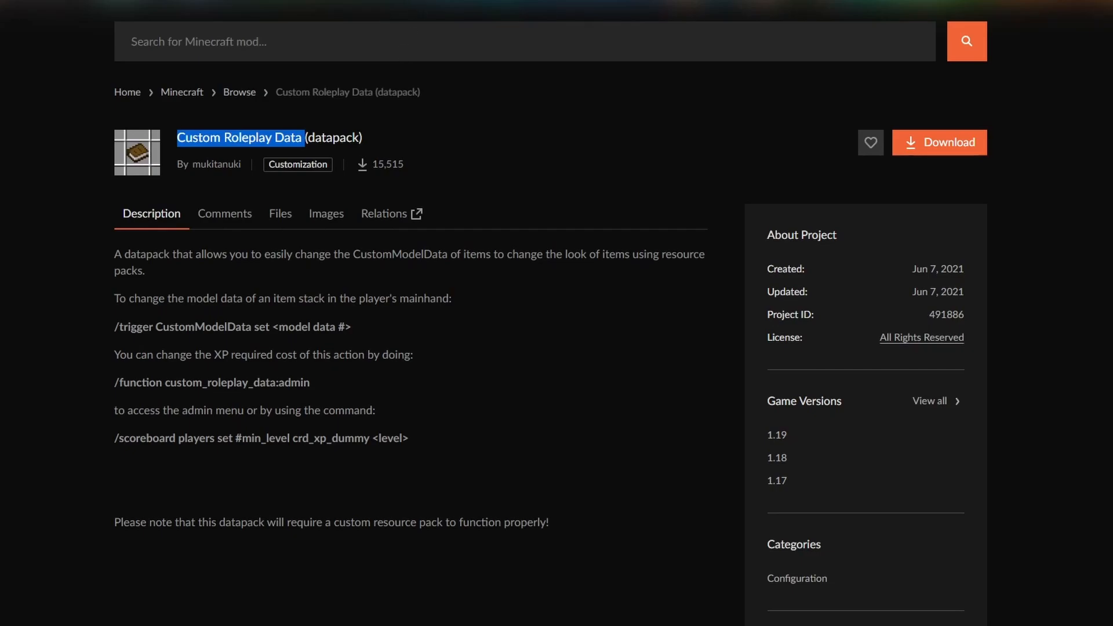
Step: Read the Custom Roleplay Data datapack description, highlighting the /trigger CustomModelData set command
{"action": "left_click", "coordinate": [27, 271]}
{"action": "left_click_drag", "start_coordinate": [115, 329], "coordinate": [310, 325]}
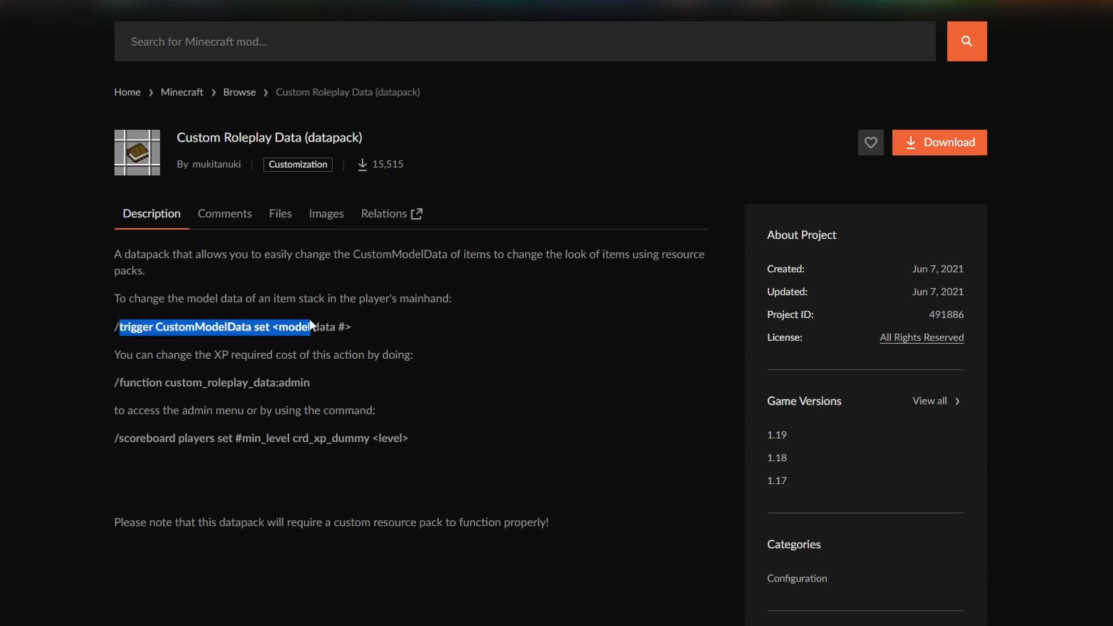
{"action": "left_click", "coordinate": [326, 390]}
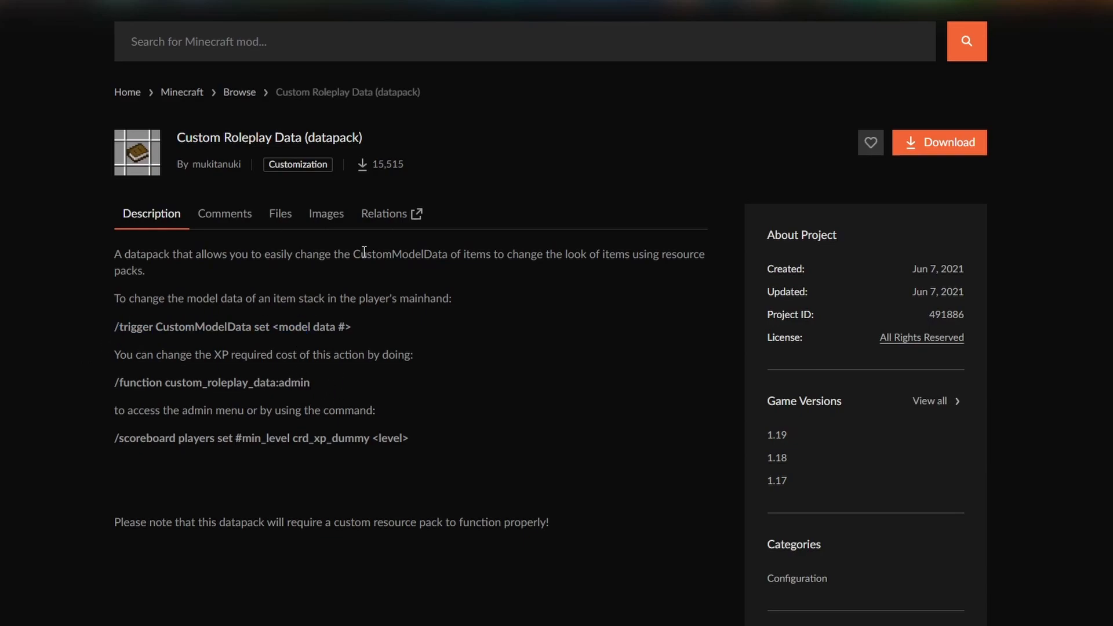
{"action": "left_click_drag", "start_coordinate": [360, 325], "coordinate": [123, 324]}
{"action": "left_click", "coordinate": [167, 299]}
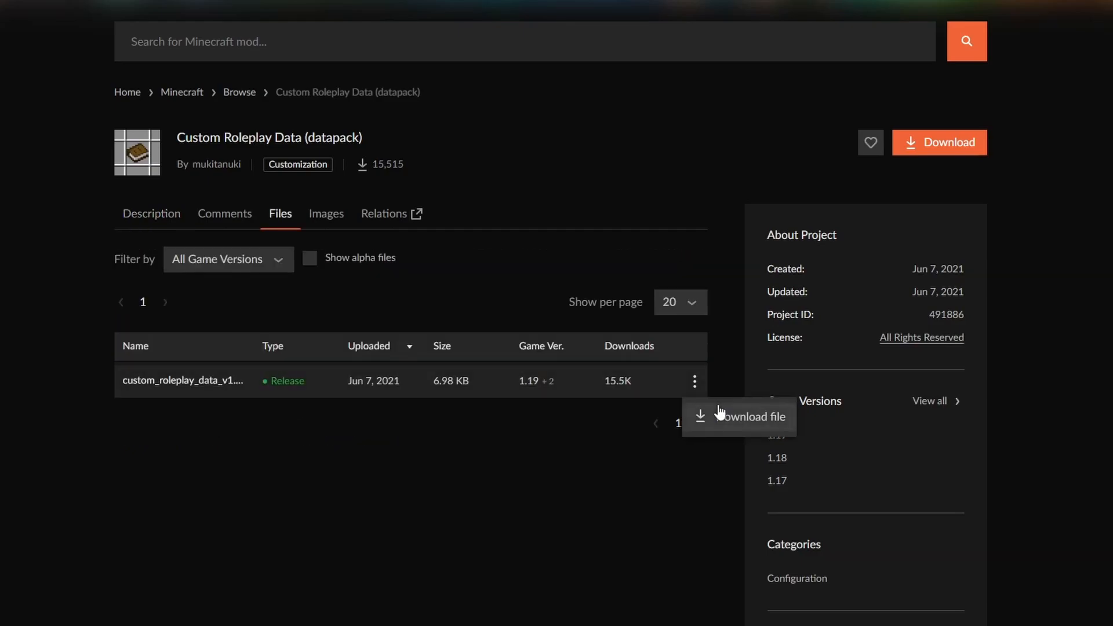
Step: Download the Custom Roleplay Data release file and bring up custom_roleplay_data_v1.0.zip in the Downloads folder
{"action": "left_click", "coordinate": [719, 413]}
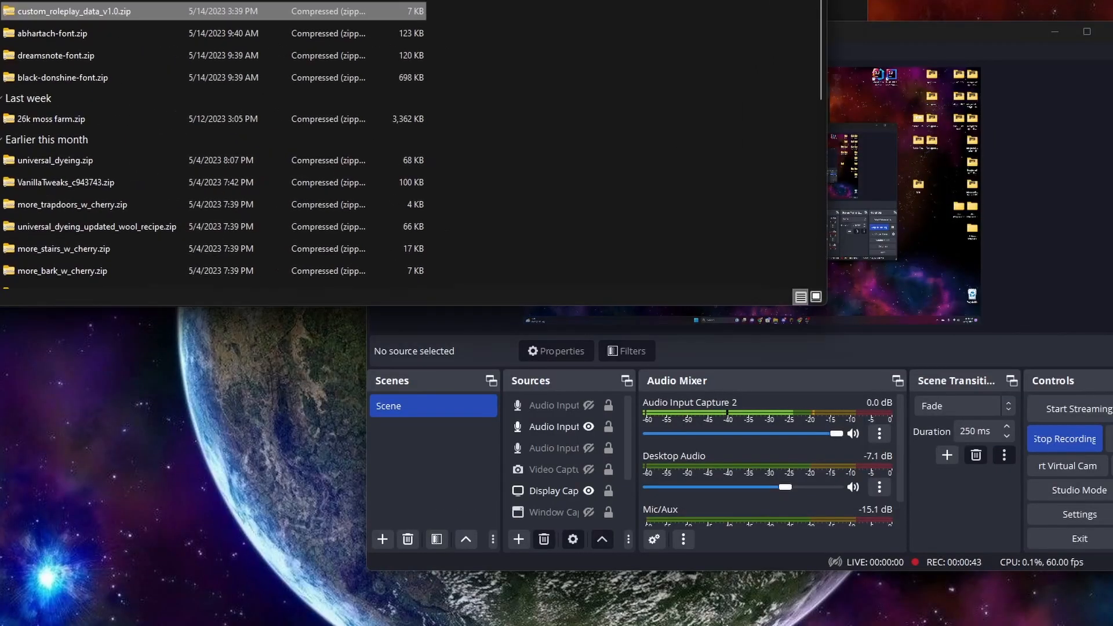
{"action": "left_click_drag", "start_coordinate": [167, 0], "coordinate": [580, 48]}
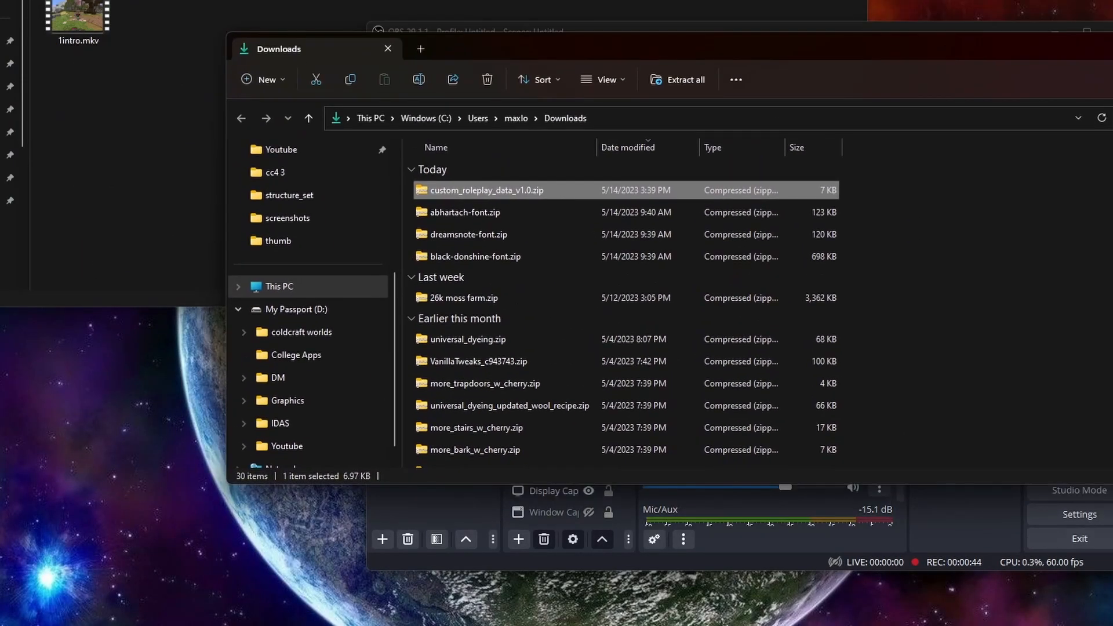
{"action": "left_click", "coordinate": [787, 0]}
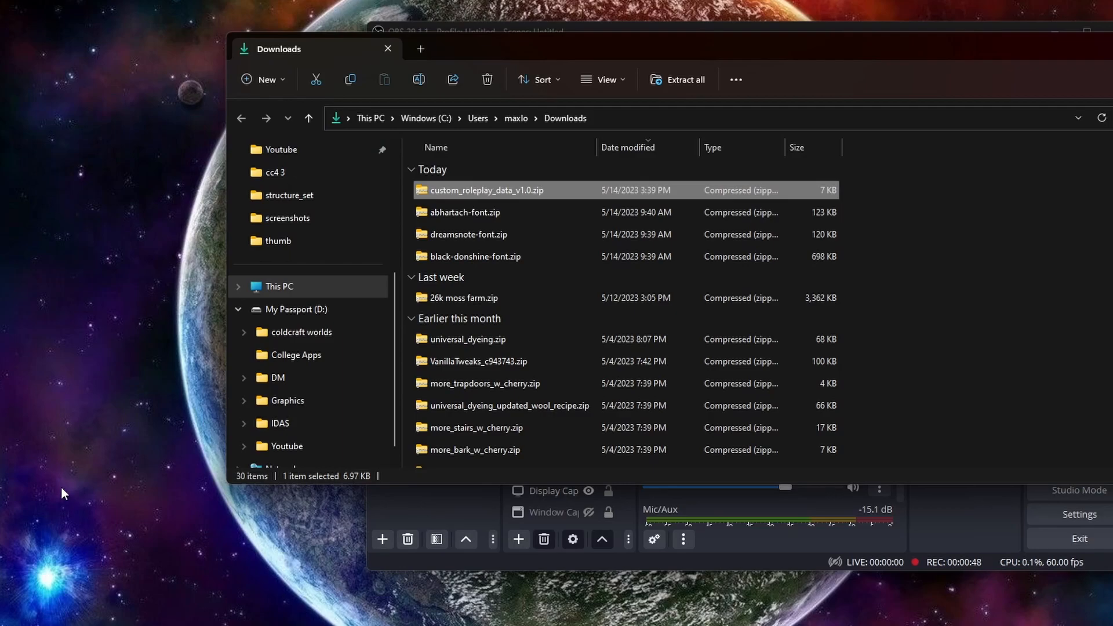
Step: Open the CC4 Creative world folder inside the .minecraft saves directory in a second File Explorer window
{"action": "left_click", "coordinate": [17, 111]}
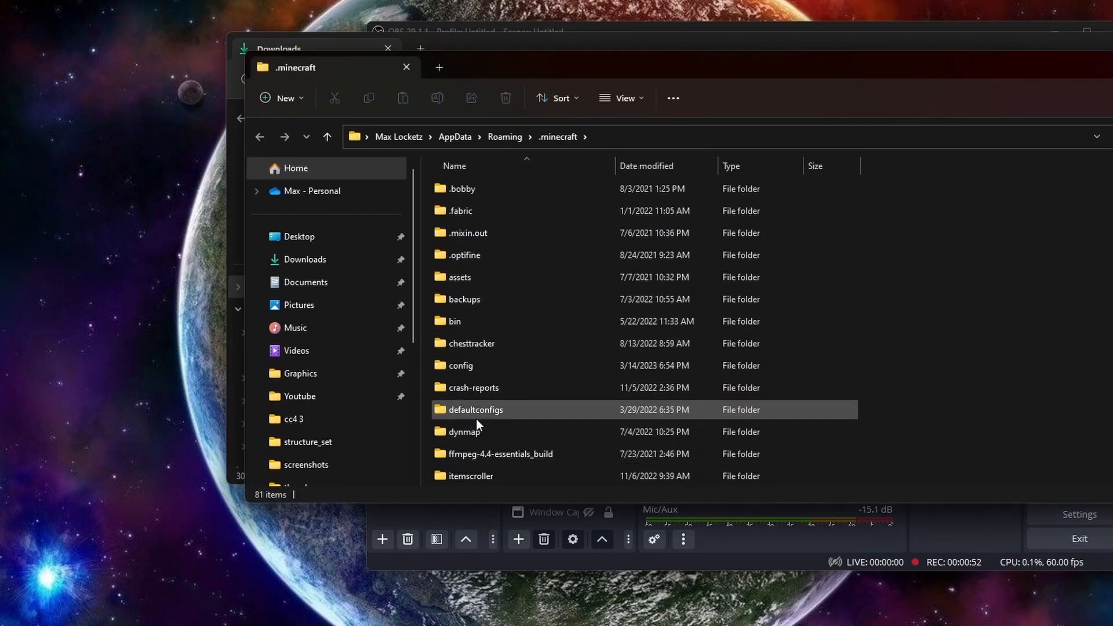
{"action": "scroll", "coordinate": [475, 418], "scroll_direction": "down", "scroll_amount": 2}
{"action": "scroll", "coordinate": [475, 419], "scroll_direction": "down", "scroll_amount": 4}
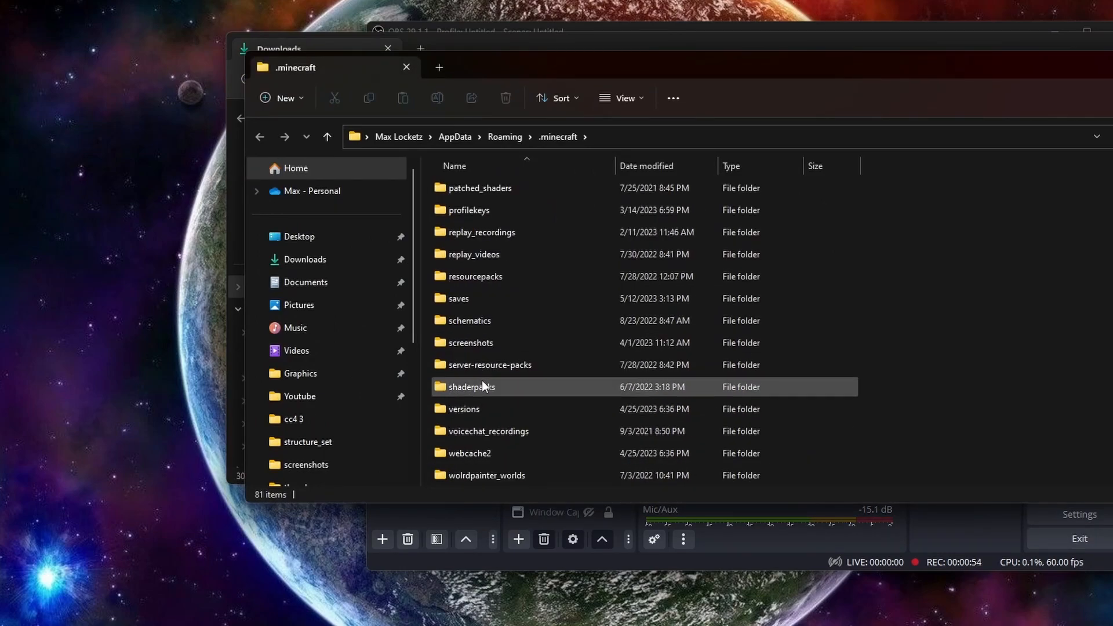
{"action": "double_click", "coordinate": [478, 301]}
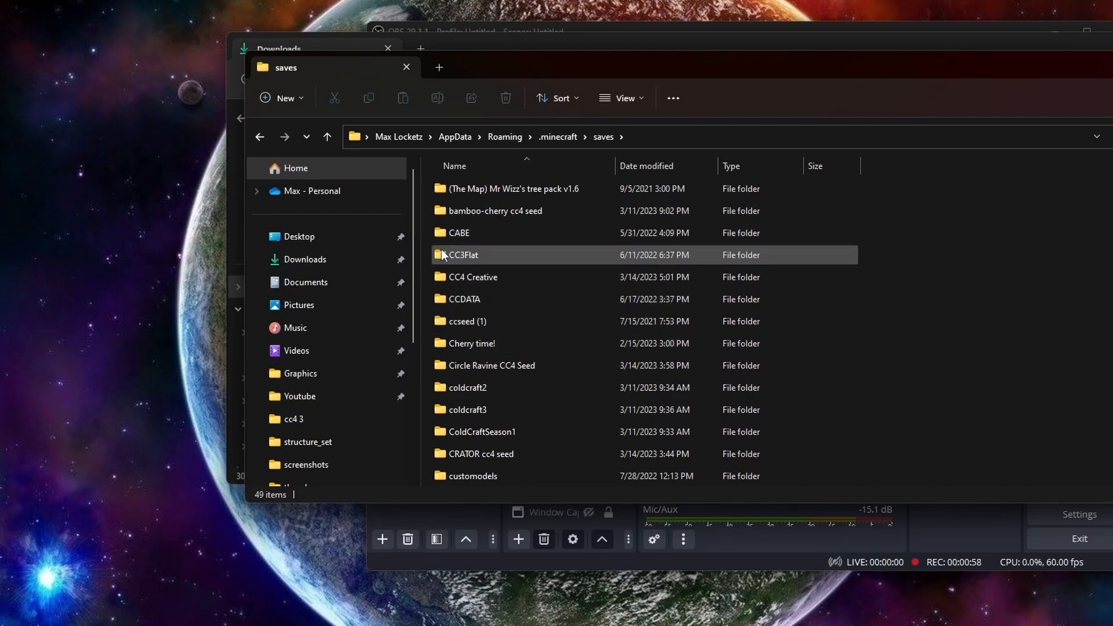
{"action": "double_click", "coordinate": [472, 278]}
Step: Place custom_roleplay_data_v1.0.zip from Downloads into the CC4 Creative world's datapacks folder
{"action": "double_click", "coordinate": [483, 231]}
{"action": "left_click_drag", "start_coordinate": [310, 67], "coordinate": [721, 115]}
{"action": "left_click_drag", "start_coordinate": [441, 189], "coordinate": [998, 323]}
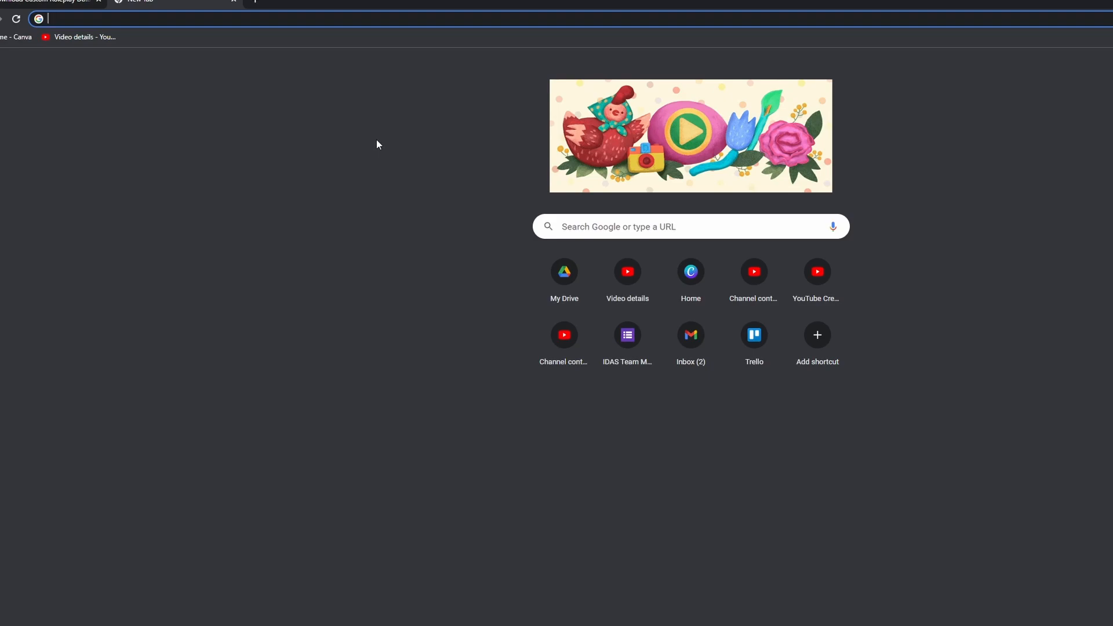
Step: Search Google for "chermitcraft creeper suit texture pack" and open the Planet Minecraft page for Creeper Costume From Hermitcraft
{"action": "type", "text": "cher"}
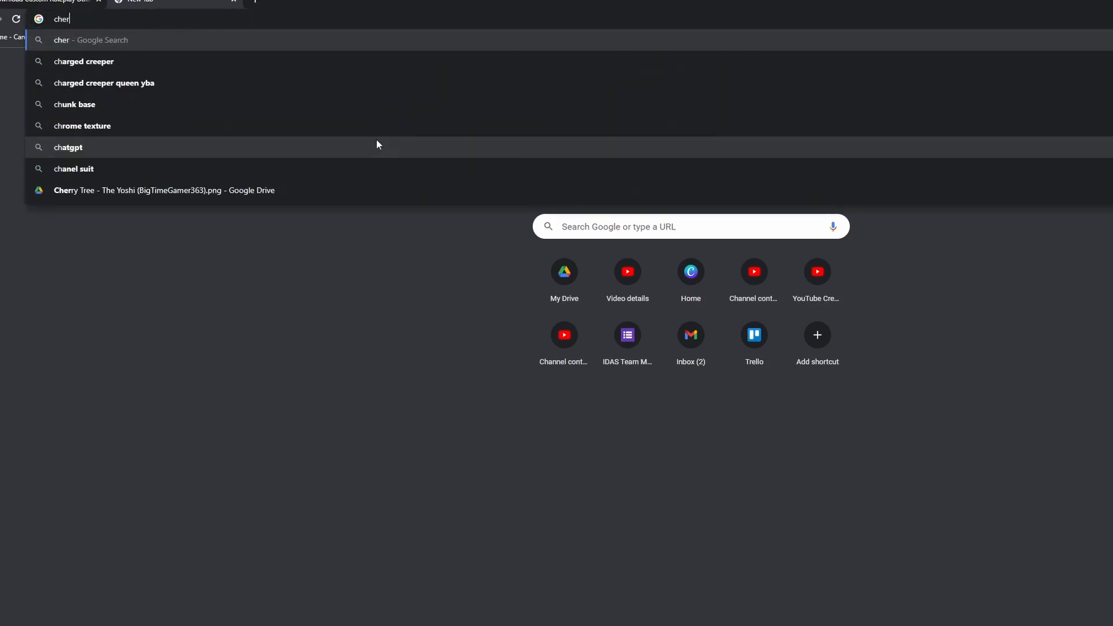
{"action": "type", "text": "mitcraft cre"}
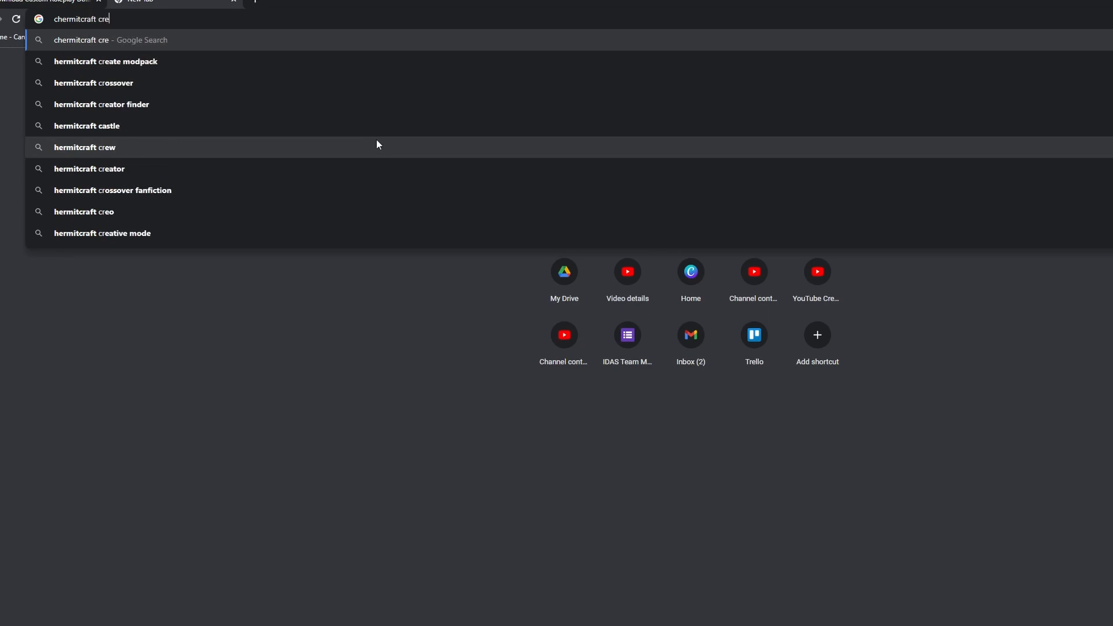
{"action": "type", "text": "eper suit texture pack"}
{"action": "key", "text": "Return"}
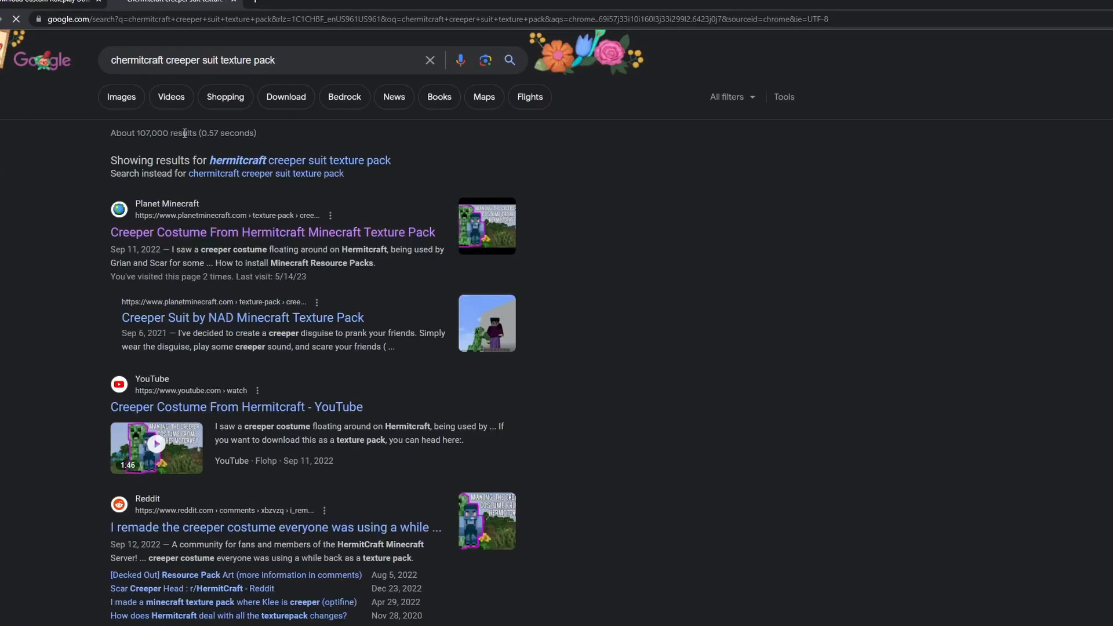
{"action": "left_click", "coordinate": [258, 210]}
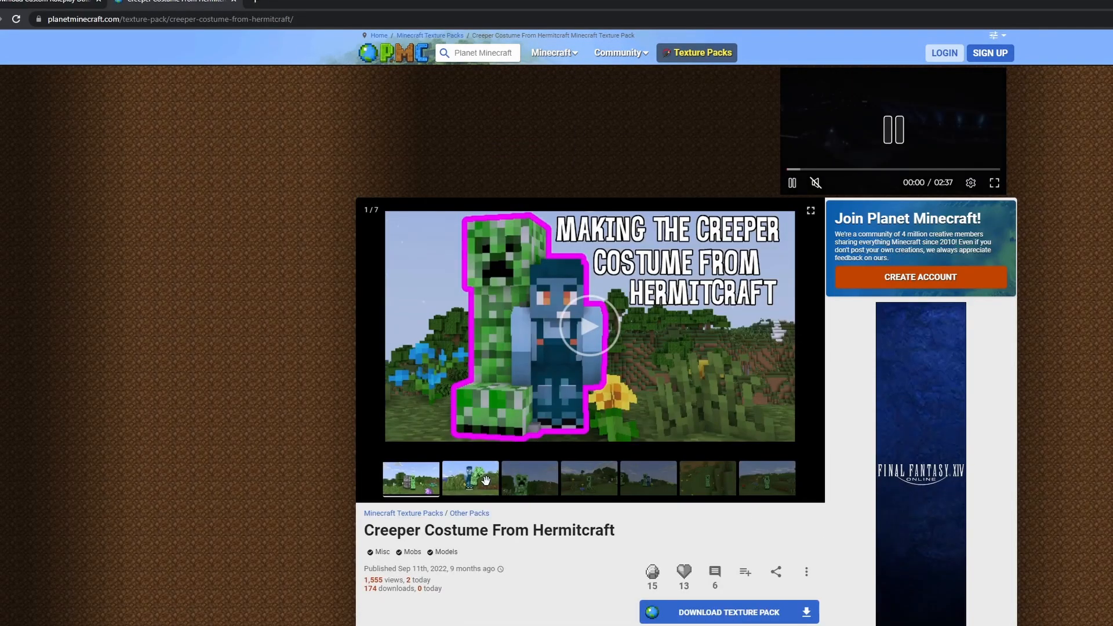
Step: View the second and third preview images of the Creeper Costume From Hermitcraft texture pack and look over its page
{"action": "left_click", "coordinate": [485, 481]}
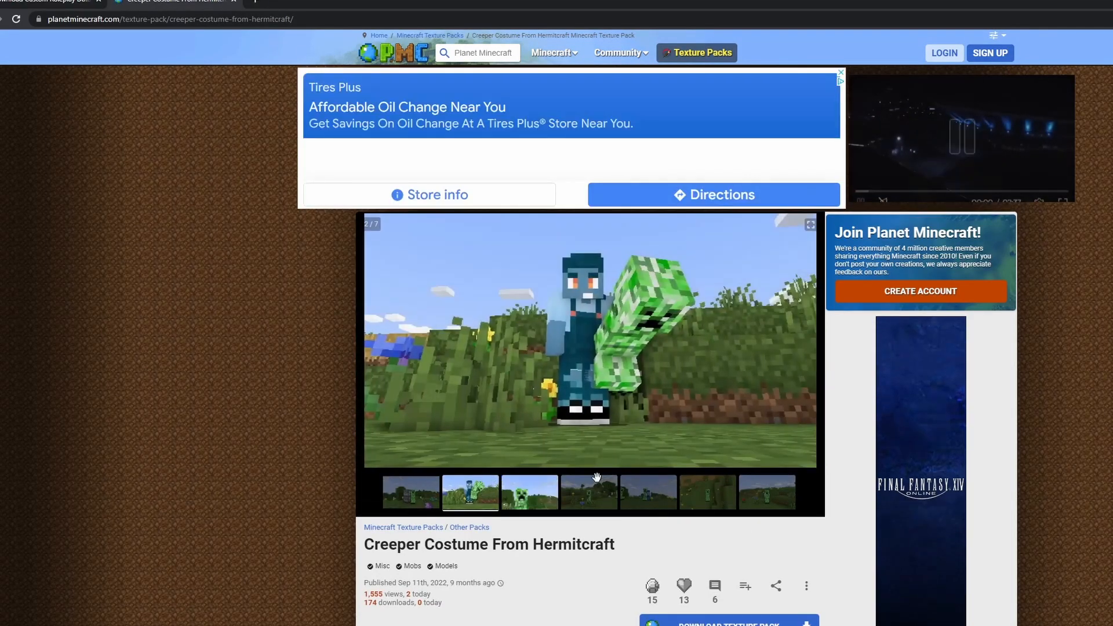
{"action": "left_click", "coordinate": [555, 484]}
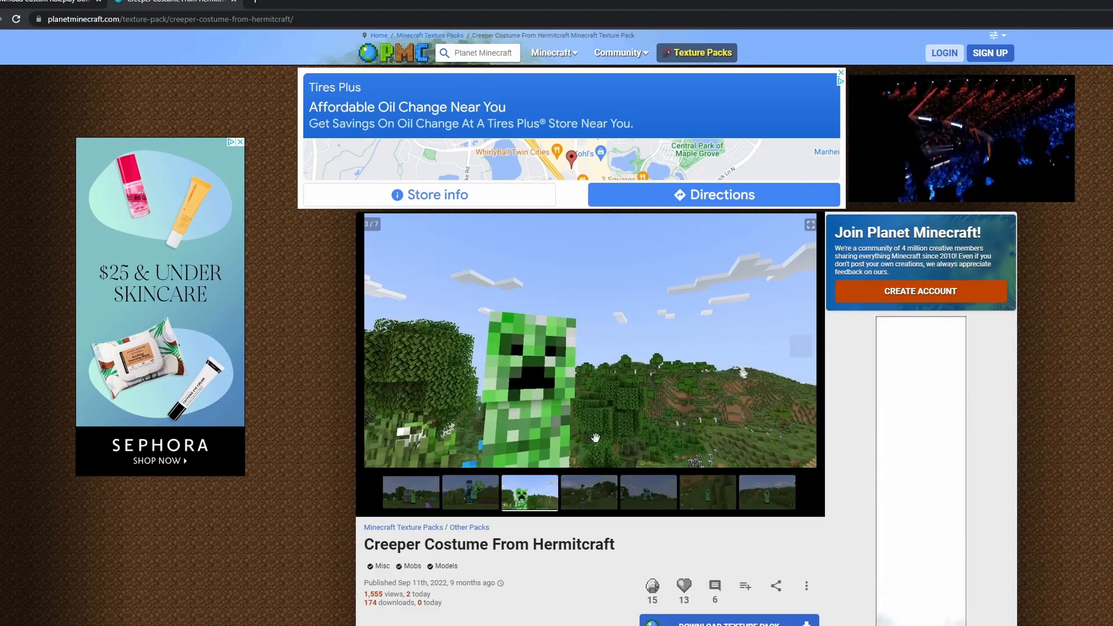
{"action": "scroll", "coordinate": [584, 393], "scroll_direction": "down", "scroll_amount": 8}
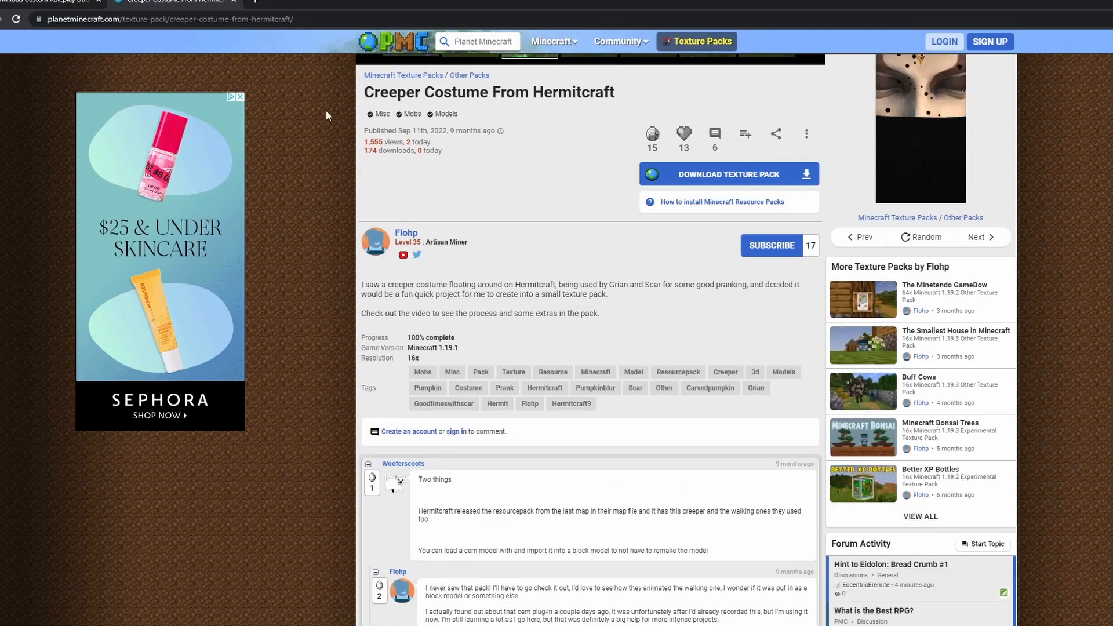
{"action": "scroll", "coordinate": [359, 110], "scroll_direction": "up", "scroll_amount": 6}
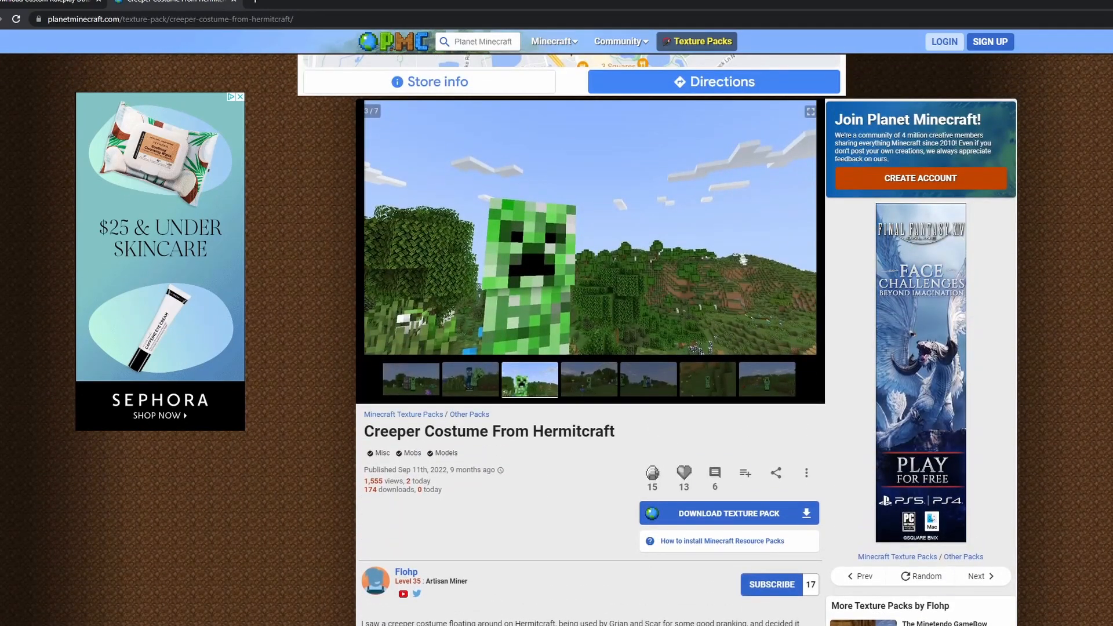
Step: Check the texture pack's comments for whether Optifine is needed, highlighting the question and the author's reply
{"action": "scroll", "coordinate": [590, 341], "scroll_direction": "down", "scroll_amount": 5}
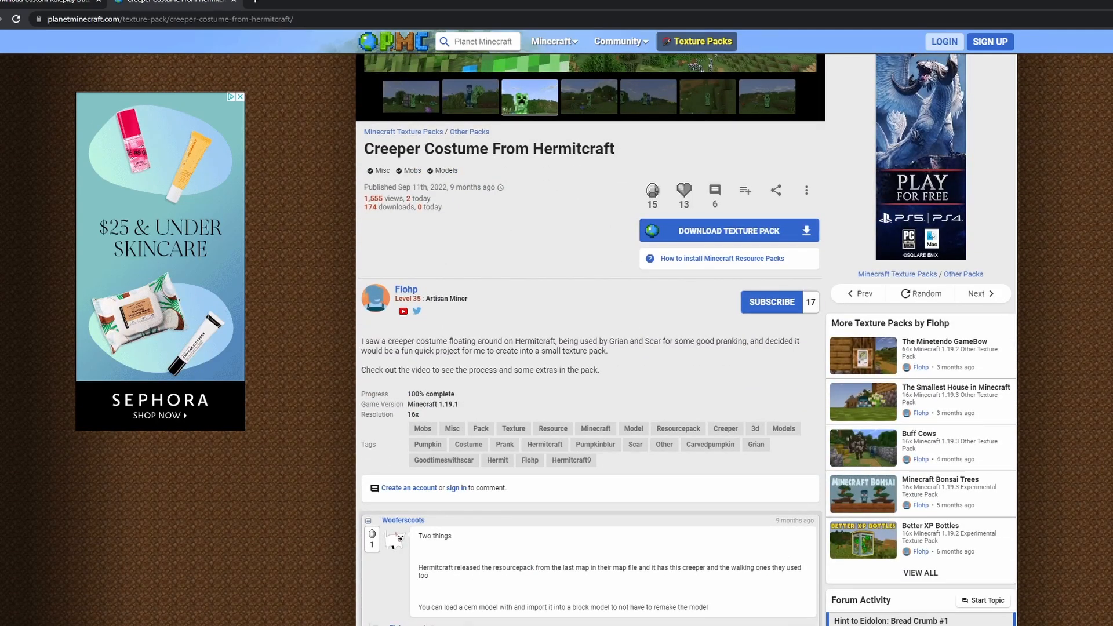
{"action": "scroll", "coordinate": [529, 393], "scroll_direction": "down", "scroll_amount": 4}
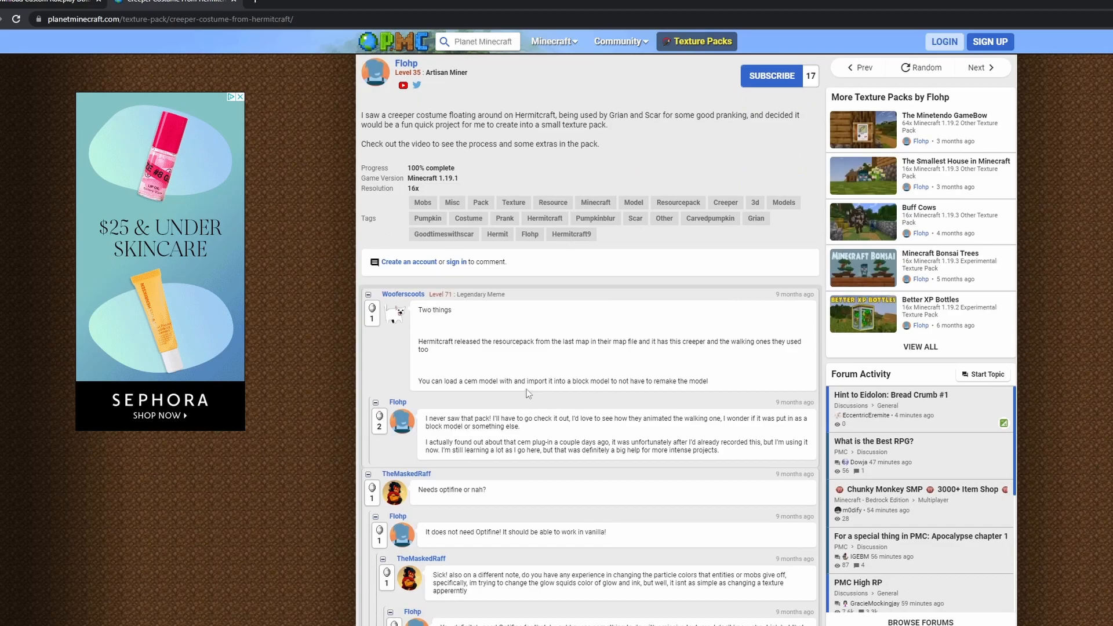
{"action": "scroll", "coordinate": [529, 394], "scroll_direction": "down", "scroll_amount": 2}
{"action": "left_click_drag", "start_coordinate": [414, 381], "coordinate": [483, 388]}
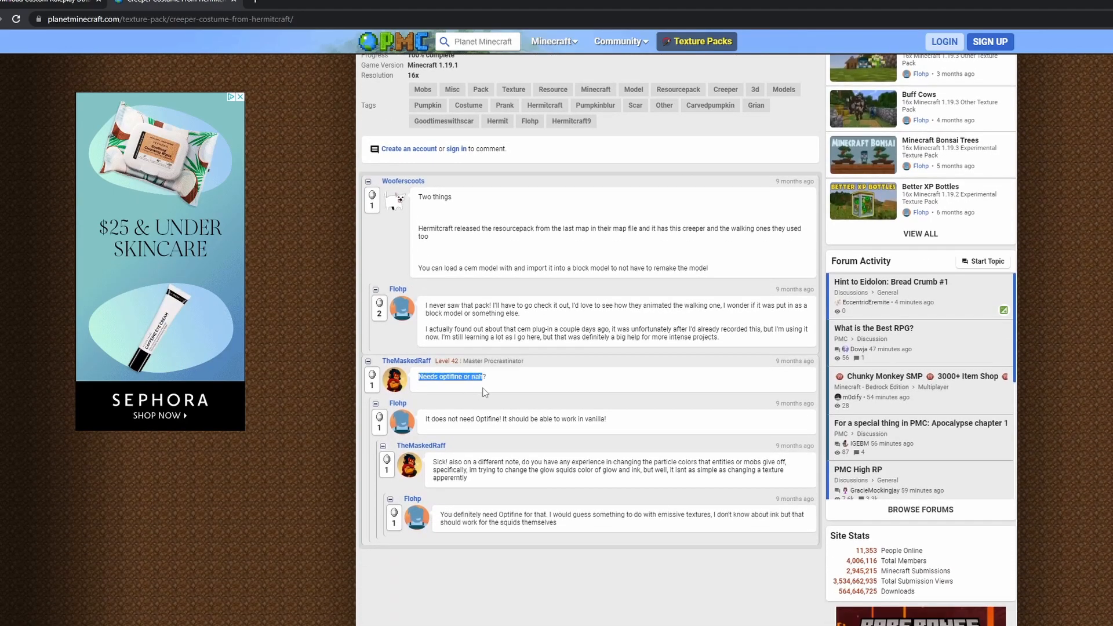
{"action": "left_click_drag", "start_coordinate": [424, 420], "coordinate": [596, 421]}
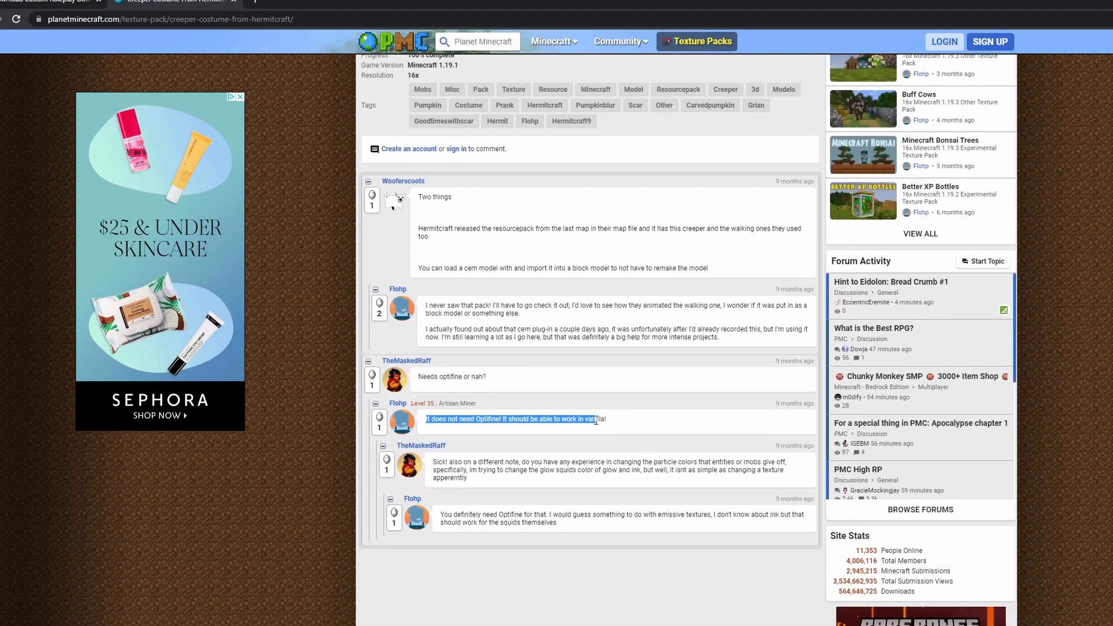
{"action": "scroll", "coordinate": [580, 441], "scroll_direction": "up", "scroll_amount": 10}
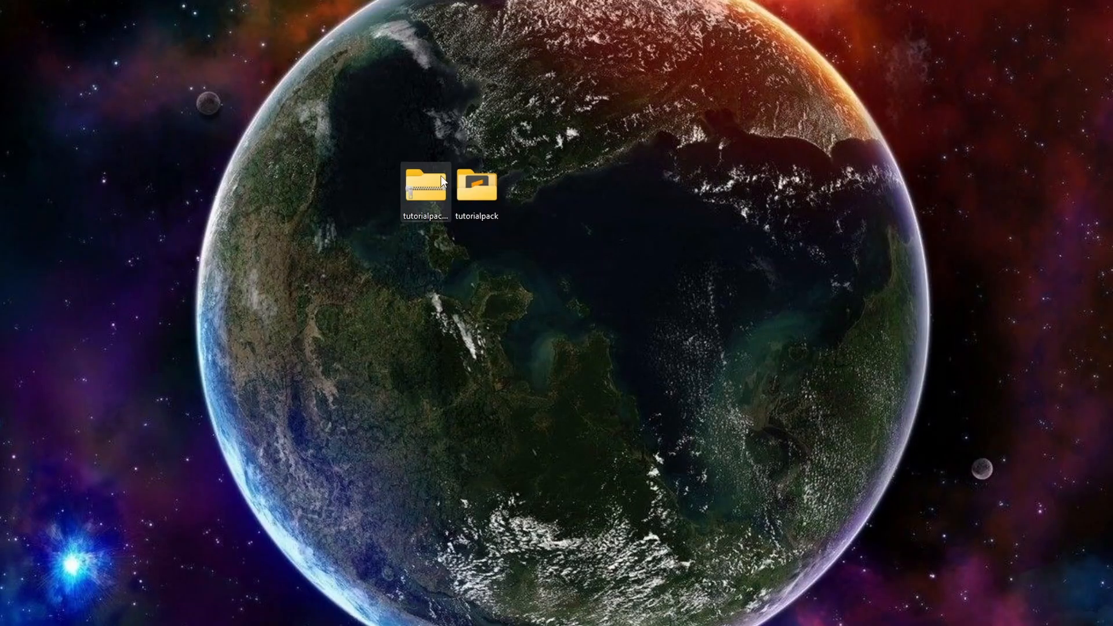
Step: Open the tutorialpack folder on the desktop and view its pack.mcmeta file in Sublime Text
{"action": "left_click", "coordinate": [419, 190]}
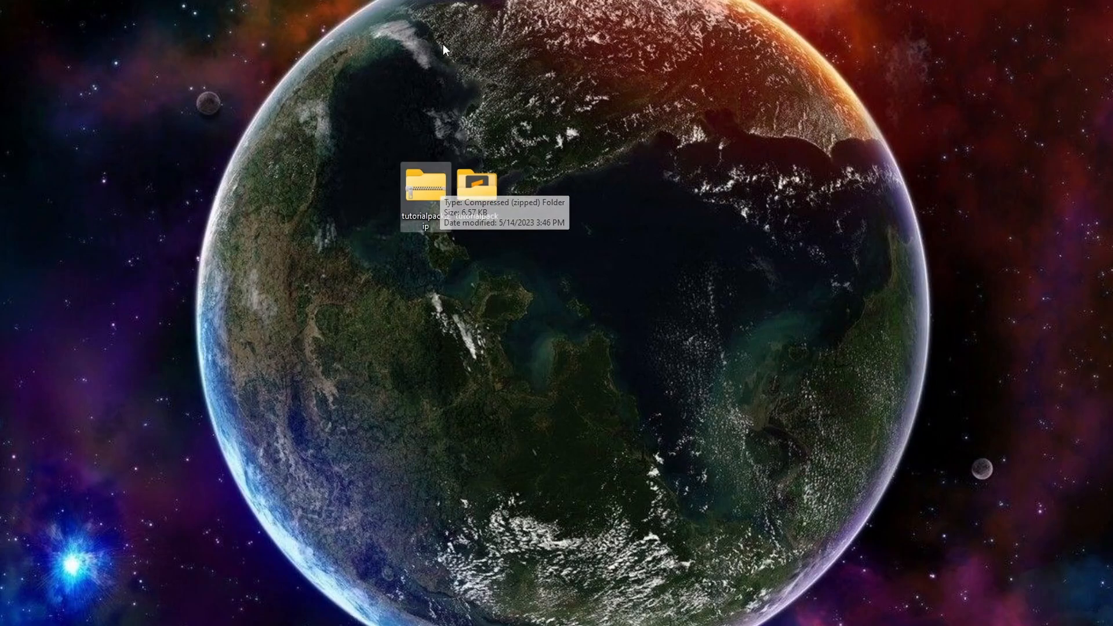
{"action": "double_click", "coordinate": [492, 184]}
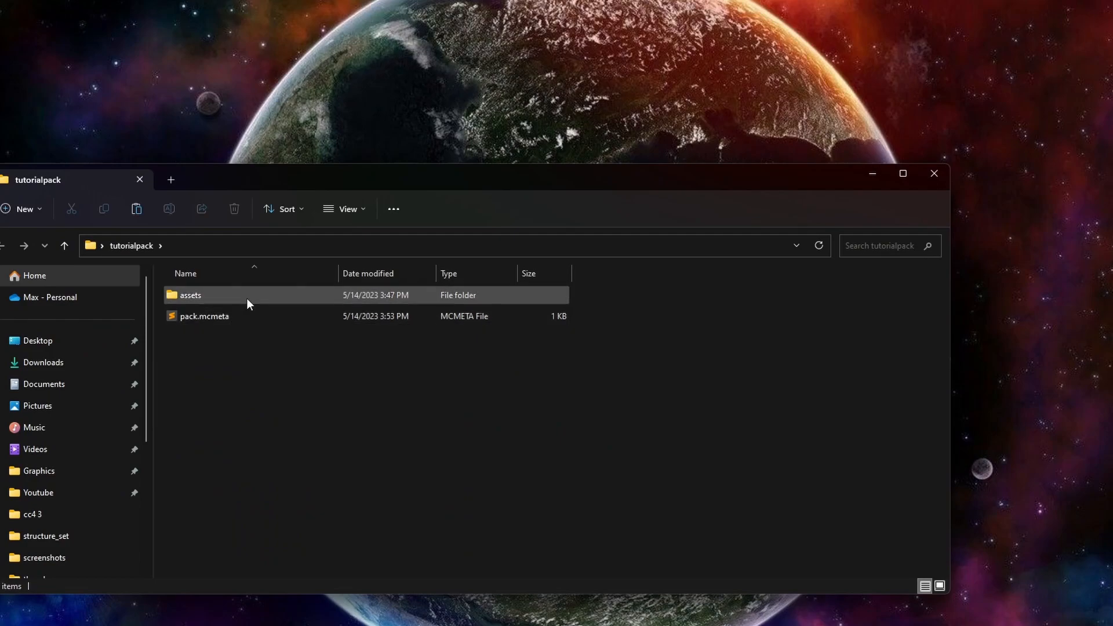
{"action": "double_click", "coordinate": [241, 317]}
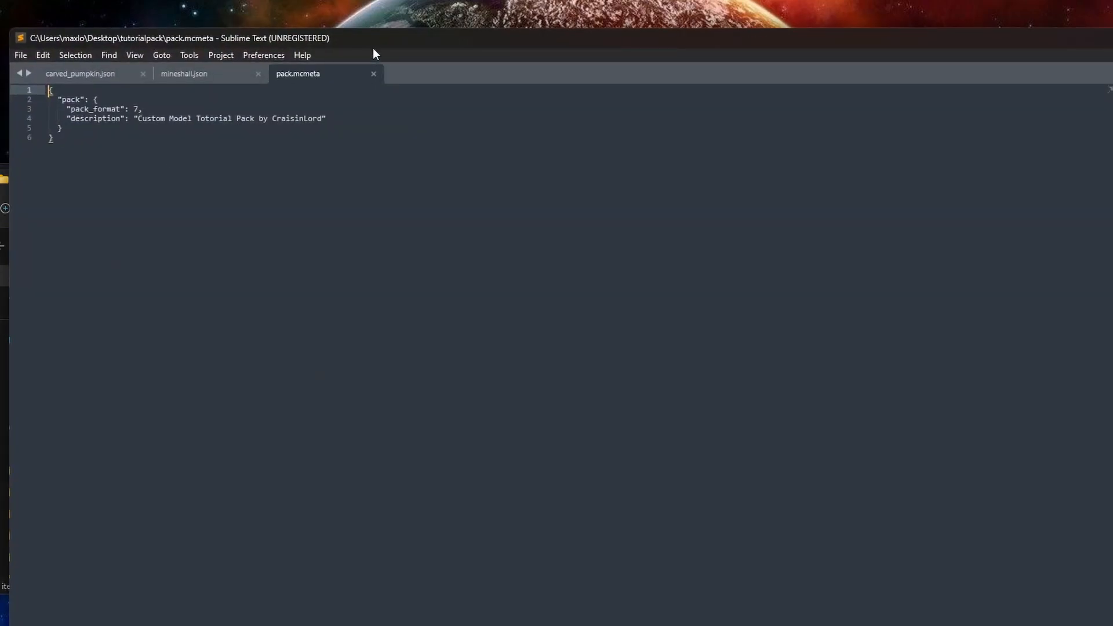
Step: Review the pack_format and description lines in pack.mcmeta, then close the file and the editor
{"action": "left_click_drag", "start_coordinate": [374, 49], "coordinate": [520, 81]}
{"action": "left_click", "coordinate": [286, 141]}
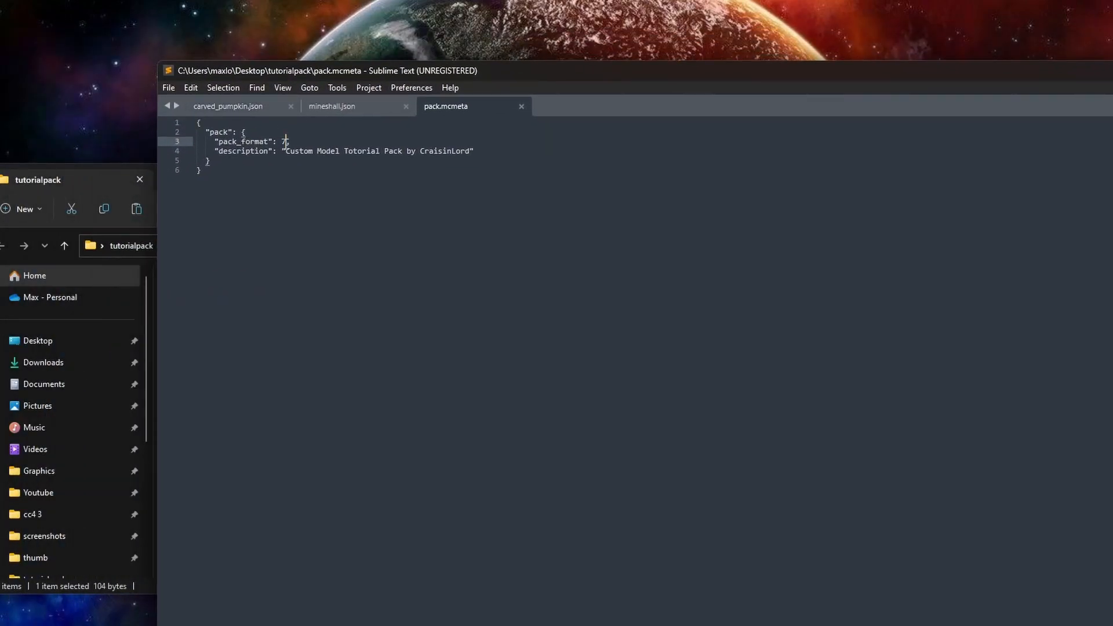
{"action": "left_click_drag", "start_coordinate": [286, 156], "coordinate": [447, 156]}
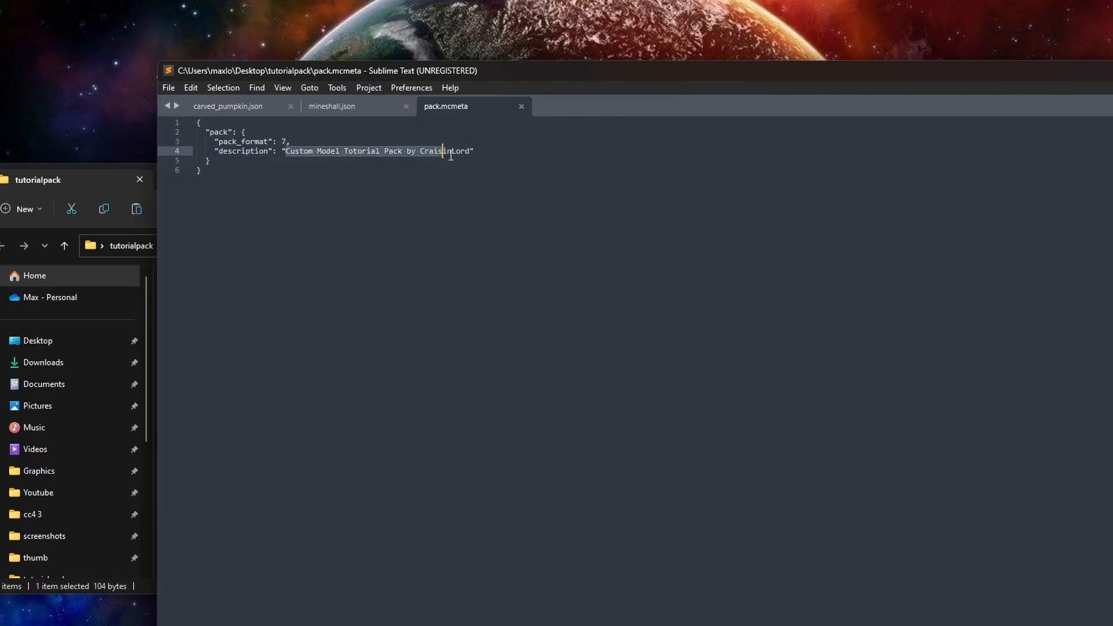
{"action": "left_click", "coordinate": [447, 156]}
{"action": "left_click", "coordinate": [387, 162]}
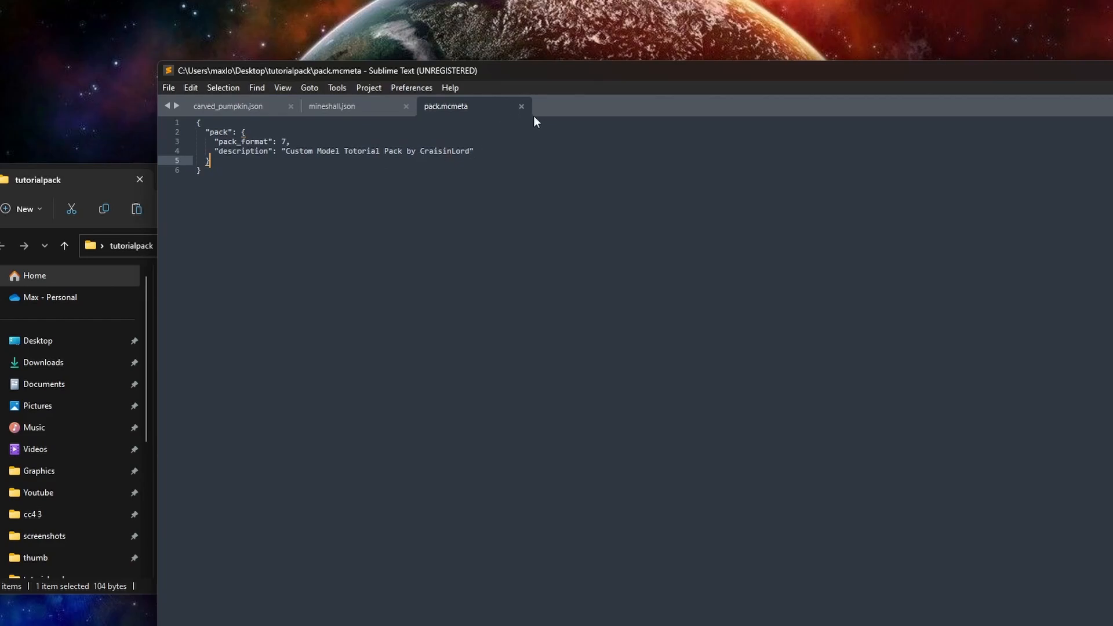
{"action": "left_click", "coordinate": [521, 107]}
{"action": "left_click", "coordinate": [1112, 70]}
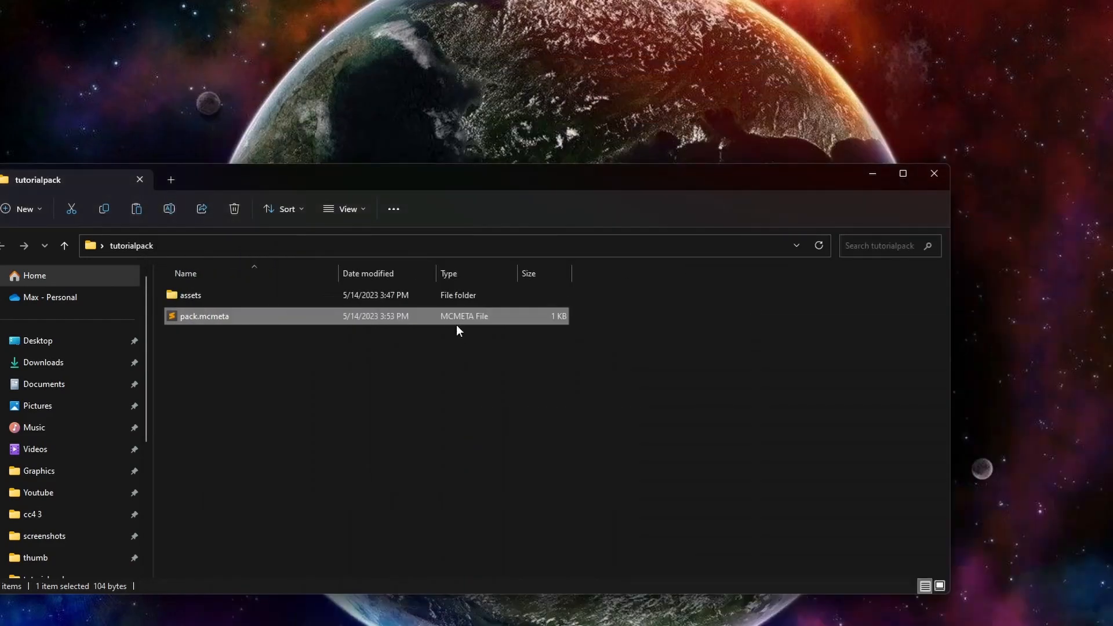
Step: Open the models folder inside tutorialpack's assets/minecraft folder
{"action": "left_click", "coordinate": [249, 379]}
{"action": "right_click", "coordinate": [213, 355]}
{"action": "left_click", "coordinate": [186, 361]}
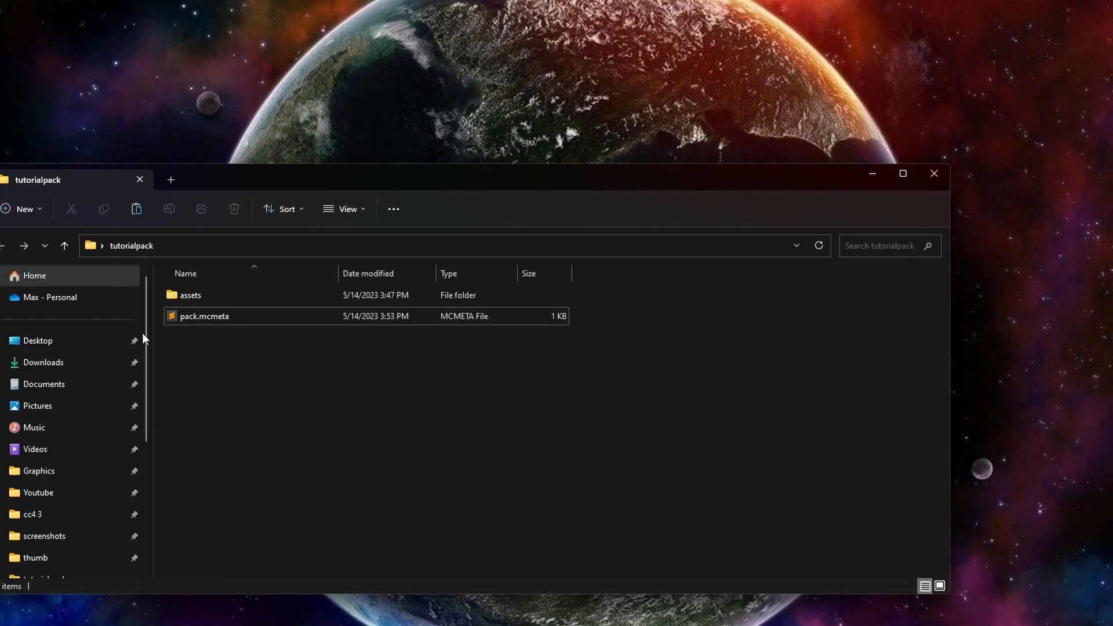
{"action": "double_click", "coordinate": [241, 296]}
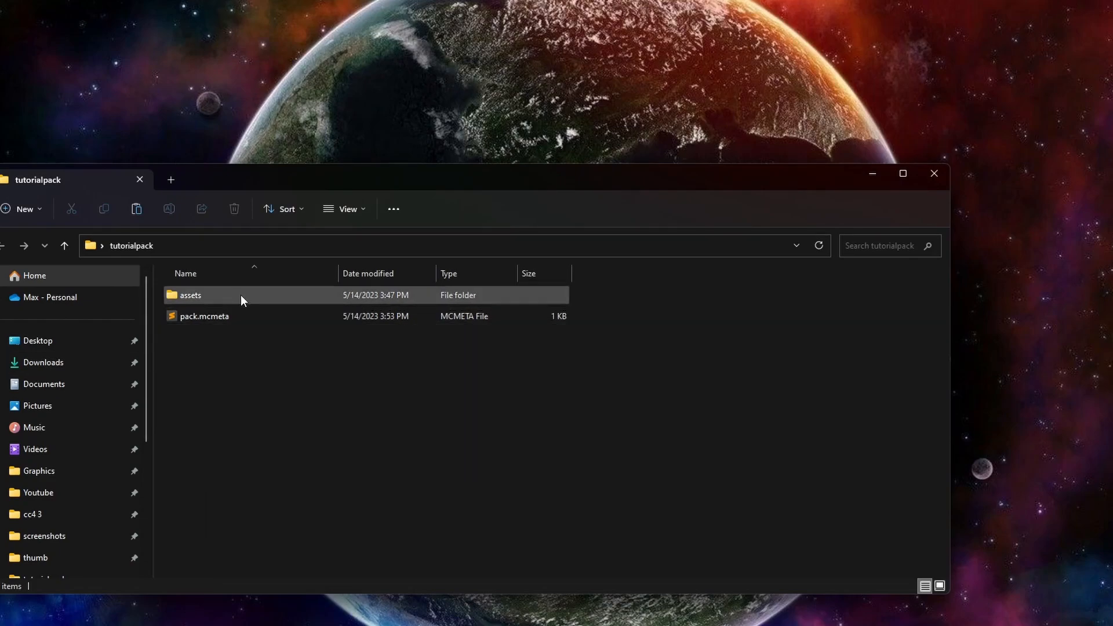
{"action": "left_click_drag", "start_coordinate": [288, 177], "coordinate": [650, 80]}
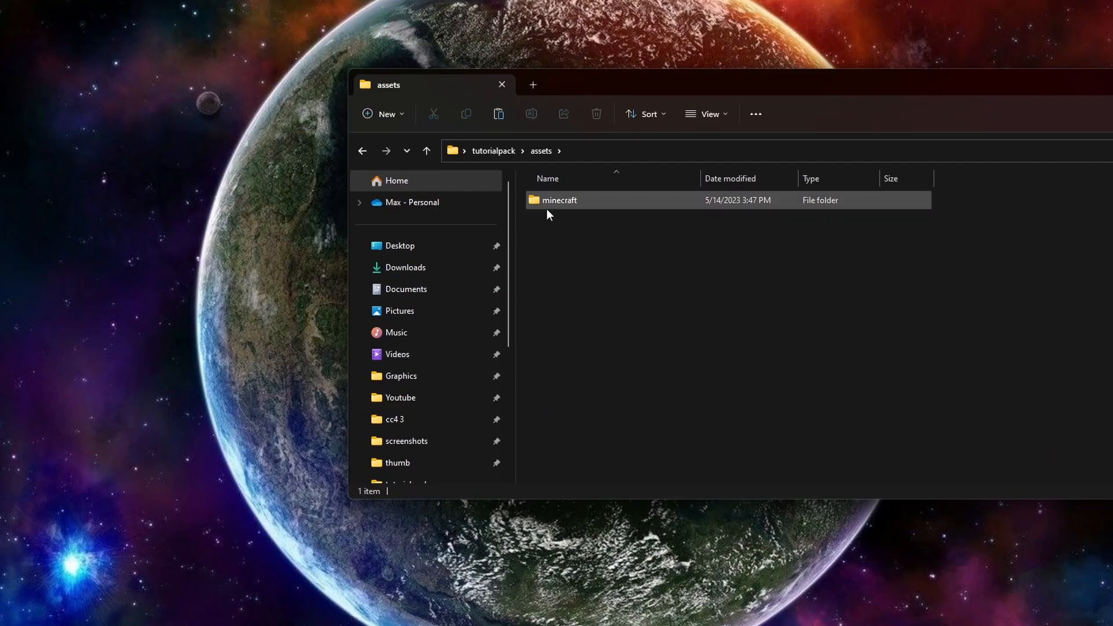
{"action": "double_click", "coordinate": [542, 200]}
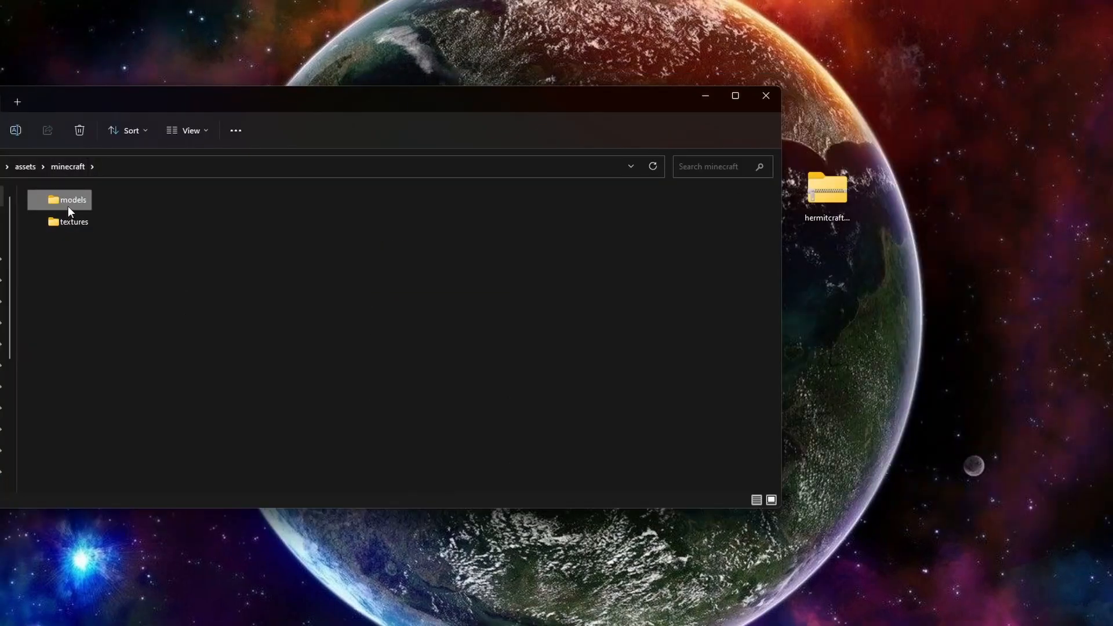
{"action": "double_click", "coordinate": [67, 207]}
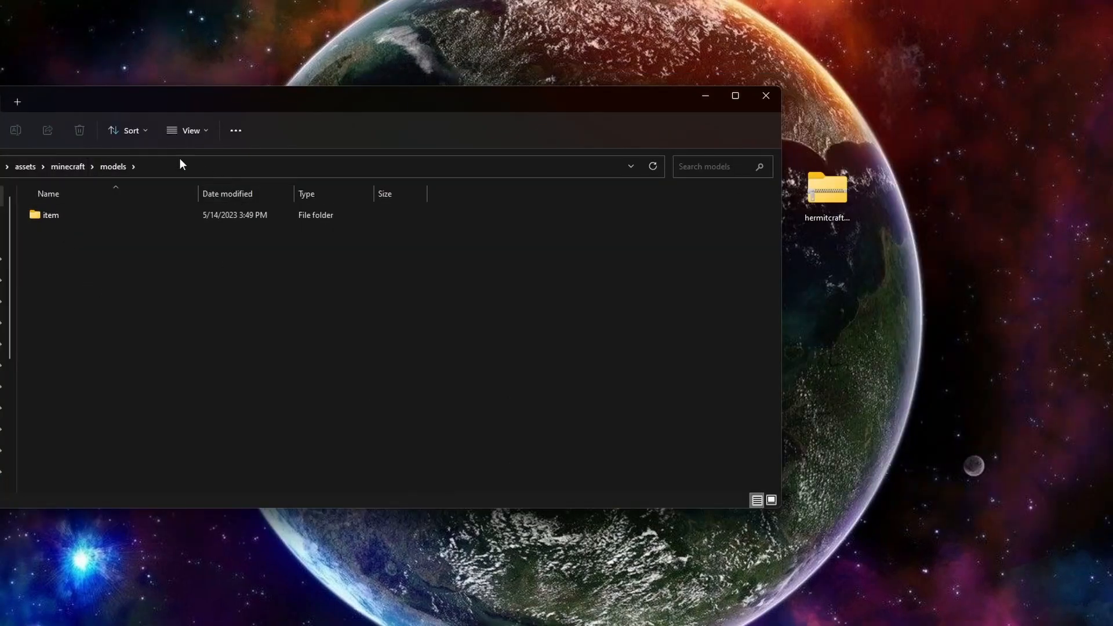
Step: Open hermitcraft-creeper-costume.zip from the desktop and go to its assets/minecraft/models/block folder beside the tutorialpack window
{"action": "double_click", "coordinate": [828, 191]}
{"action": "left_click_drag", "start_coordinate": [249, 116], "coordinate": [666, 133]}
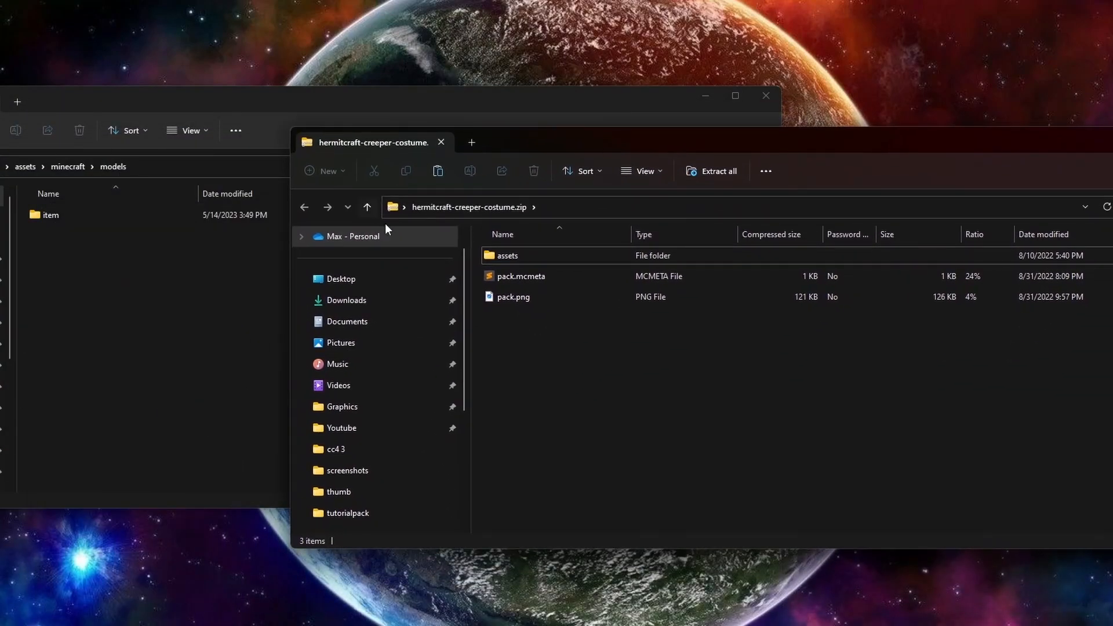
{"action": "double_click", "coordinate": [520, 253]}
{"action": "double_click", "coordinate": [529, 255]}
{"action": "double_click", "coordinate": [501, 259]}
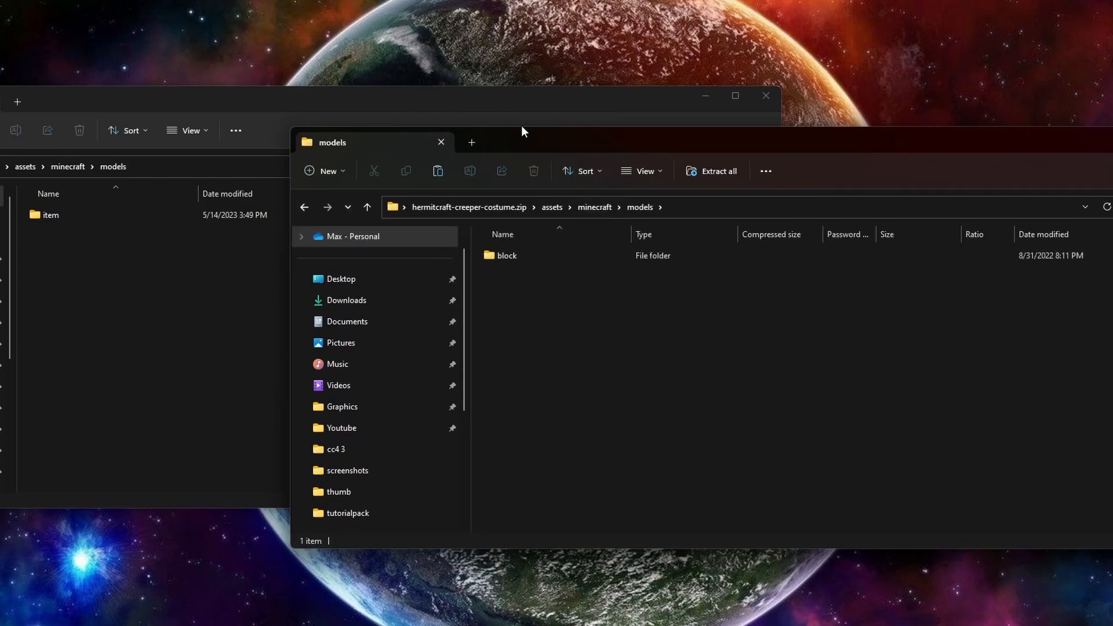
{"action": "left_click_drag", "start_coordinate": [520, 147], "coordinate": [542, 78]}
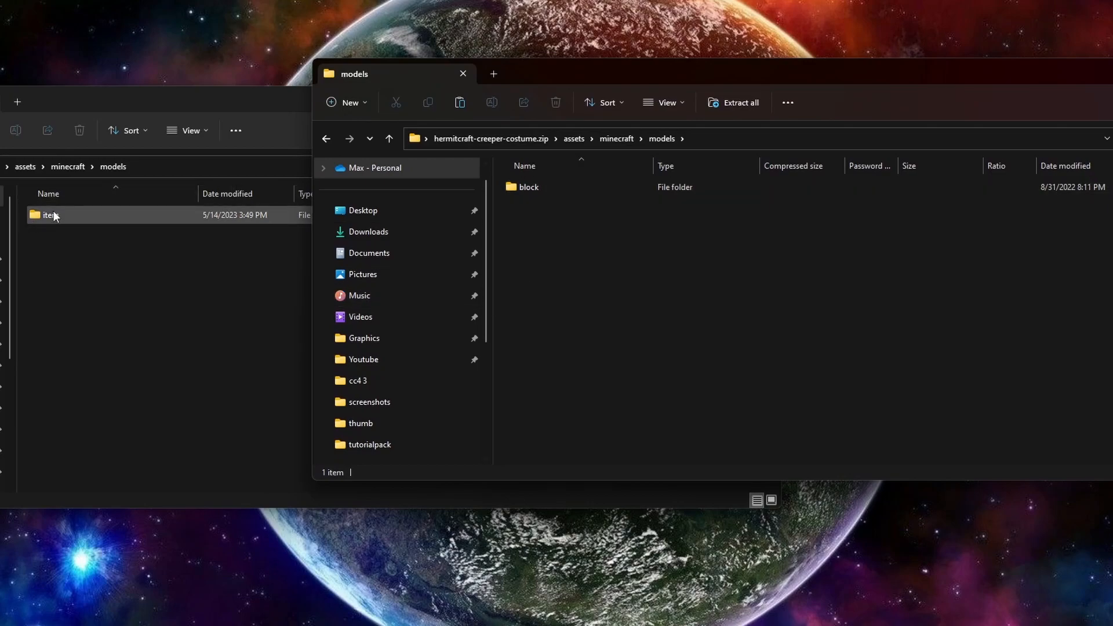
{"action": "double_click", "coordinate": [555, 185]}
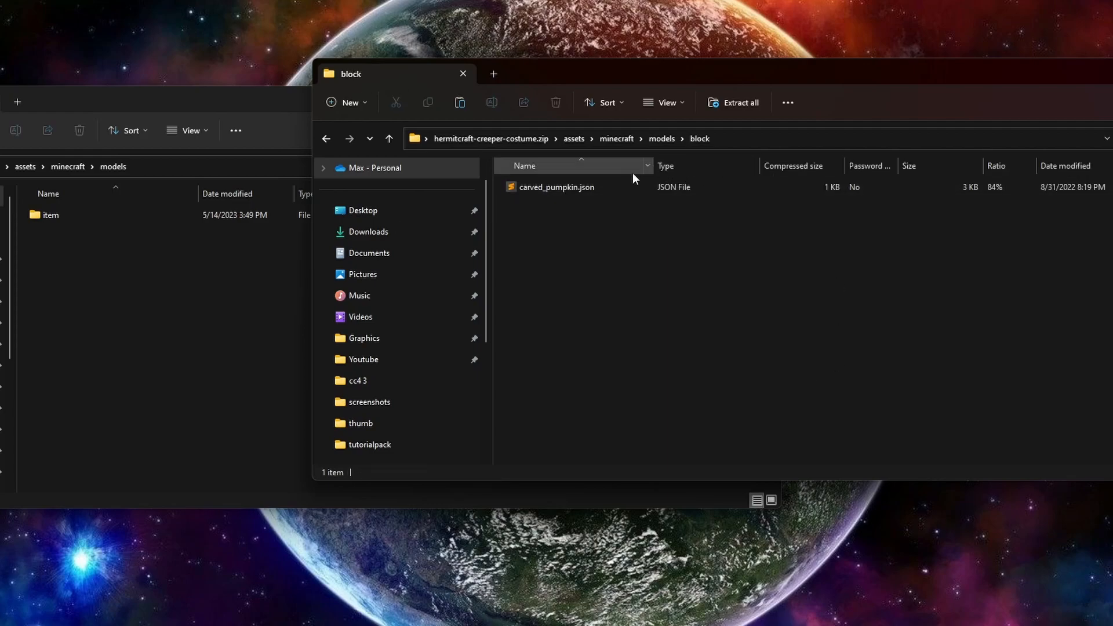
Step: Open tutorialpack's item models folder and copy carved_pumpkin.json from the zip's block folder to the desktop
{"action": "double_click", "coordinate": [93, 214]}
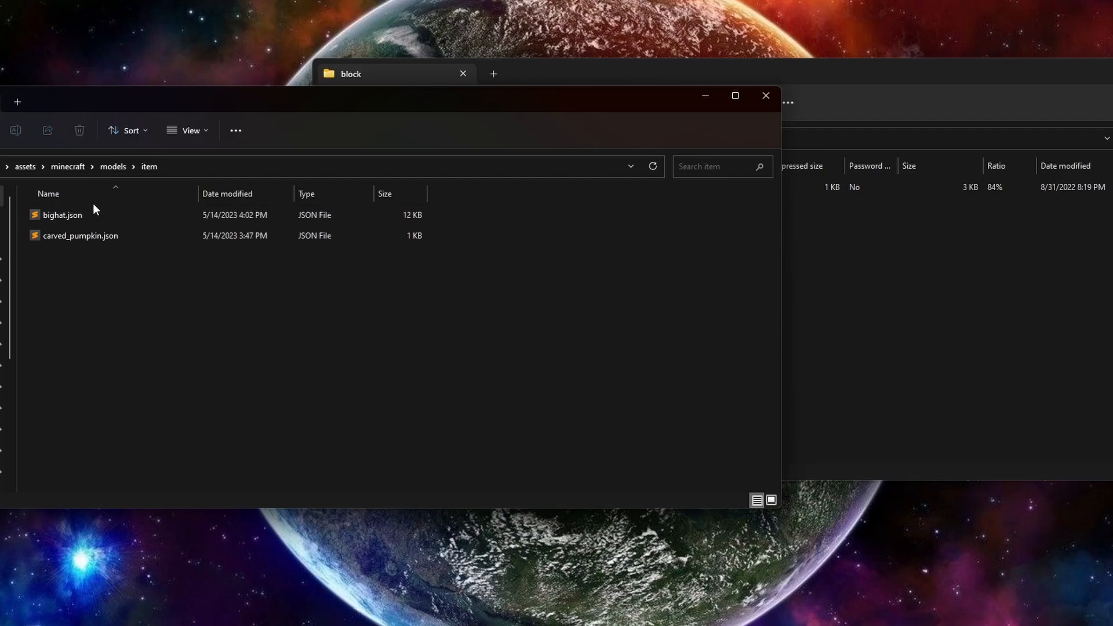
{"action": "left_click", "coordinate": [892, 296]}
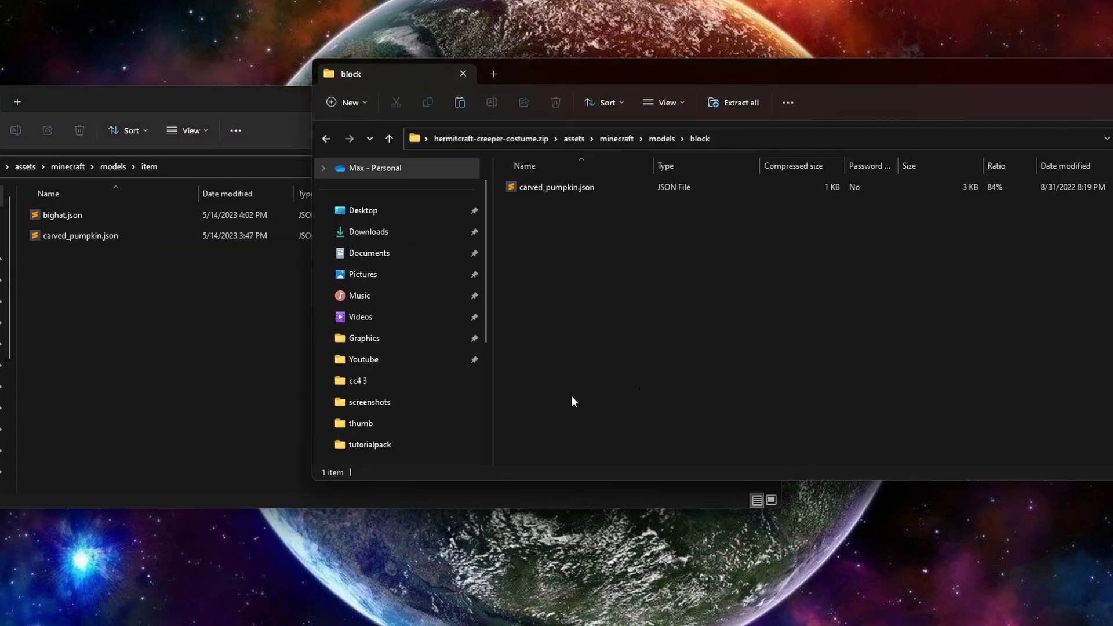
{"action": "right_click", "coordinate": [531, 192]}
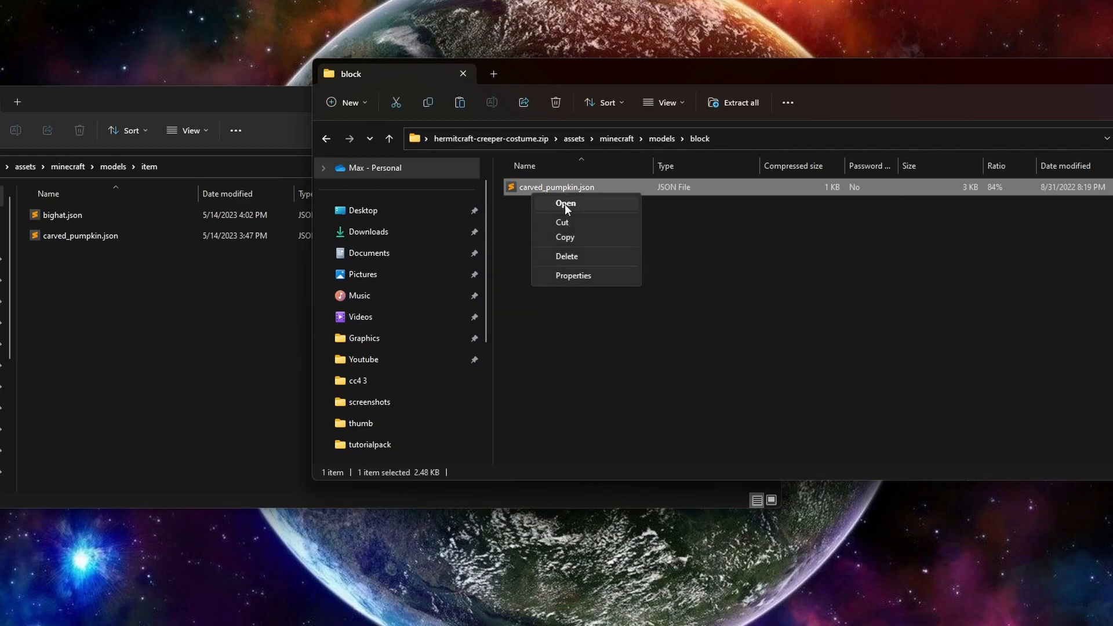
{"action": "left_click", "coordinate": [569, 236]}
{"action": "right_click", "coordinate": [589, 293]}
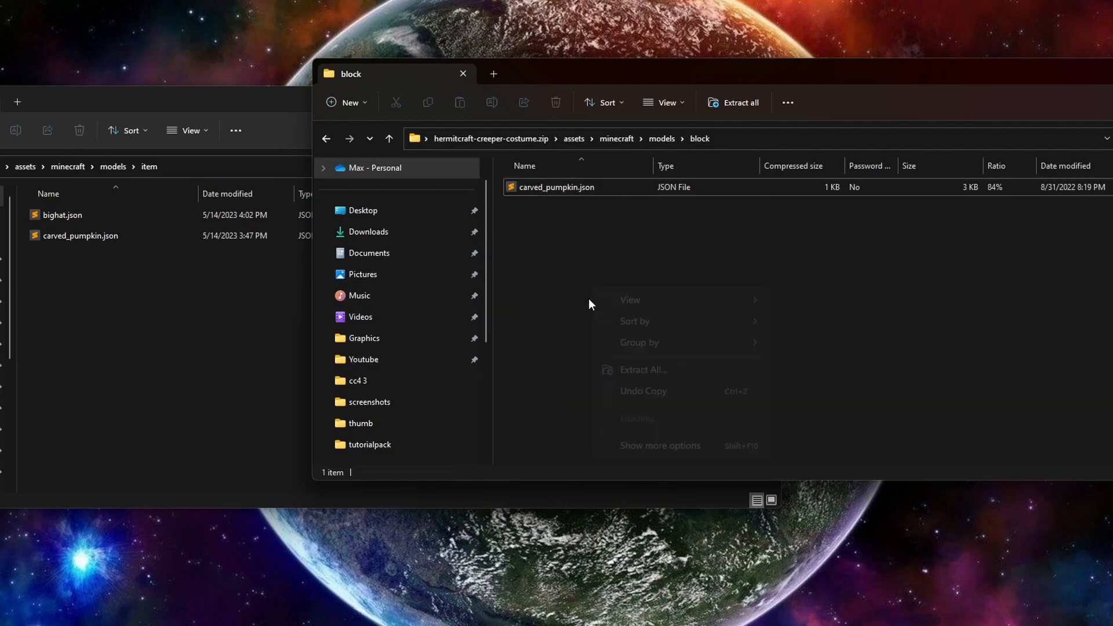
{"action": "right_click", "coordinate": [522, 620]}
{"action": "left_click", "coordinate": [493, 556]}
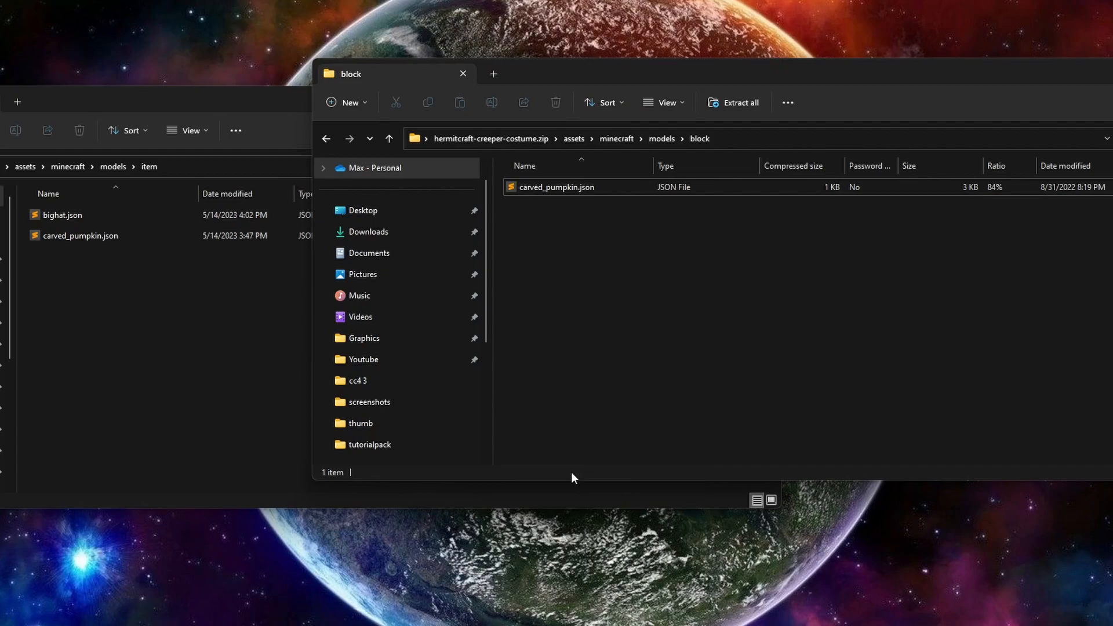
Step: Rename the copied model file as creeper_costum.json and move it into tutorialpack's models/item folder
{"action": "left_click", "coordinate": [232, 348]}
{"action": "right_click", "coordinate": [438, 622]}
{"action": "left_click", "coordinate": [464, 621]}
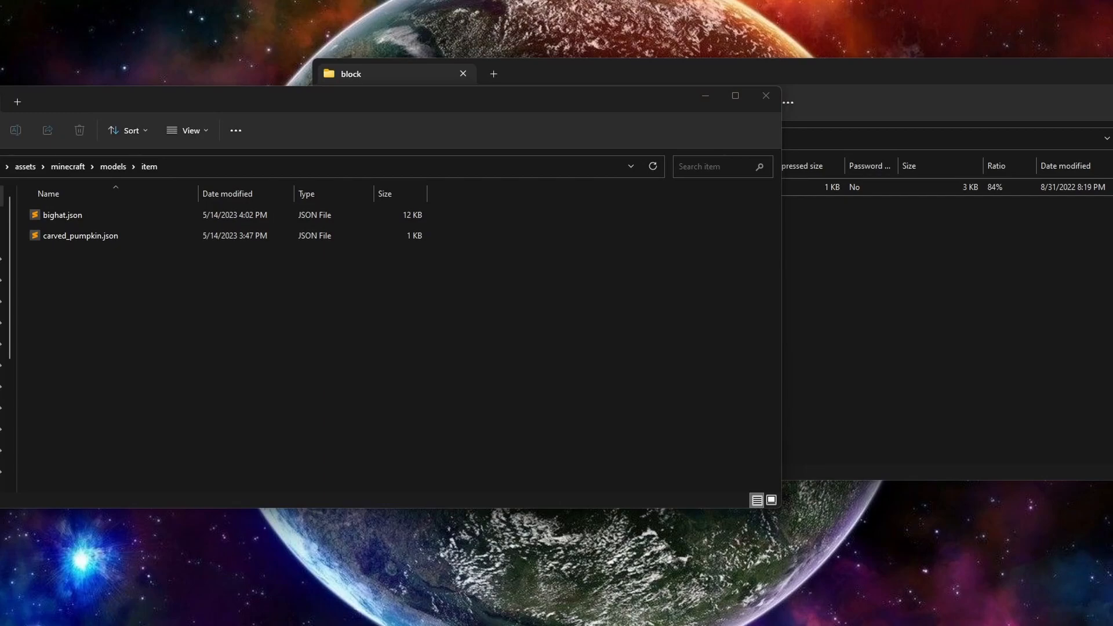
{"action": "left_click_drag", "start_coordinate": [438, 614], "coordinate": [308, 406]}
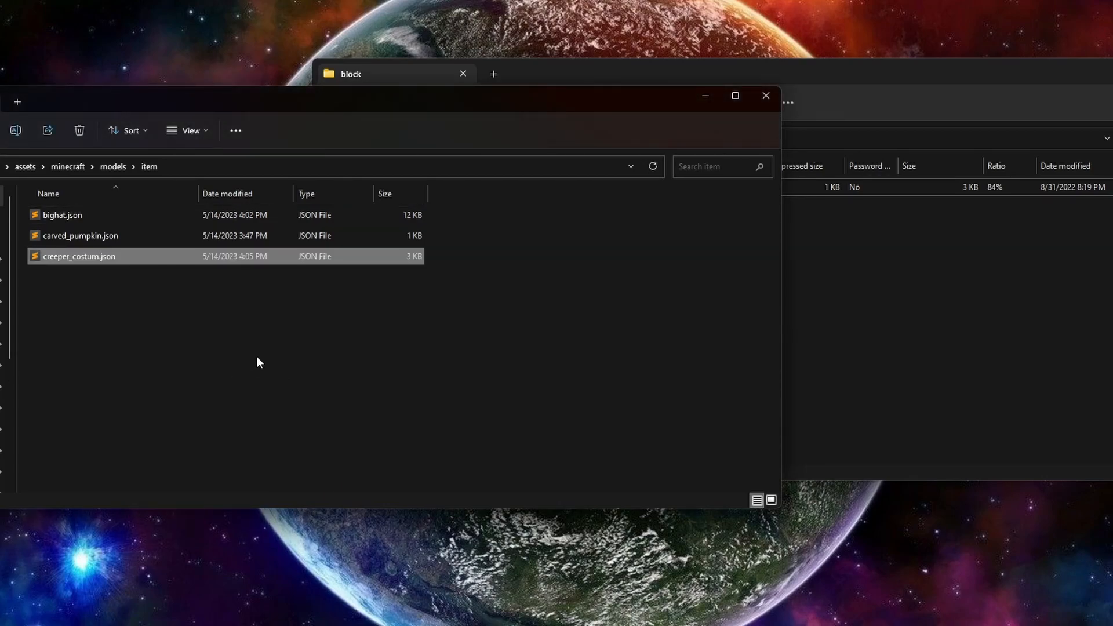
Step: Open tutorialpack's carved_pumpkin.json from the item folder and examine the predicate, custom_model_data and model in its overrides entry
{"action": "left_click", "coordinate": [960, 336]}
{"action": "double_click", "coordinate": [101, 241]}
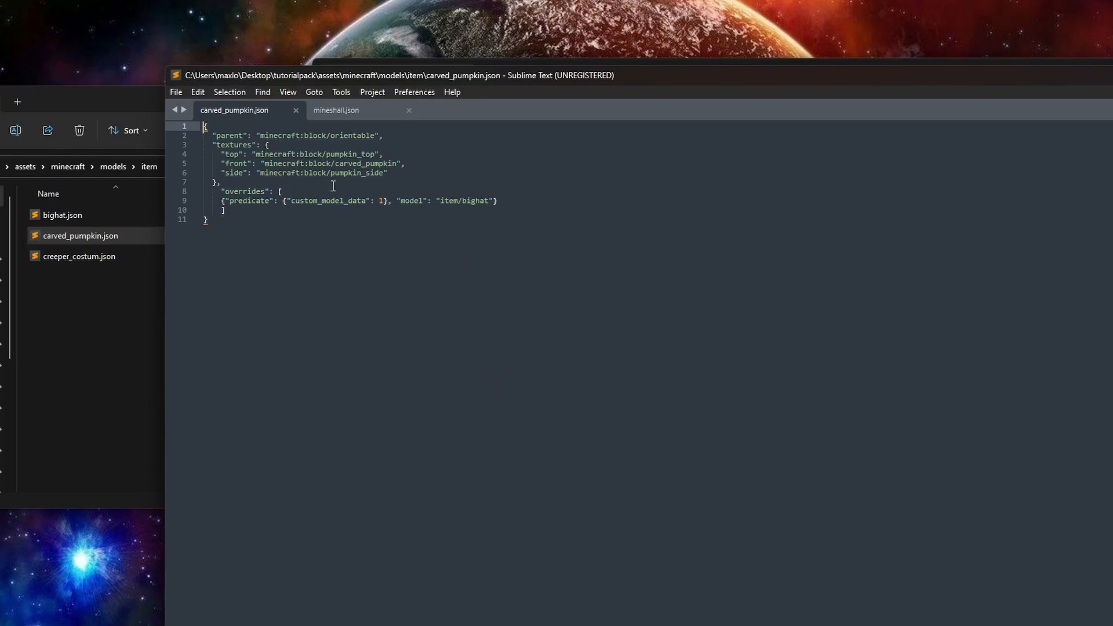
{"action": "left_click_drag", "start_coordinate": [155, 237], "coordinate": [262, 229]}
{"action": "left_click", "coordinate": [221, 243]}
{"action": "left_click_drag", "start_coordinate": [158, 265], "coordinate": [234, 258]}
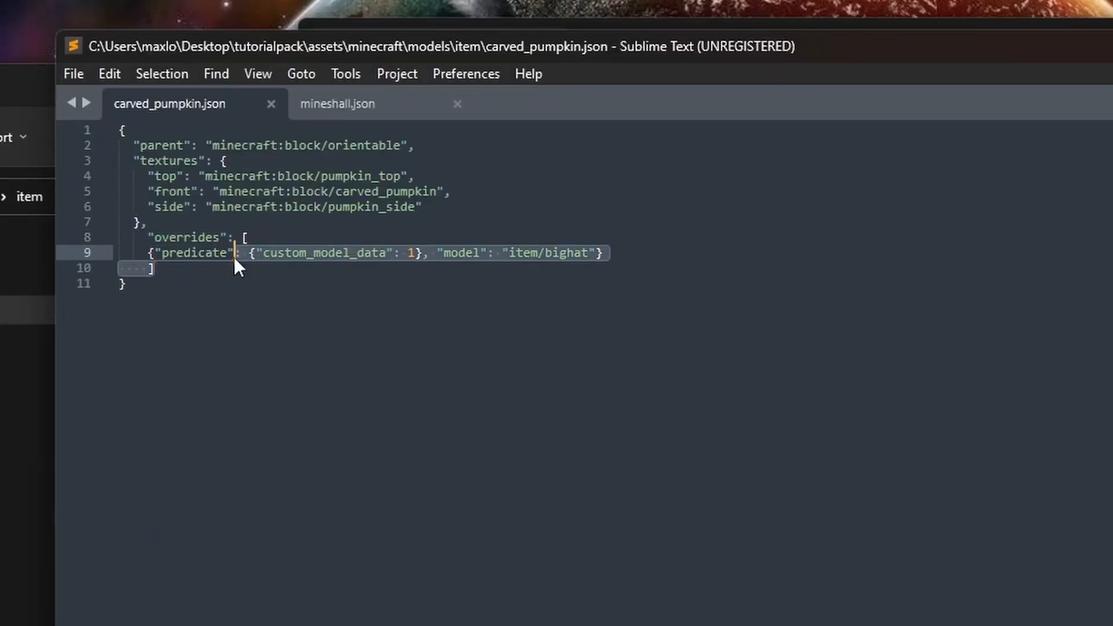
{"action": "left_click", "coordinate": [355, 253]}
{"action": "left_click", "coordinate": [443, 252]}
{"action": "key", "text": "Up"}
{"action": "left_click", "coordinate": [589, 252]}
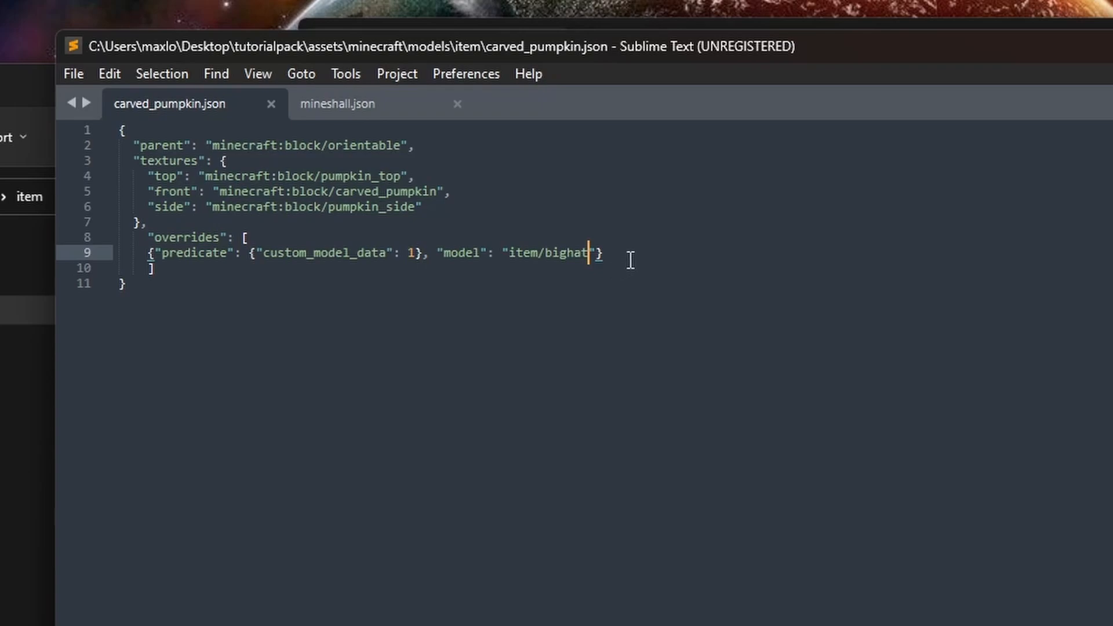
{"action": "mouse_move", "coordinate": [630, 258]}
{"action": "left_mouse_down"}
{"action": "mouse_move", "coordinate": [539, 236]}
{"action": "mouse_move", "coordinate": [417, 241]}
{"action": "mouse_move", "coordinate": [655, 231]}
{"action": "mouse_move", "coordinate": [616, 243]}
{"action": "left_mouse_up"}
{"action": "left_click", "coordinate": [616, 243]}
{"action": "left_click", "coordinate": [618, 253]}
Step: Duplicate the item/bighat override onto a new line below, separated by a comma, and save the file
{"action": "left_click_drag", "start_coordinate": [629, 259], "coordinate": [148, 256]}
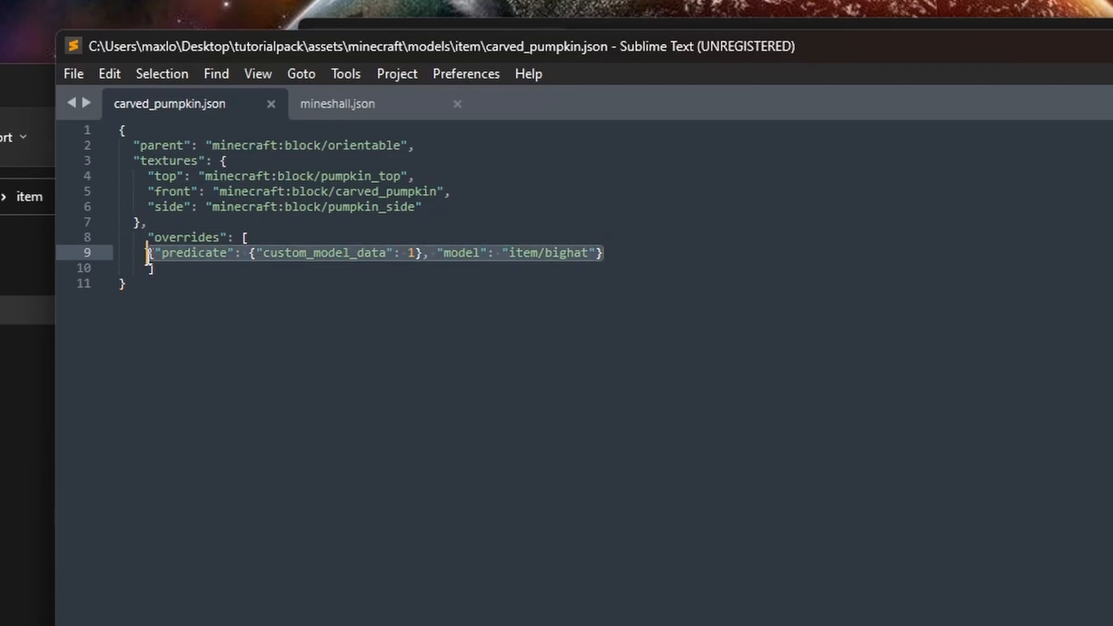
{"action": "key", "text": "ctrl+c"}
{"action": "left_click", "coordinate": [663, 253]}
{"action": "type", "text": ","}
{"action": "key", "text": "Return"}
{"action": "key", "text": "ctrl+v"}
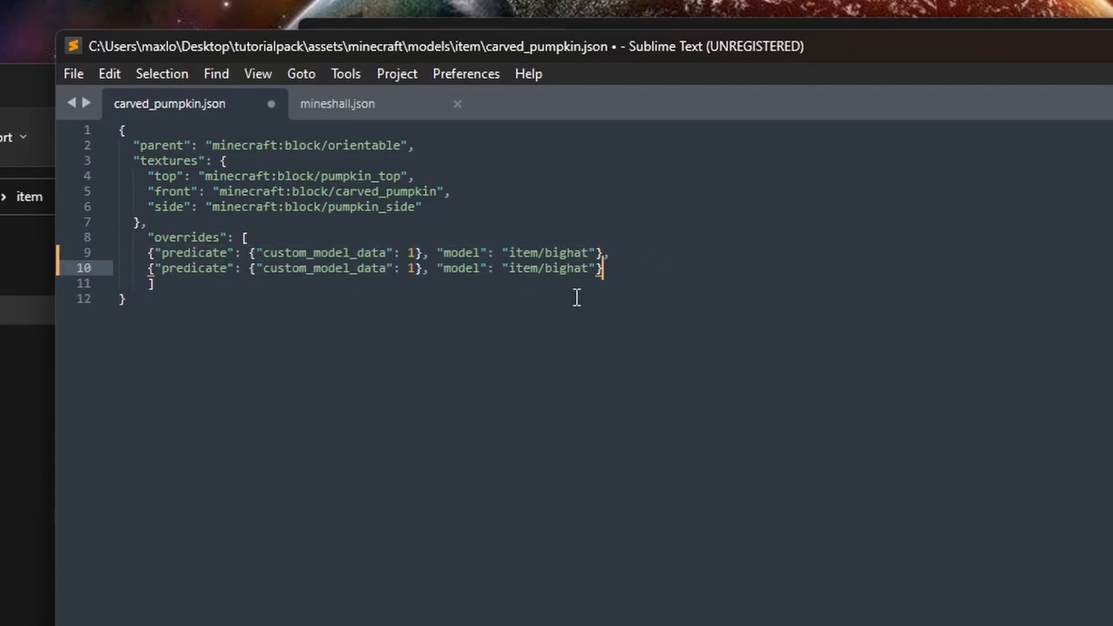
{"action": "key", "text": "ctrl+s"}
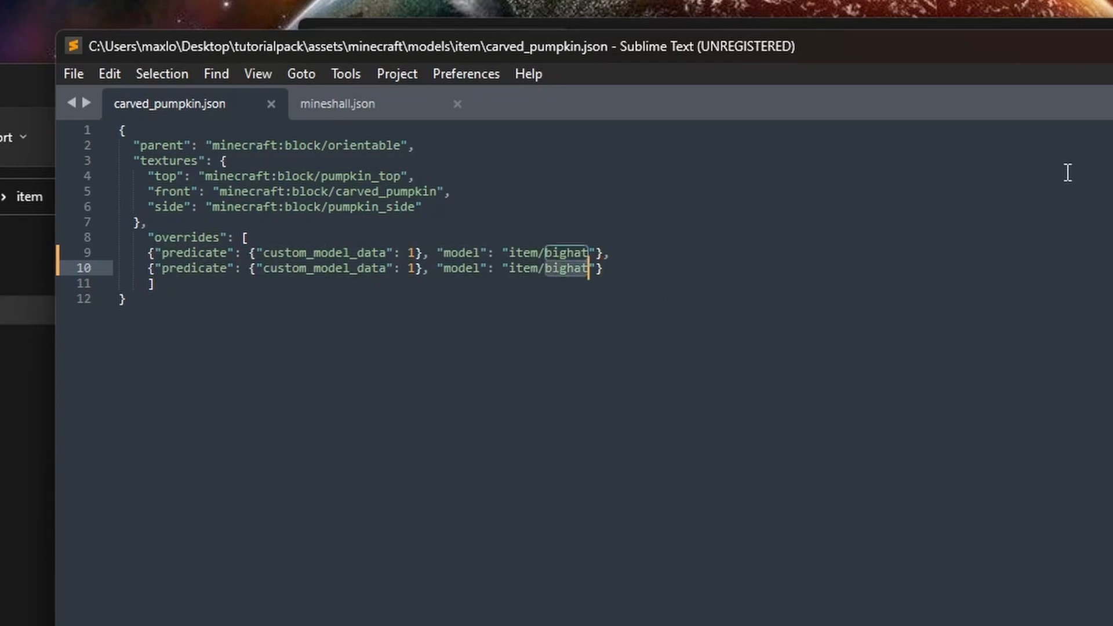
Step: Set the second override's model to item/creeper_costum and its custom_model_data to 2, save the file and decline the license purchase
{"action": "type", "text": "creeper_c"}
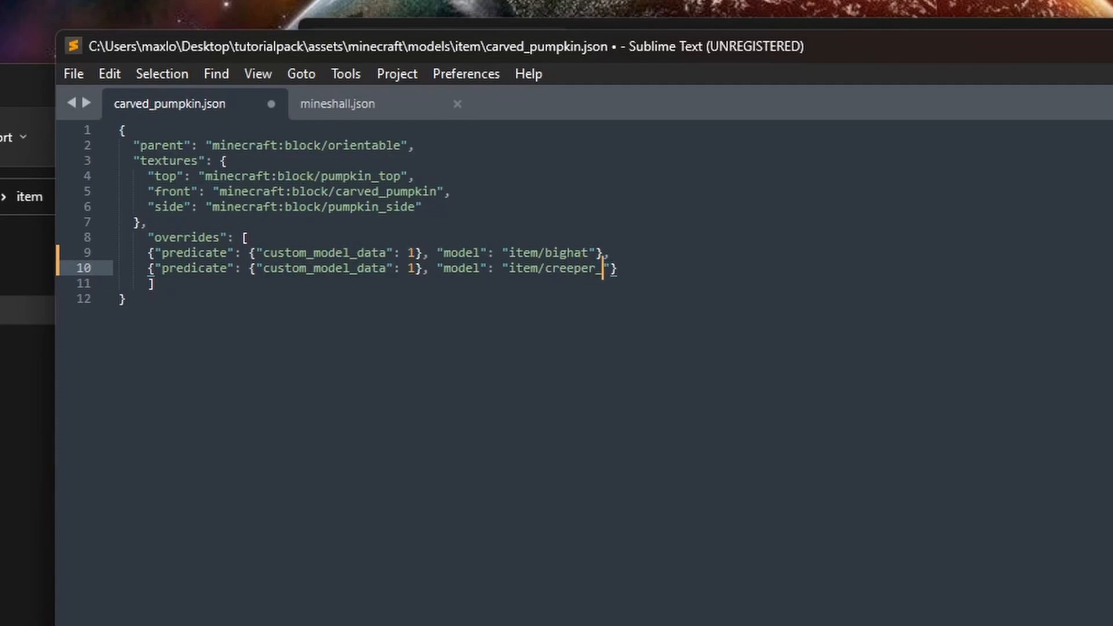
{"action": "type", "text": "ostum"}
{"action": "key", "text": "ctrl+s"}
{"action": "double_click", "coordinate": [408, 268]}
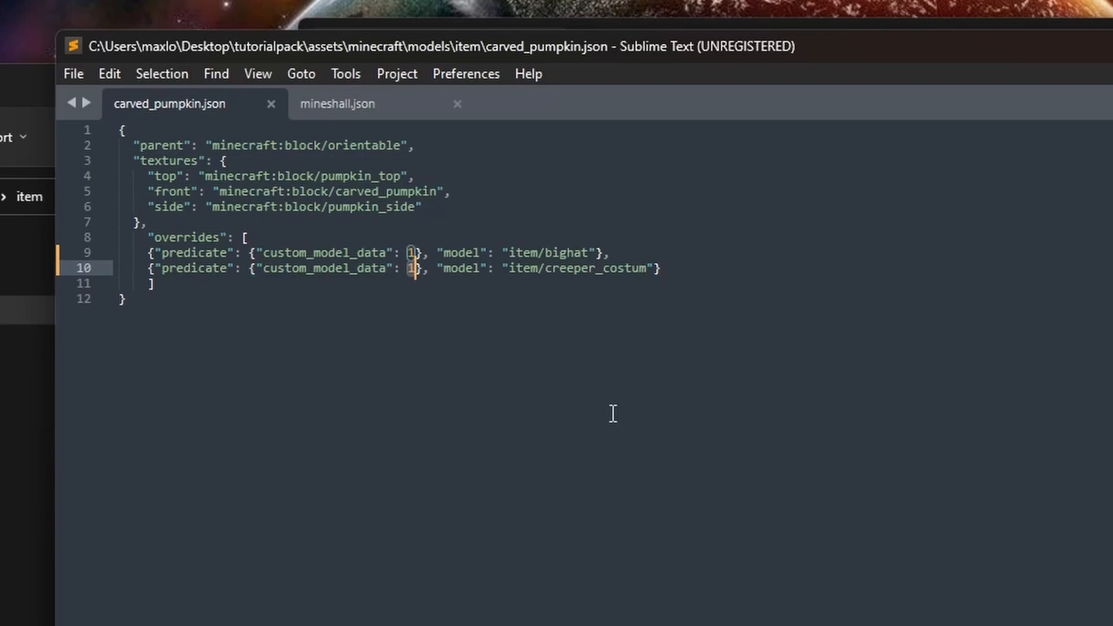
{"action": "type", "text": "2"}
{"action": "key", "text": "ctrl+s"}
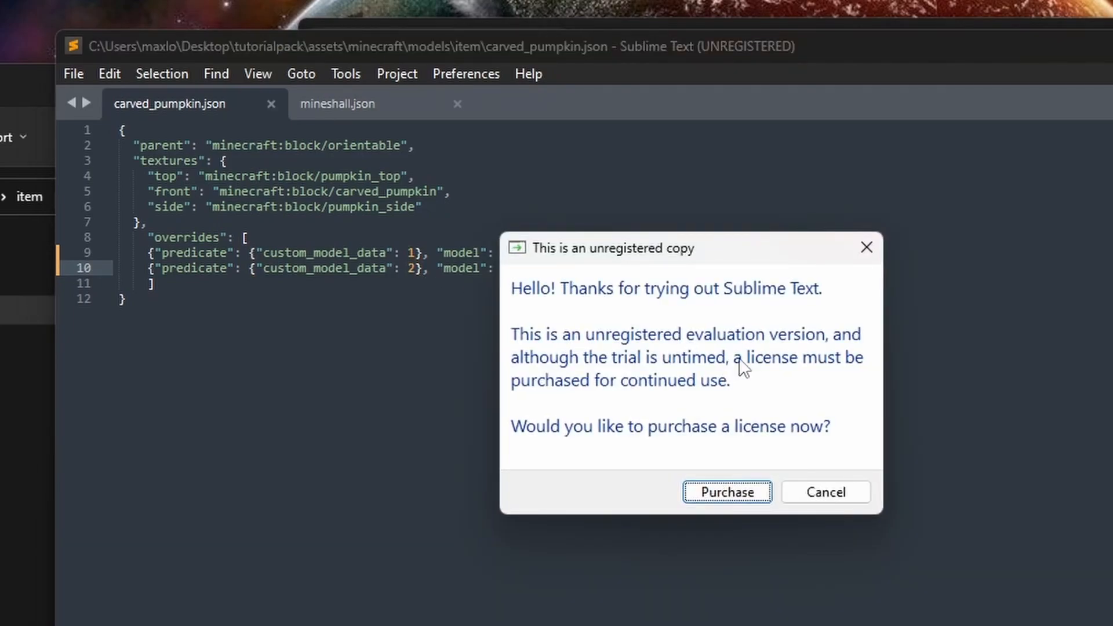
{"action": "left_click", "coordinate": [818, 487]}
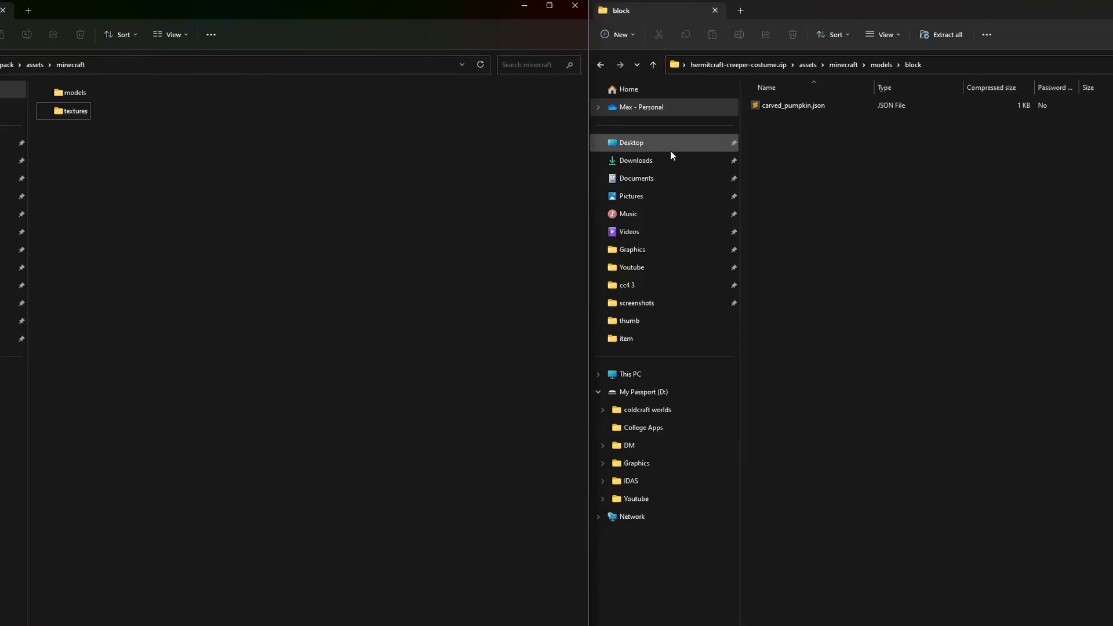
Step: Open the assets/minecraft/textures folder in both tutorialpack and the hermitcraft-creeper-costume.zip window
{"action": "double_click", "coordinate": [84, 115]}
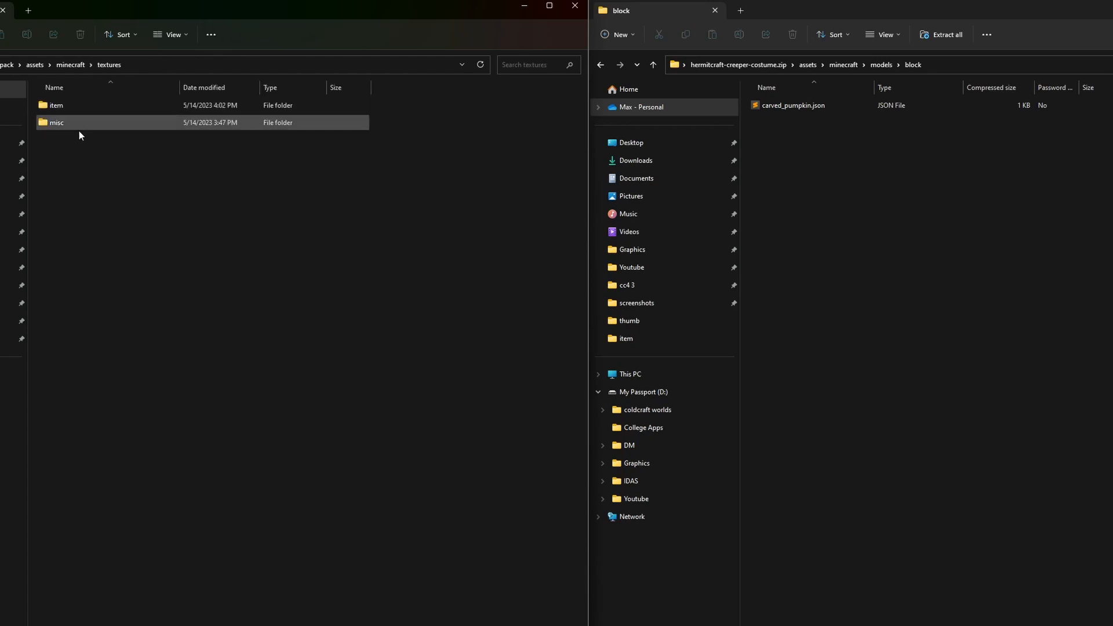
{"action": "left_click", "coordinate": [893, 65]}
{"action": "left_click", "coordinate": [851, 65]}
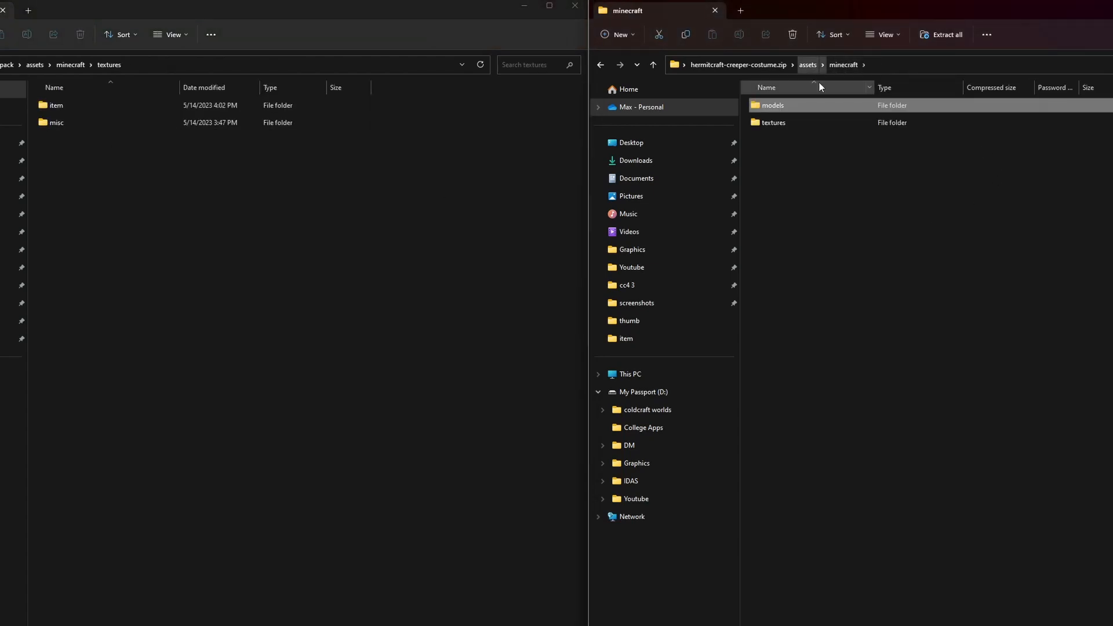
{"action": "double_click", "coordinate": [808, 121]}
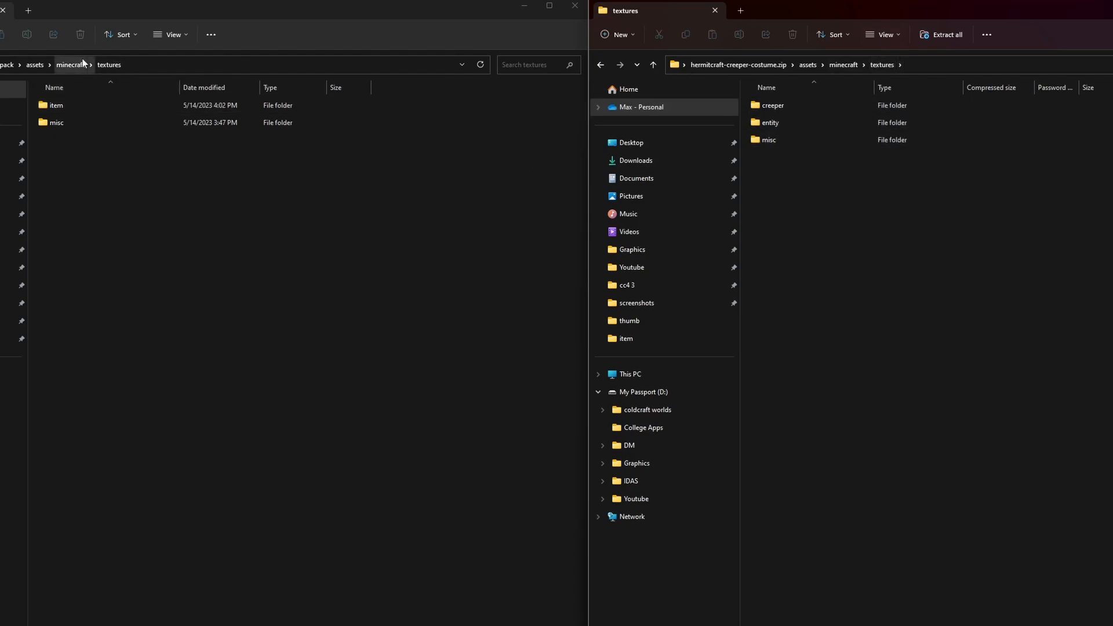
Step: View pumpkinblur.png in tutorialpack's misc textures folder, close the image and return to the textures folder
{"action": "double_click", "coordinate": [56, 120]}
{"action": "double_click", "coordinate": [62, 121]}
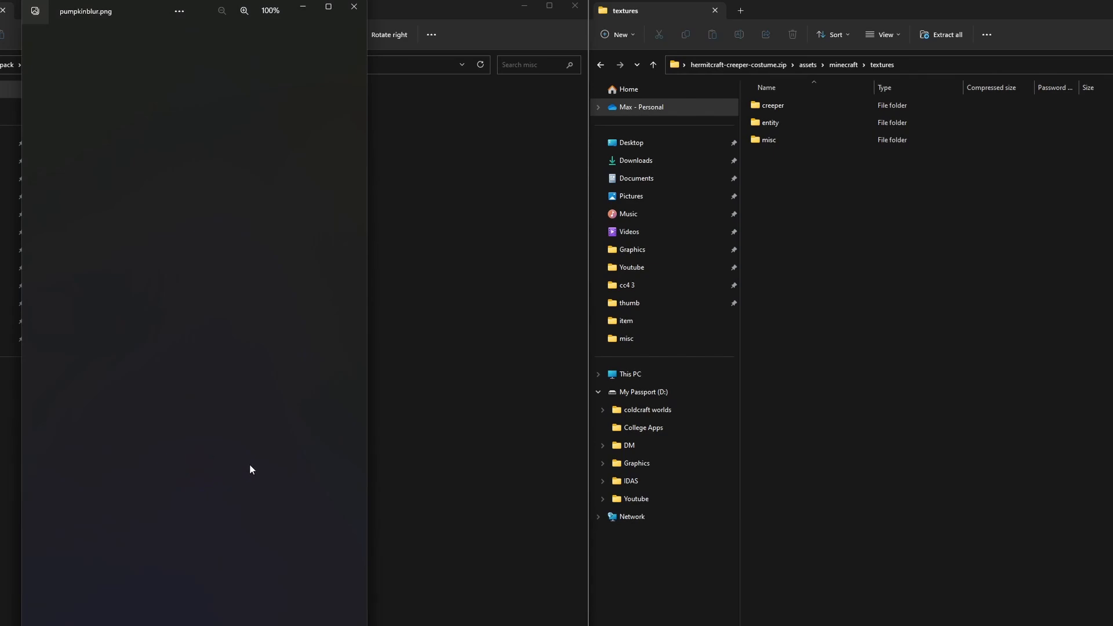
{"action": "left_click", "coordinate": [354, 6]}
{"action": "left_click", "coordinate": [110, 65]}
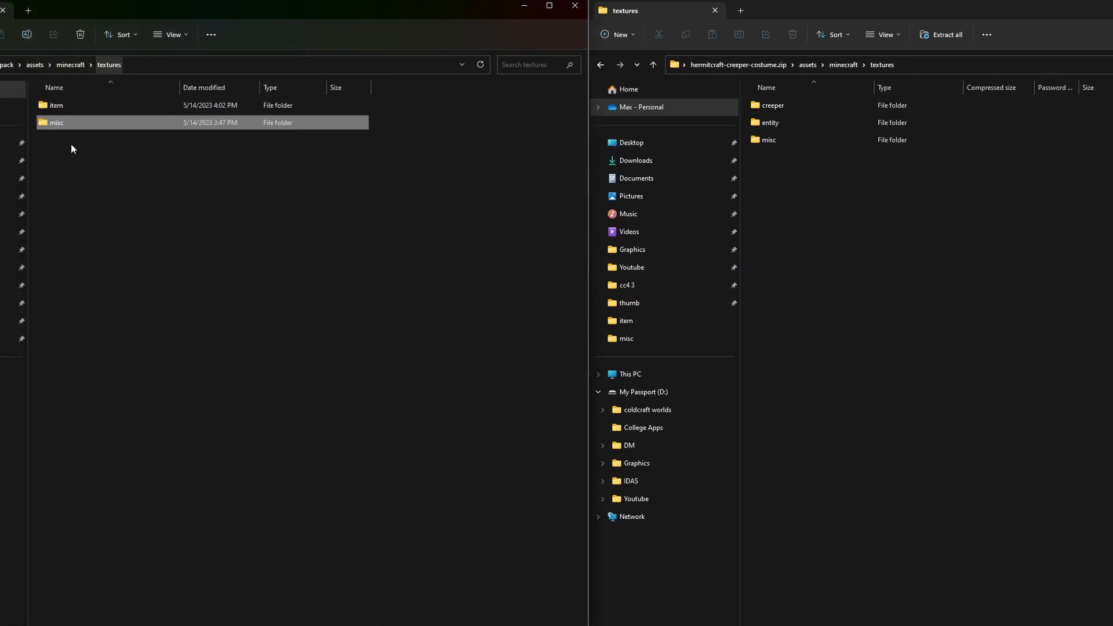
Step: Copy the creeper texture folder from hermitcraft-creeper-costume.zip into the tutorialpack's assets/minecraft/textures/item folder
{"action": "left_click", "coordinate": [59, 123]}
{"action": "left_click", "coordinate": [96, 141]}
{"action": "left_click", "coordinate": [96, 141]}
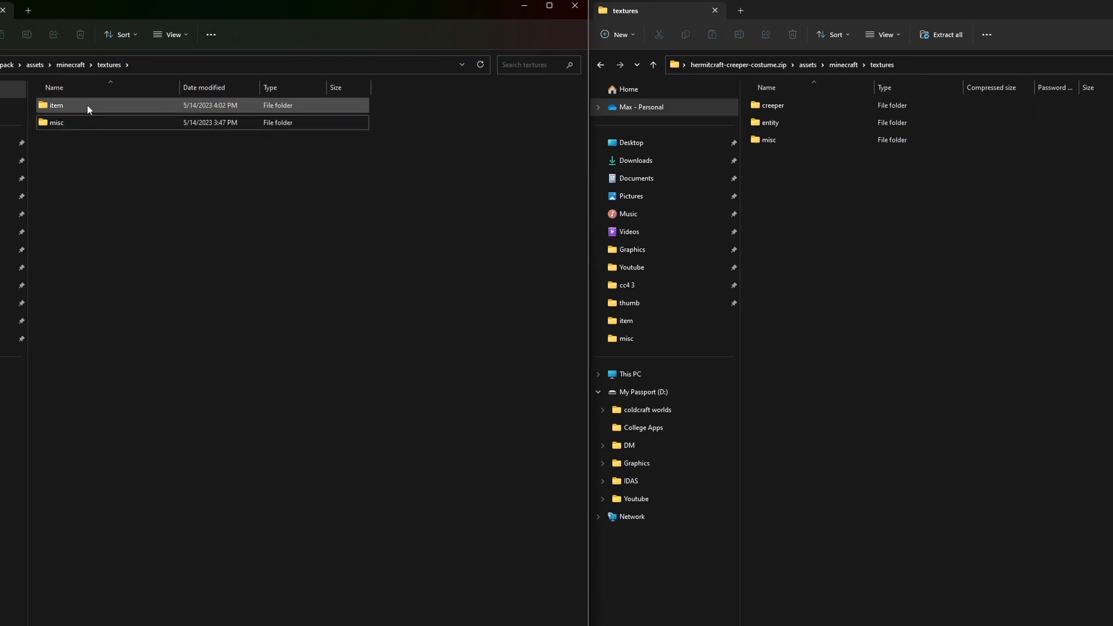
{"action": "double_click", "coordinate": [87, 105]}
{"action": "left_click_drag", "start_coordinate": [73, 170], "coordinate": [142, 288]}
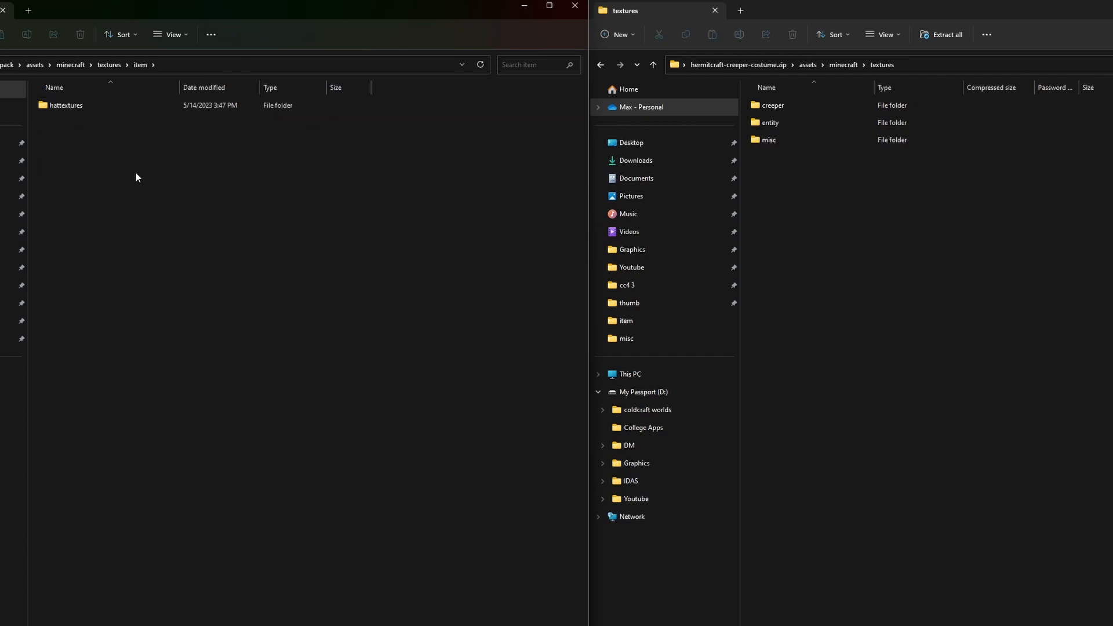
{"action": "left_click_drag", "start_coordinate": [98, 164], "coordinate": [155, 303]}
{"action": "right_click", "coordinate": [792, 105]}
{"action": "left_click", "coordinate": [843, 154]}
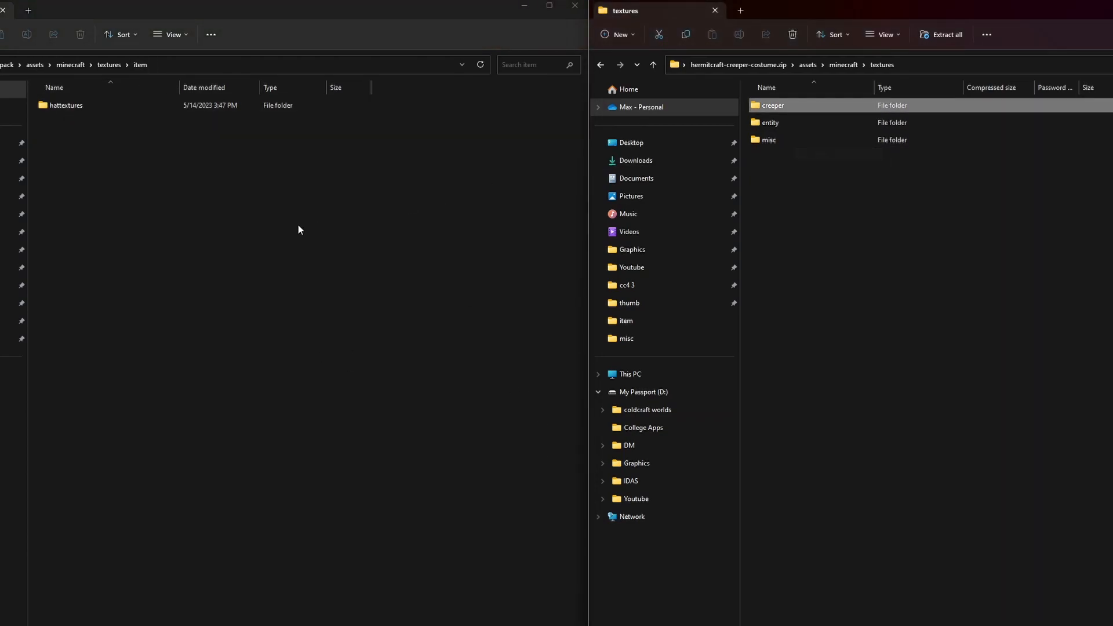
{"action": "right_click", "coordinate": [314, 225]}
{"action": "left_click", "coordinate": [303, 236]}
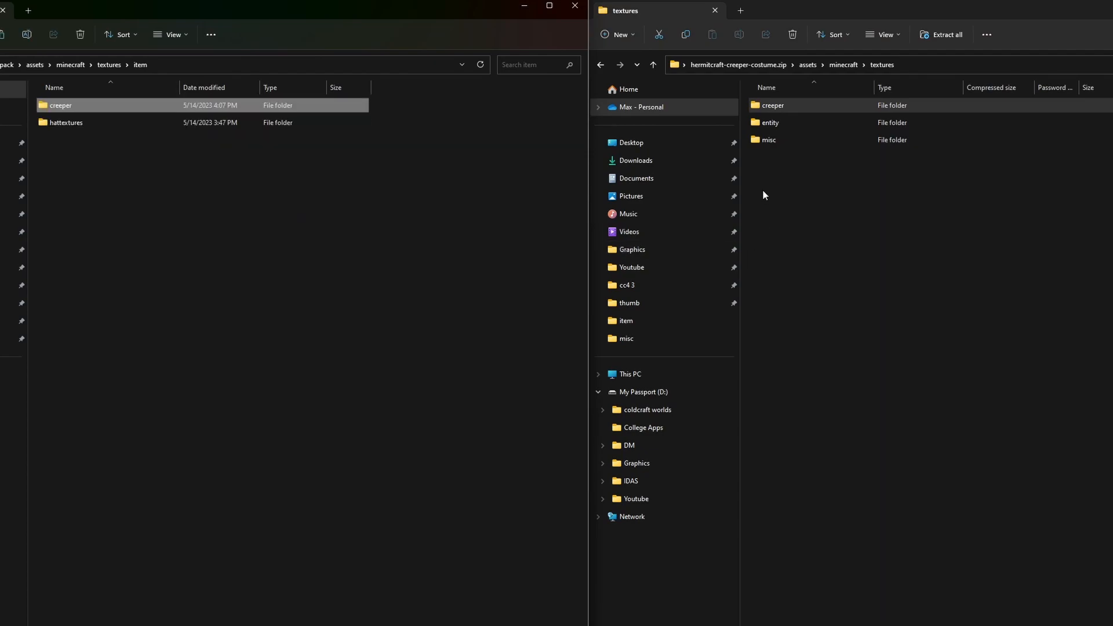
Step: Check the zip's entity and misc texture folders, view its pumpkinblur.png and close the image
{"action": "double_click", "coordinate": [781, 123]}
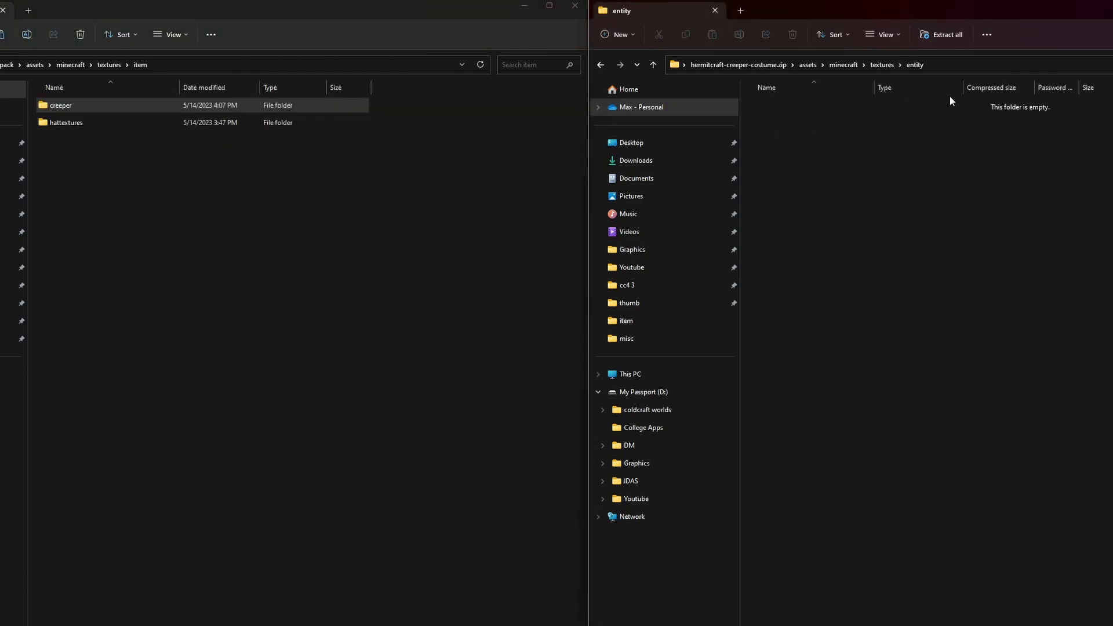
{"action": "left_click", "coordinate": [886, 65]}
{"action": "double_click", "coordinate": [788, 141]}
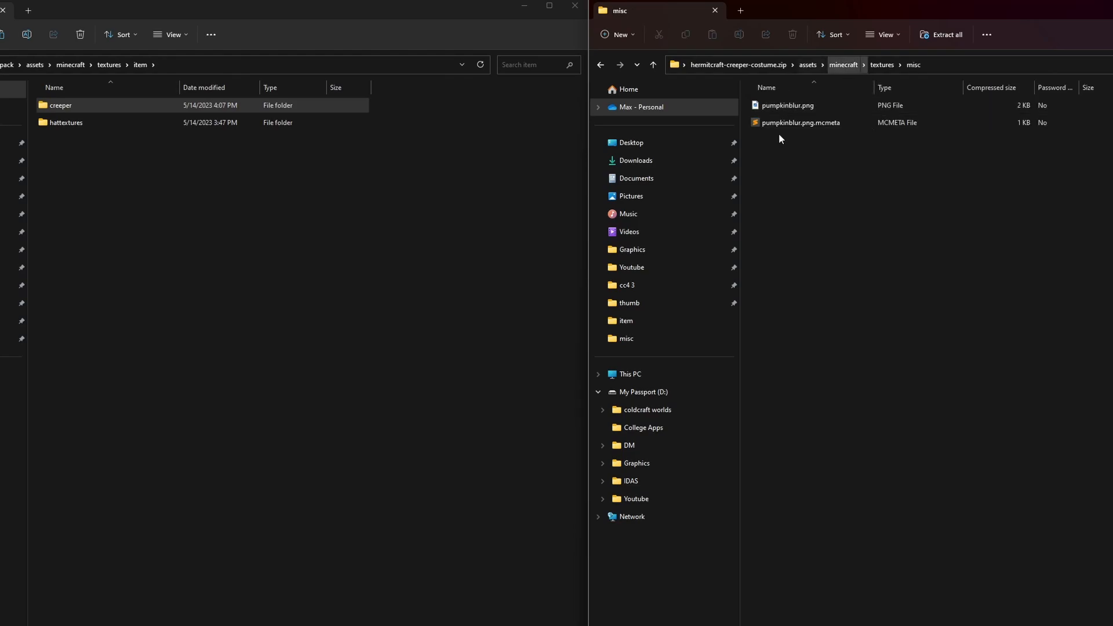
{"action": "double_click", "coordinate": [784, 107]}
{"action": "scroll", "coordinate": [113, 366], "scroll_direction": "up", "scroll_amount": 2}
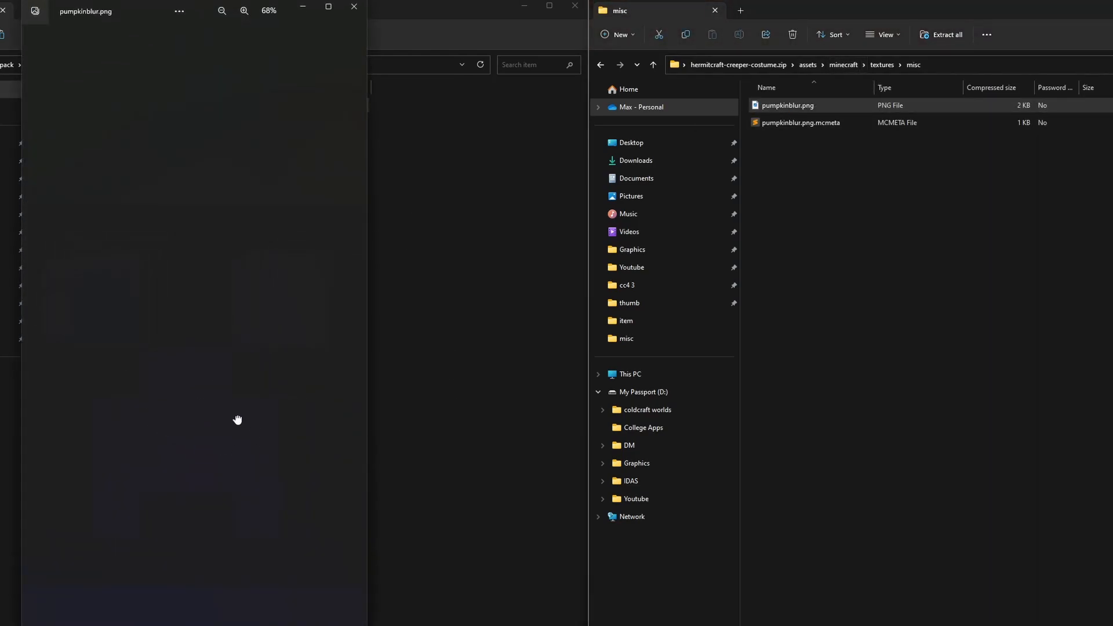
{"action": "left_click", "coordinate": [354, 6]}
{"action": "left_click", "coordinate": [375, 284]}
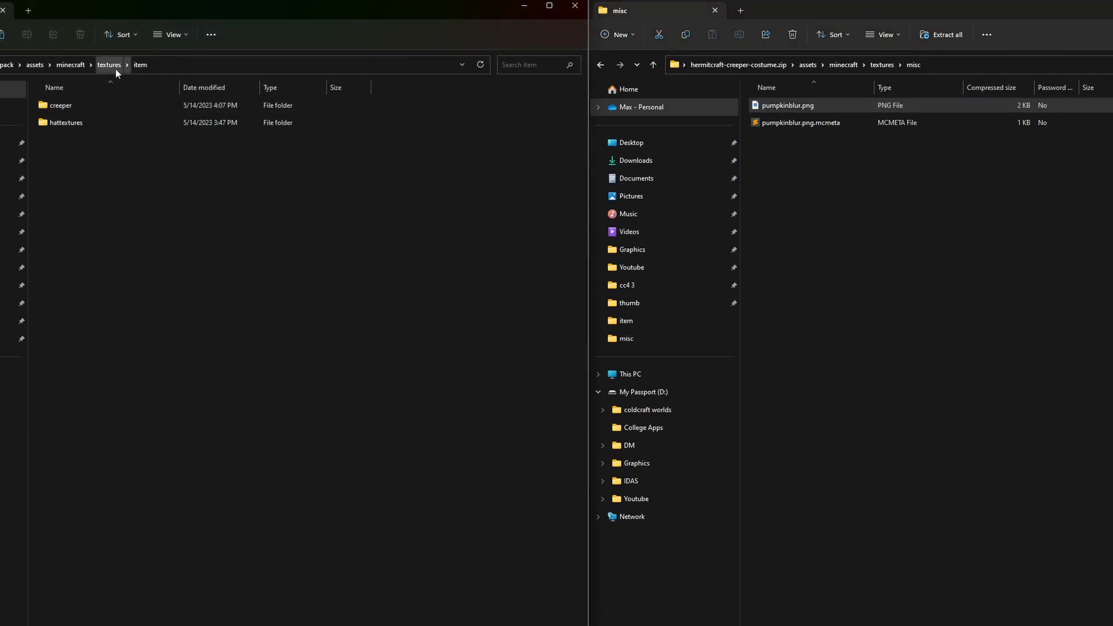
Step: Check the contents of the copied creeper folder and return to the tutorialpack root folder
{"action": "double_click", "coordinate": [56, 107]}
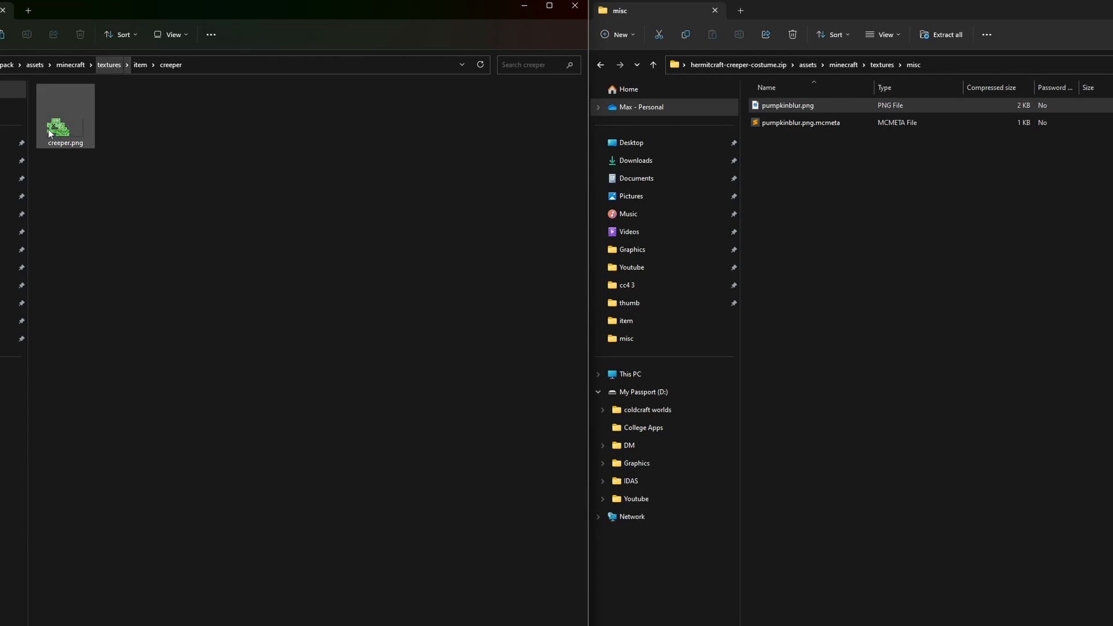
{"action": "left_click", "coordinate": [138, 64]}
{"action": "left_click", "coordinate": [109, 64]}
{"action": "left_click", "coordinate": [61, 66]}
{"action": "left_click", "coordinate": [34, 66]}
{"action": "left_click", "coordinate": [7, 63]}
Step: Open creeper_costum.json from assets/minecraft/models/item, set texture "0" to item/creeper/creeper and save the file
{"action": "double_click", "coordinate": [58, 105]}
{"action": "double_click", "coordinate": [72, 107]}
{"action": "double_click", "coordinate": [71, 93]}
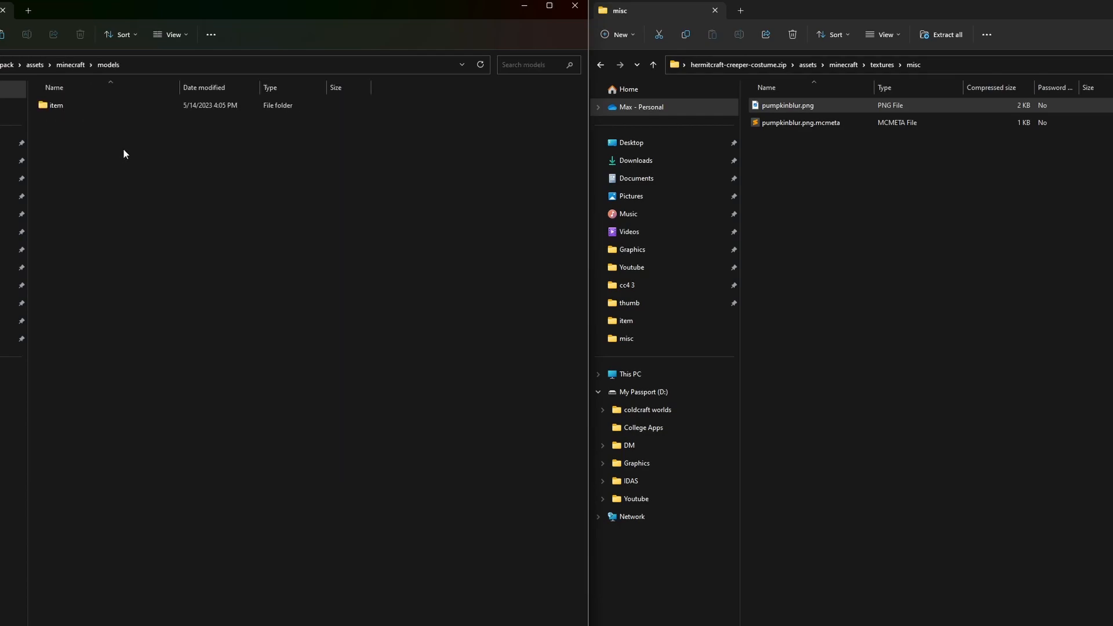
{"action": "double_click", "coordinate": [99, 106]}
{"action": "double_click", "coordinate": [80, 140]}
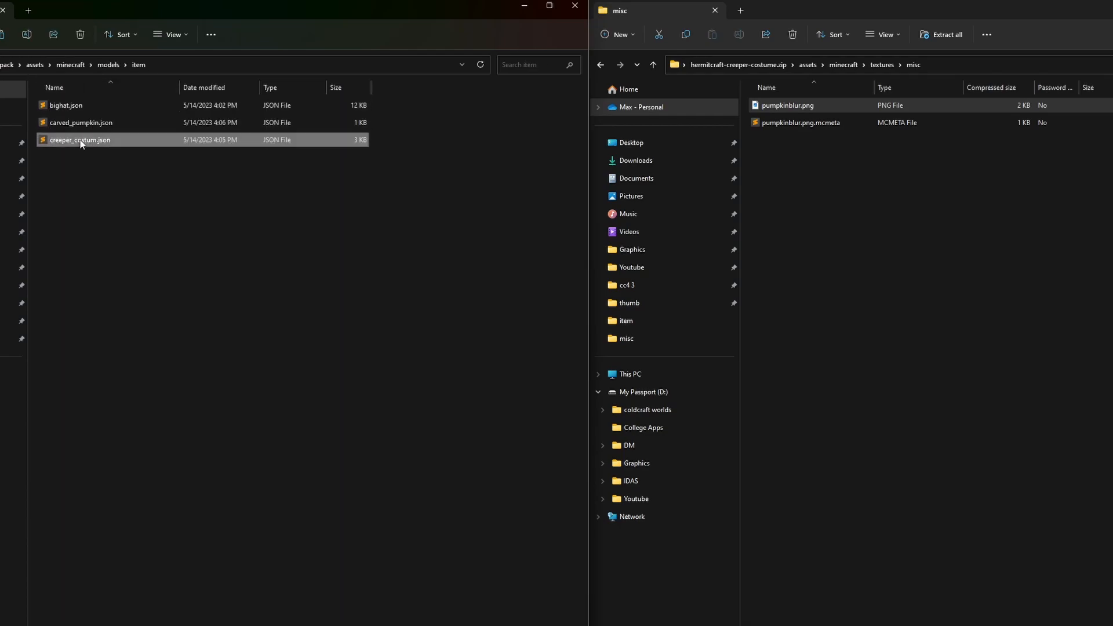
{"action": "left_click", "coordinate": [346, 265]}
{"action": "type", "text": "item/creeper/creeper\","}
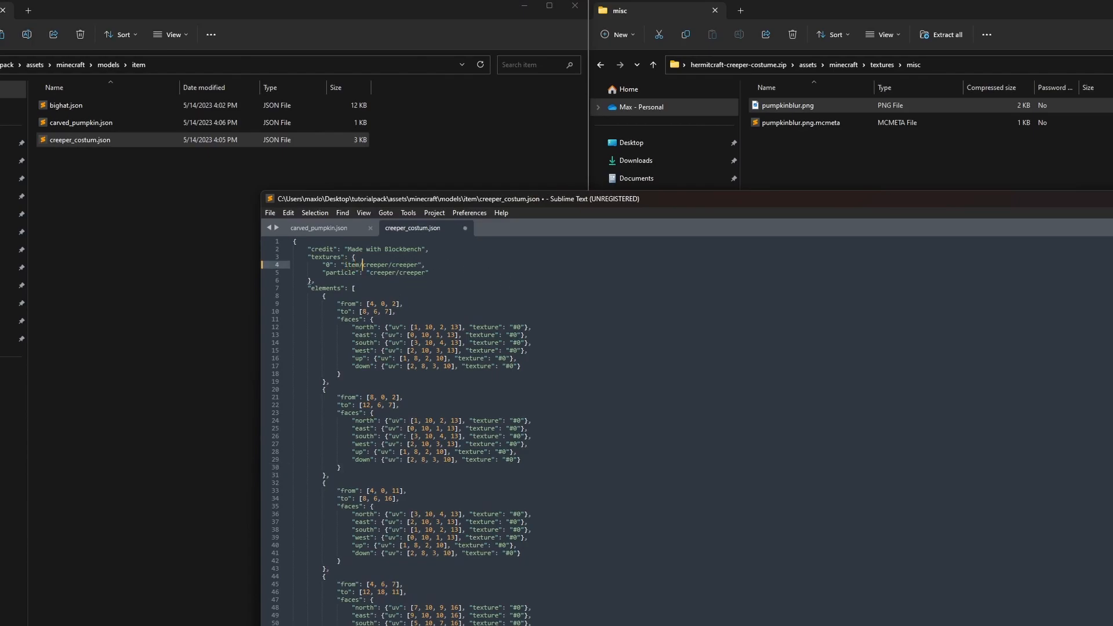
{"action": "key", "text": "ctrl+s"}
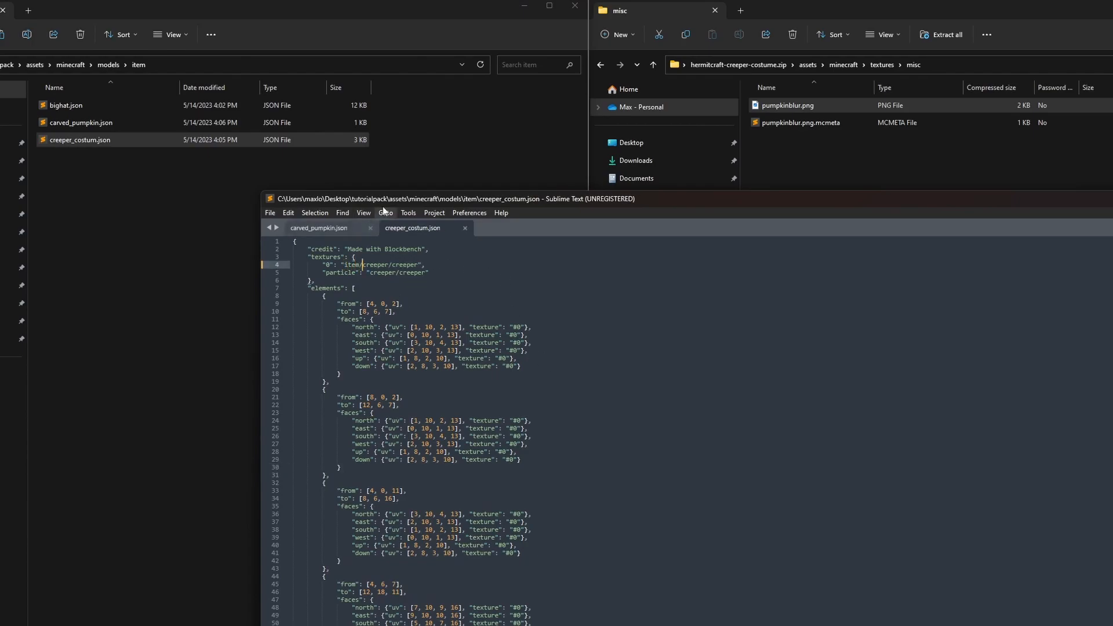
Step: Move the text editor aside and open textures/item/creeper in tutorialpack to compare the folder path with the model file
{"action": "left_click_drag", "start_coordinate": [408, 199], "coordinate": [730, 152]}
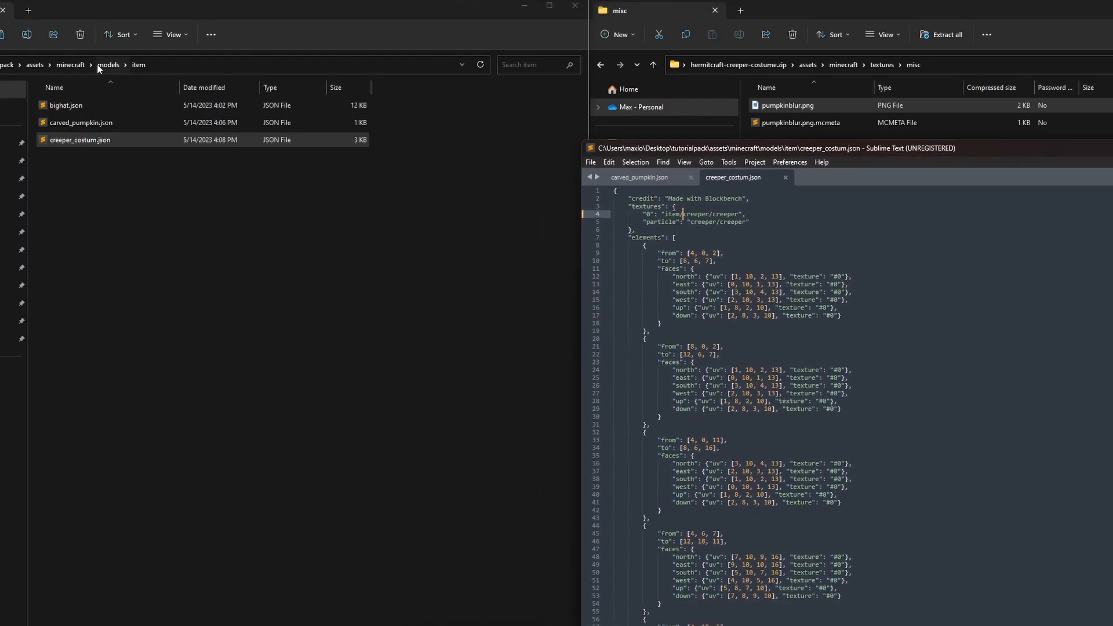
{"action": "left_click", "coordinate": [70, 65]}
{"action": "double_click", "coordinate": [60, 112]}
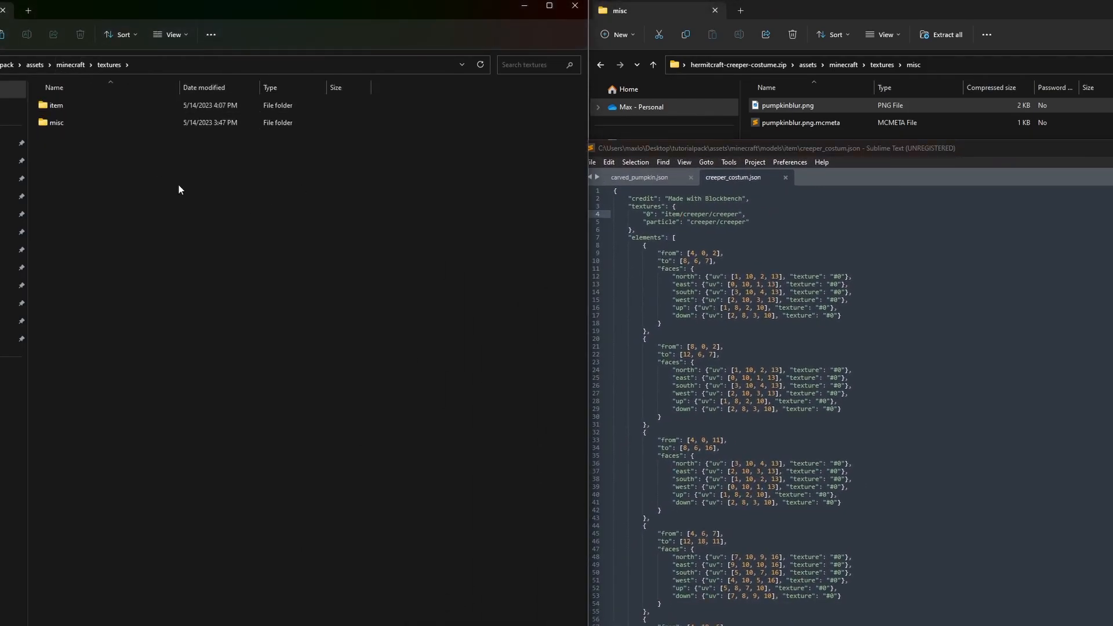
{"action": "double_click", "coordinate": [89, 107]}
{"action": "double_click", "coordinate": [98, 122]}
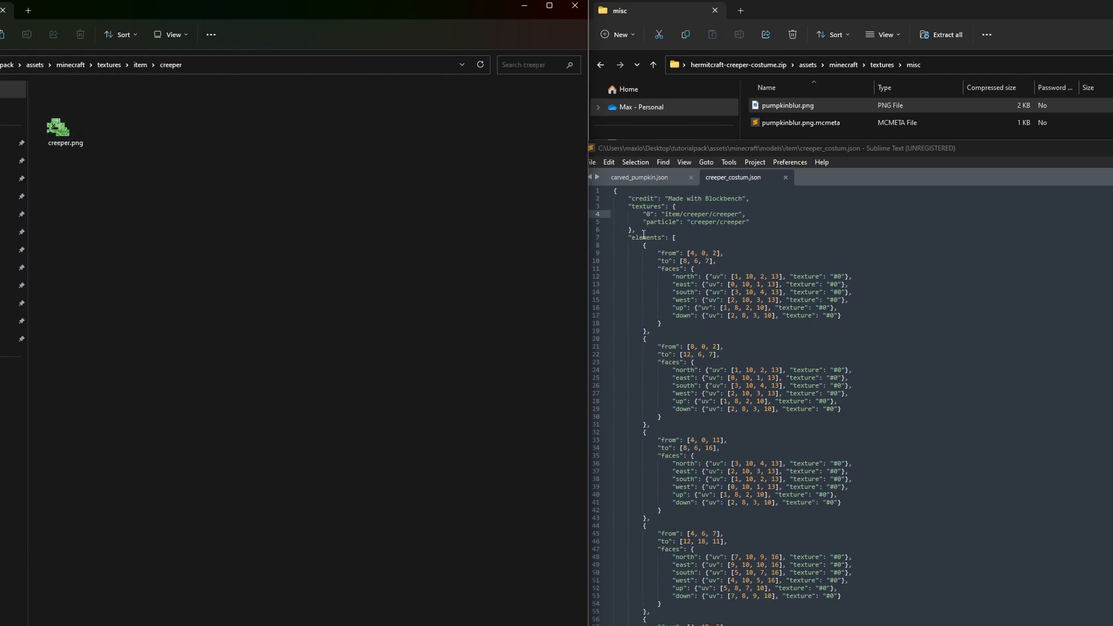
Step: Set the particle texture to item/creeper/creeper in creeper_costum.json, save it and close the text editor
{"action": "mouse_move", "coordinate": [686, 214]}
{"action": "left_mouse_down"}
{"action": "mouse_move", "coordinate": [652, 214]}
{"action": "mouse_move", "coordinate": [666, 214]}
{"action": "left_mouse_up"}
{"action": "key", "text": "ctrl+c"}
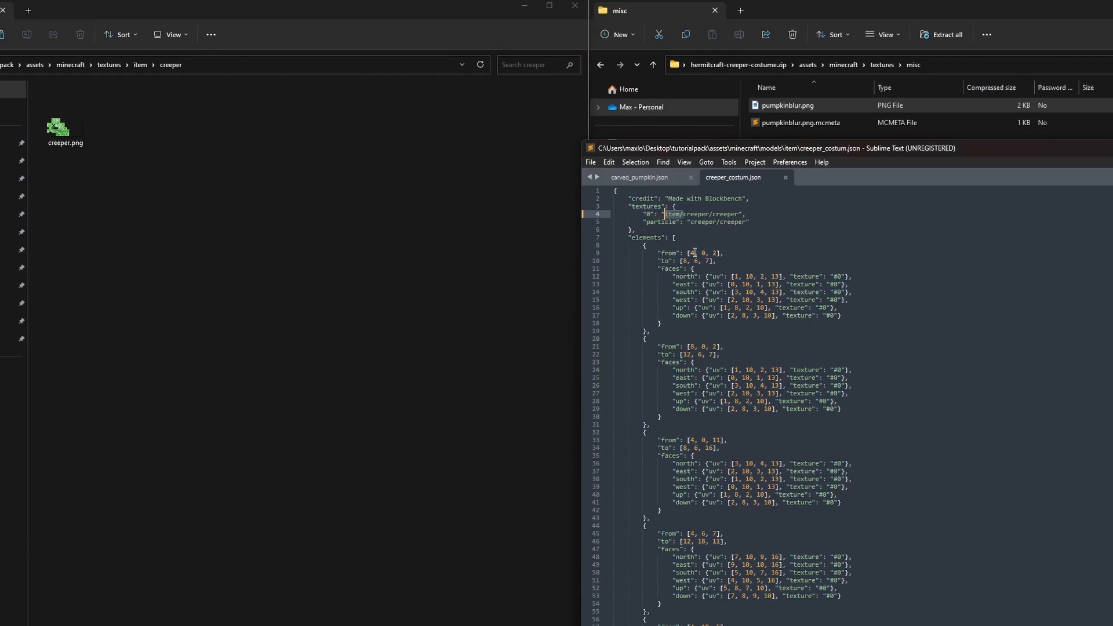
{"action": "left_click", "coordinate": [688, 224]}
{"action": "key", "text": "ctrl+v"}
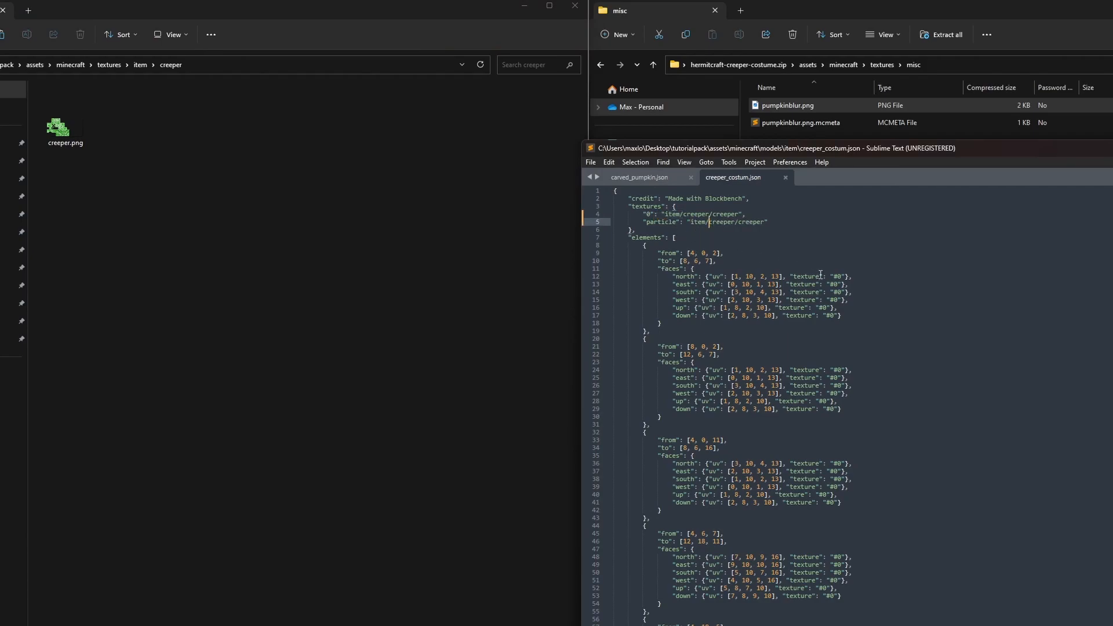
{"action": "left_click", "coordinate": [785, 177]}
{"action": "left_click_drag", "start_coordinate": [844, 155], "coordinate": [404, 157]}
{"action": "left_click", "coordinate": [1071, 150]}
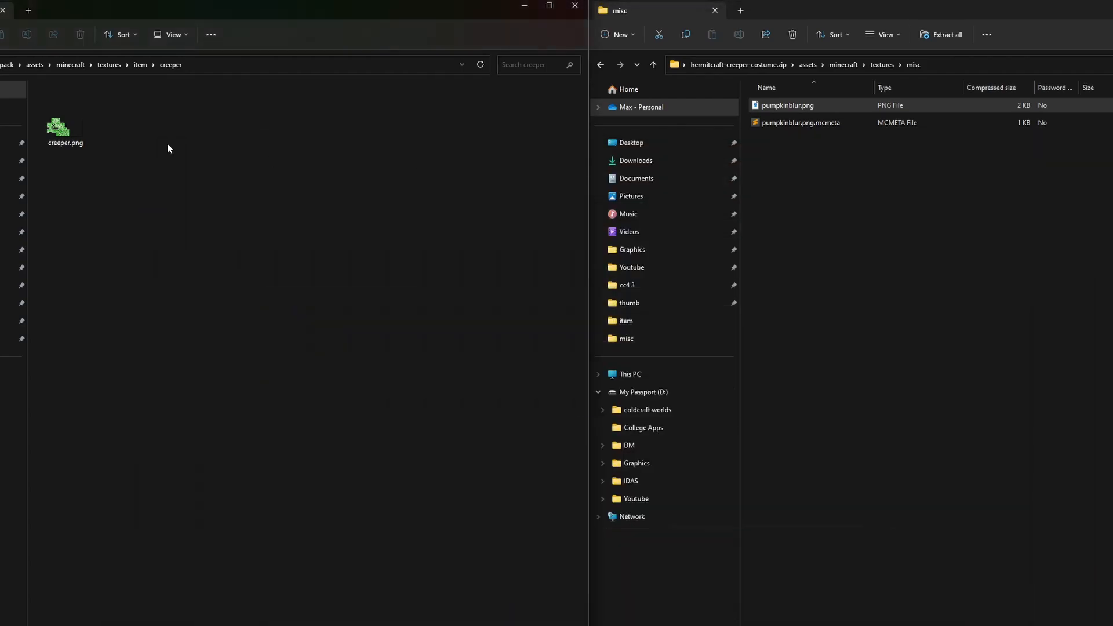
Step: Compress the assets folder and pack.mcmeta in the tutorialpack root into a ZIP file named creepercostum.zip
{"action": "left_click", "coordinate": [7, 65]}
{"action": "left_click_drag", "start_coordinate": [105, 205], "coordinate": [92, 100]}
{"action": "right_click", "coordinate": [116, 122]}
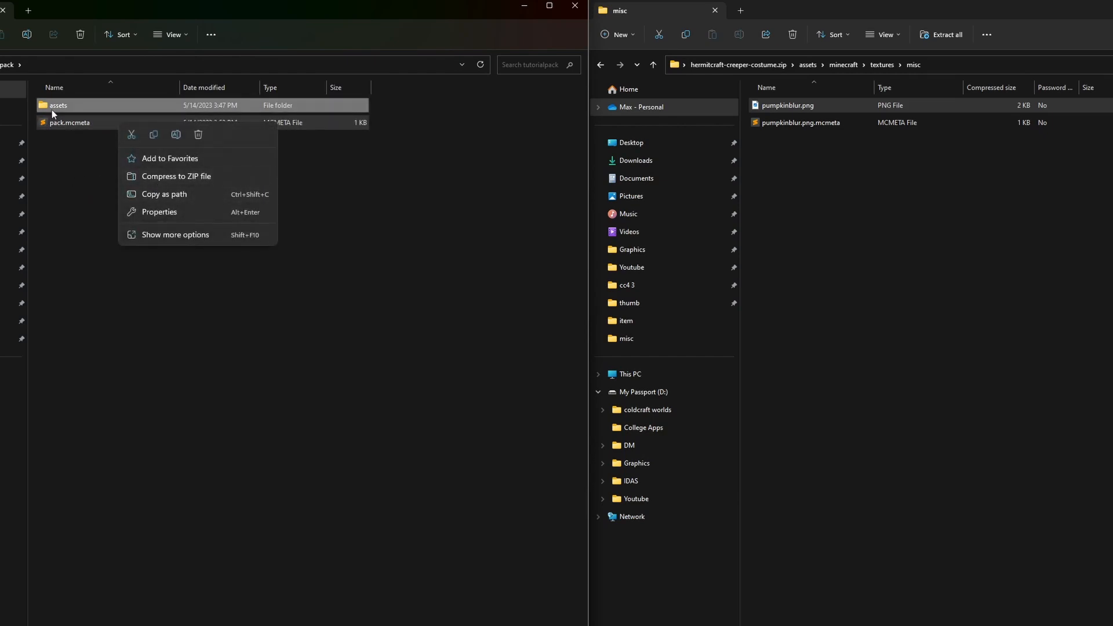
{"action": "left_click", "coordinate": [152, 176]}
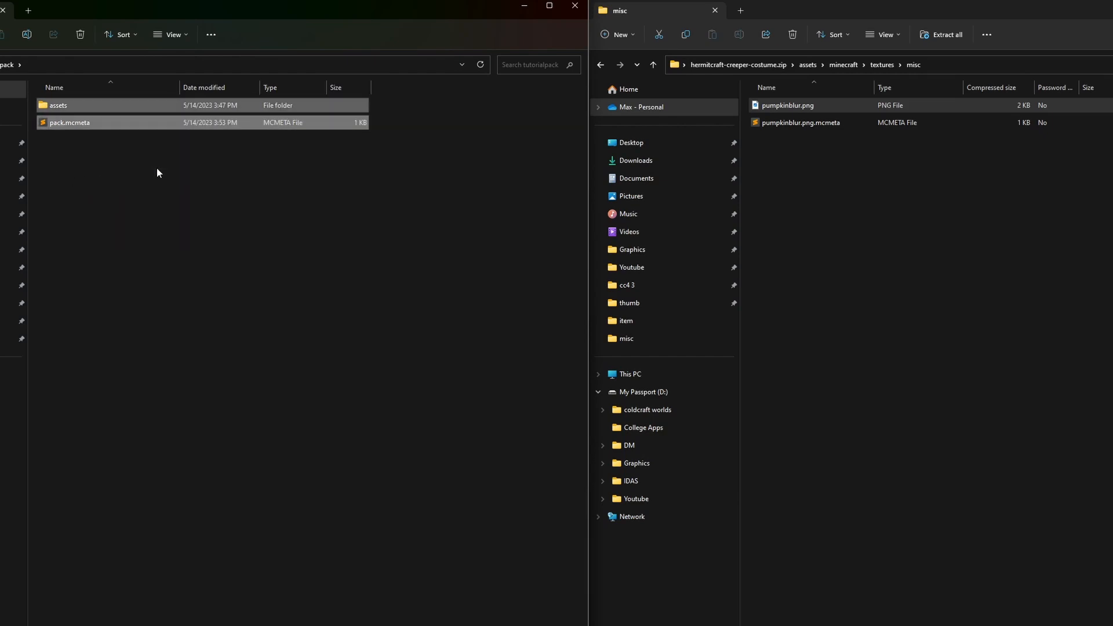
{"action": "type", "text": "creeperc"}
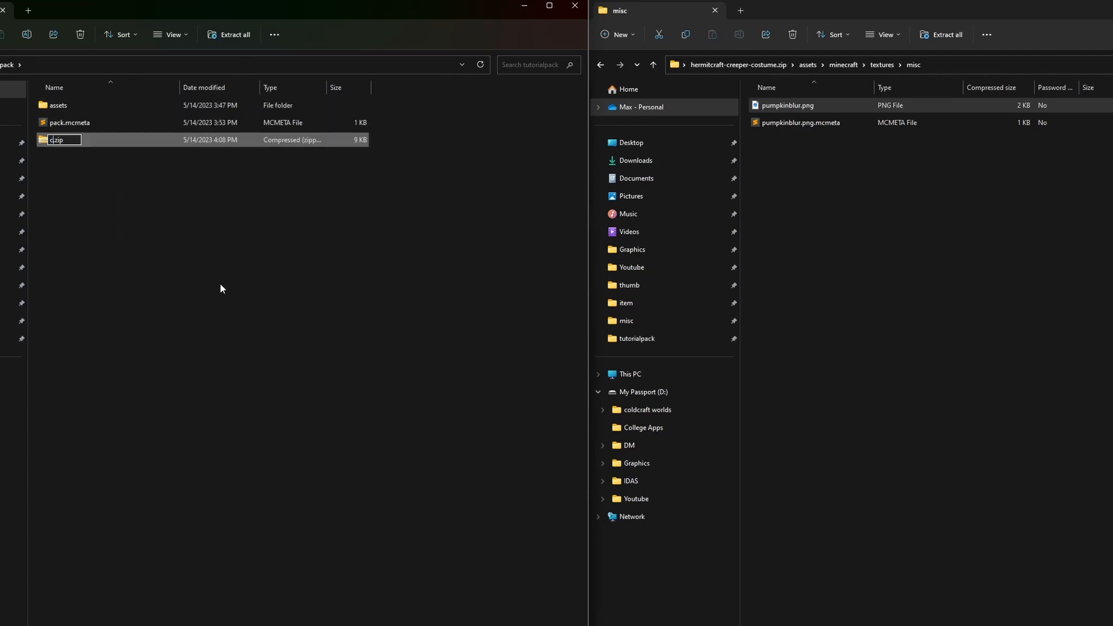
{"action": "type", "text": "ostum"}
{"action": "key", "text": "Return"}
{"action": "left_click", "coordinate": [384, 252]}
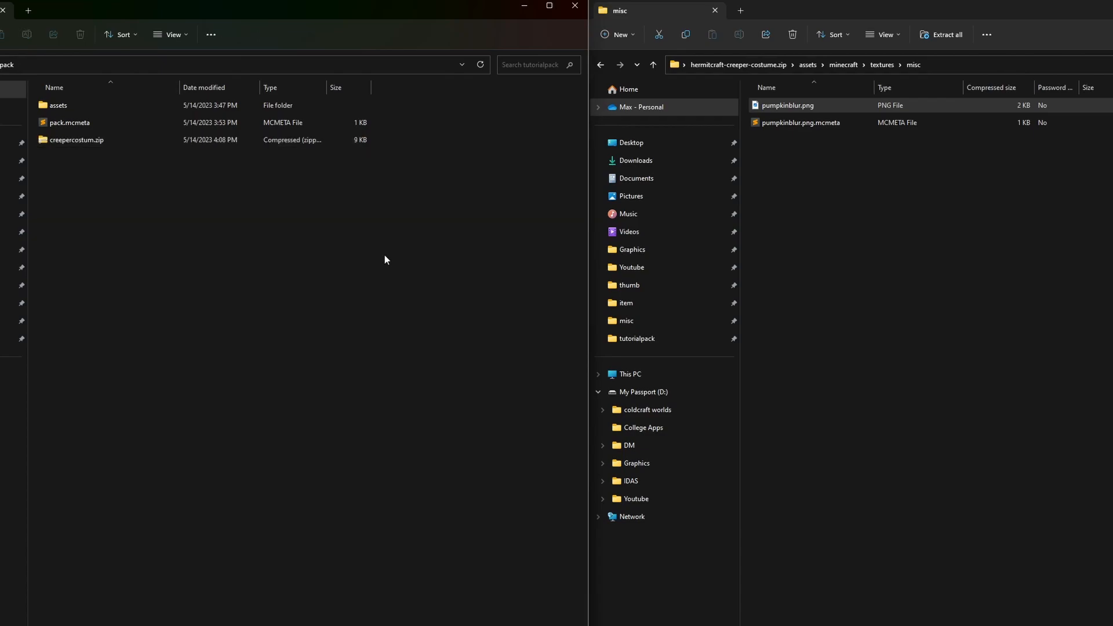
Step: Close the hermitcraft-creeper-costume.zip window and move the tutorialpack window to the middle of the desktop
{"action": "key", "text": "alt+Tab"}
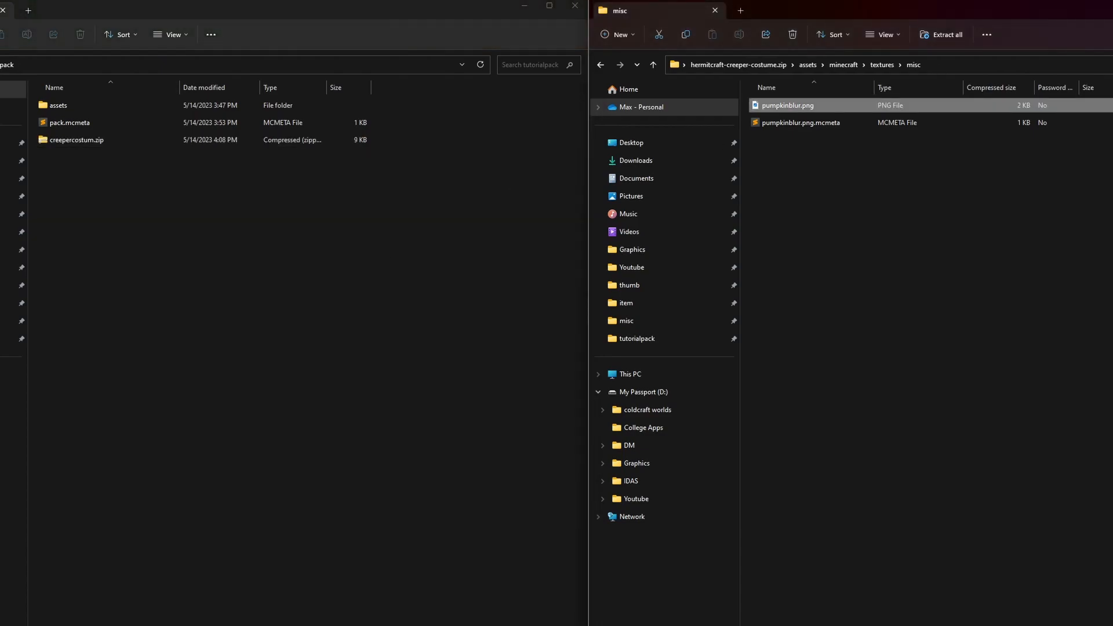
{"action": "key", "text": "alt+F4"}
{"action": "left_click_drag", "start_coordinate": [258, 9], "coordinate": [644, 195]}
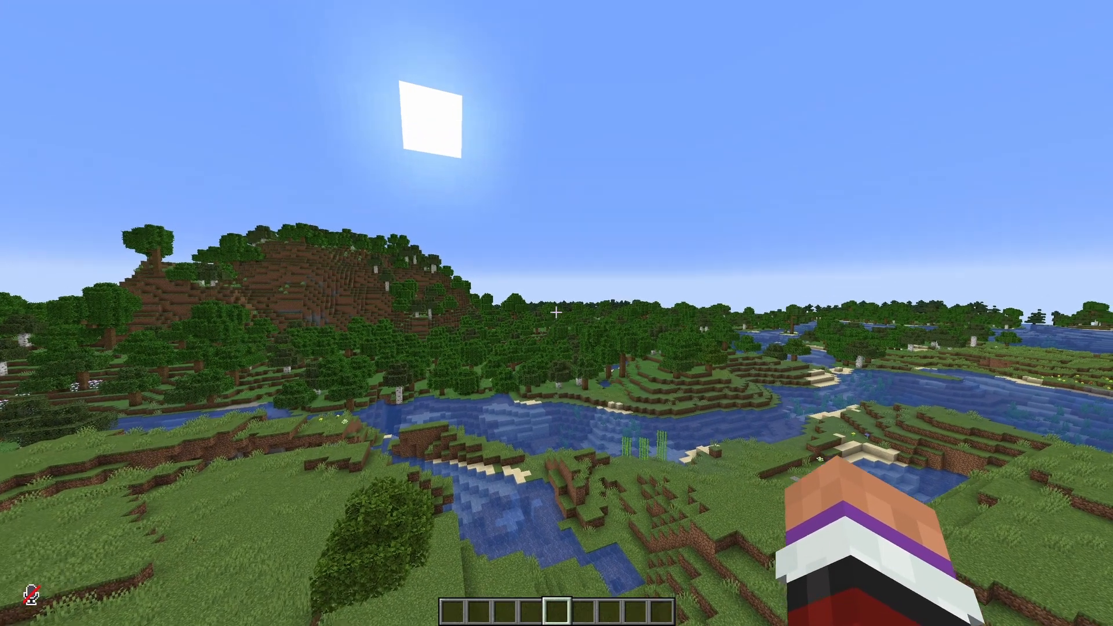
Step: In Minecraft, search the creative inventory for "car" and place a Carved Pumpkin in the fourth hotbar slot
{"action": "key", "text": "e"}
{"action": "left_click", "coordinate": [662, 210]}
{"action": "type", "text": "car"}
{"action": "left_click", "coordinate": [639, 282]}
{"action": "left_click", "coordinate": [521, 381]}
{"action": "key", "text": "Escape"}
{"action": "key", "text": "4"}
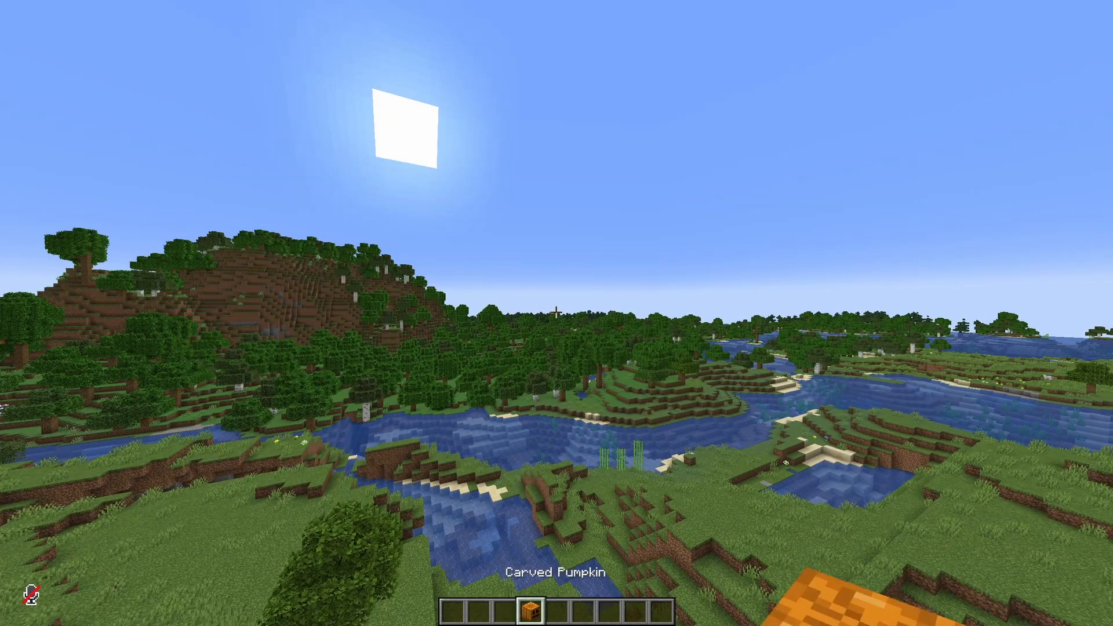
{"action": "key", "text": "5"}
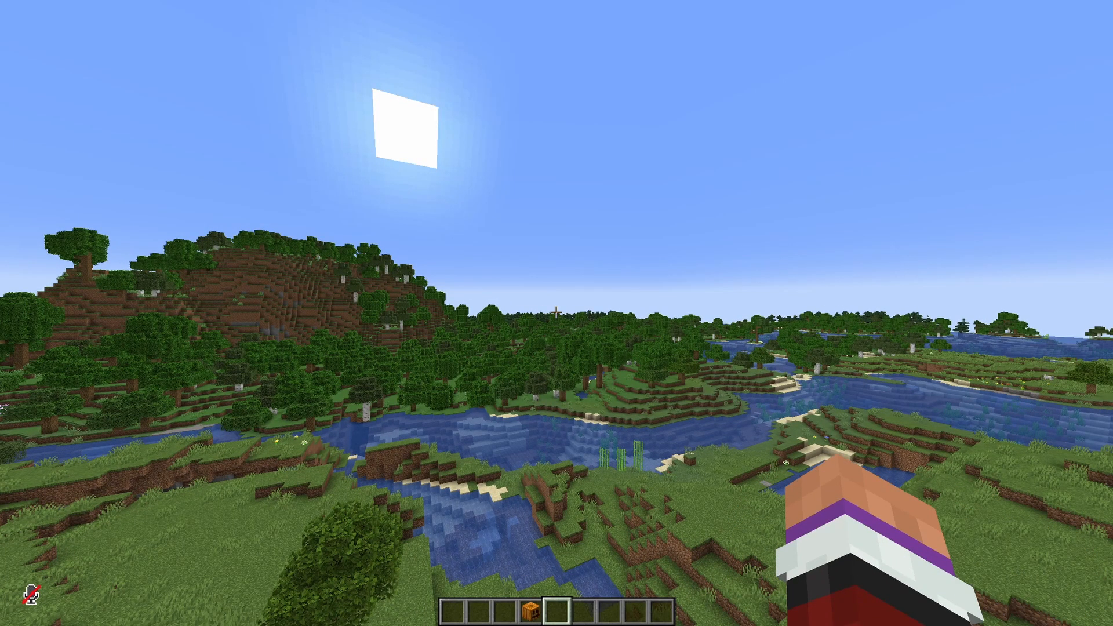
Step: Open the pack folder from Minecraft's resource pack settings and move creepercostum.zip from tutorialpack into it
{"action": "key", "text": "Escape"}
{"action": "left_click", "coordinate": [499, 302]}
{"action": "left_click", "coordinate": [470, 263]}
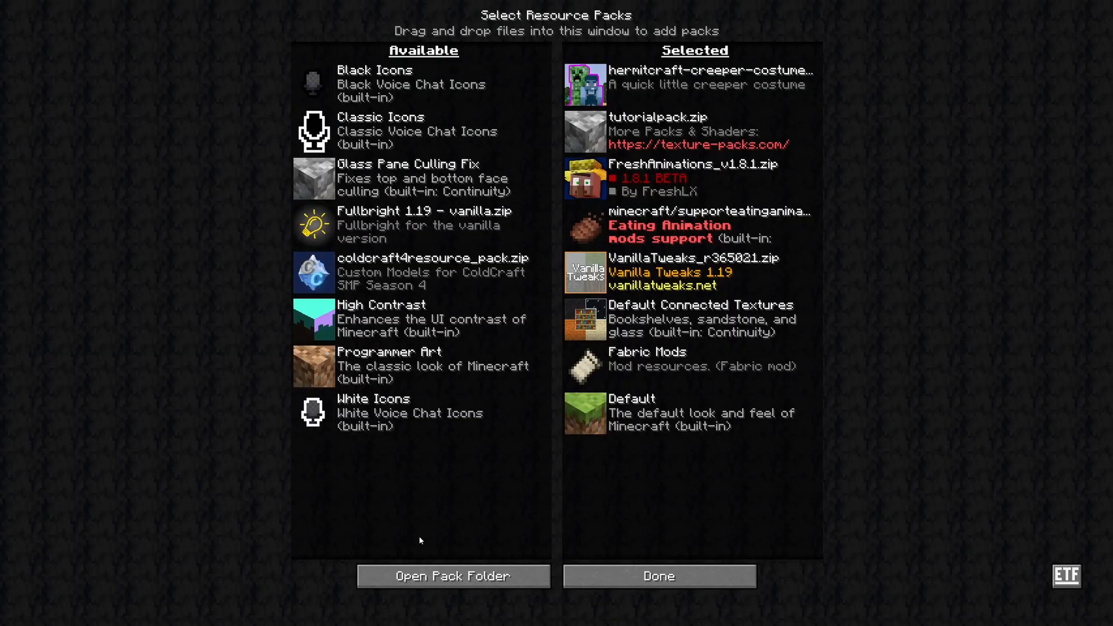
{"action": "left_click", "coordinate": [428, 573]}
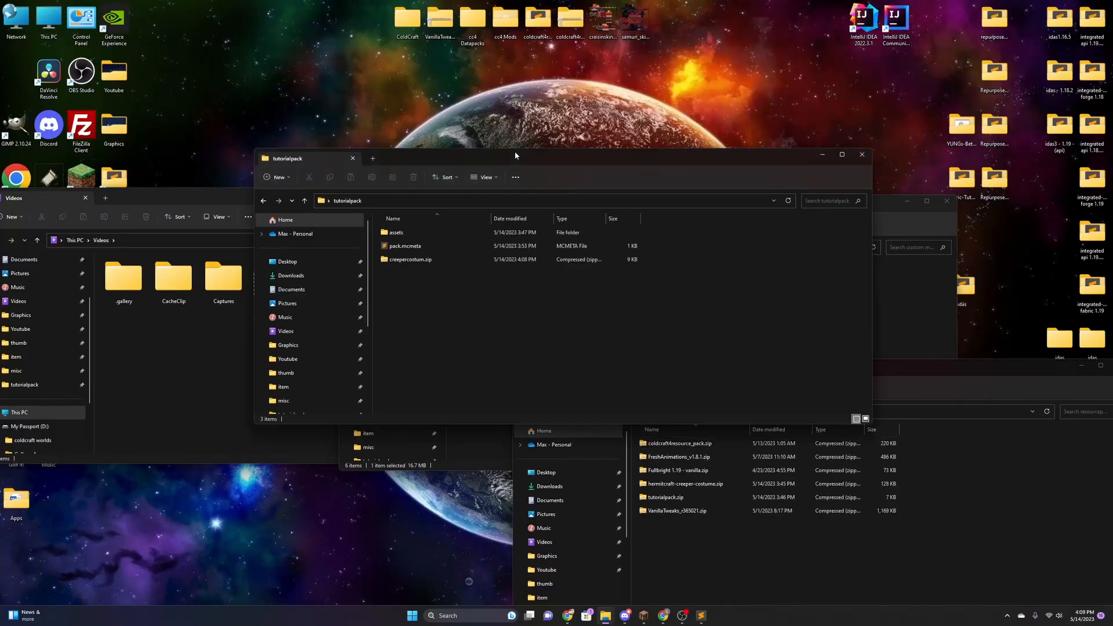
{"action": "left_click_drag", "start_coordinate": [418, 260], "coordinate": [722, 574]}
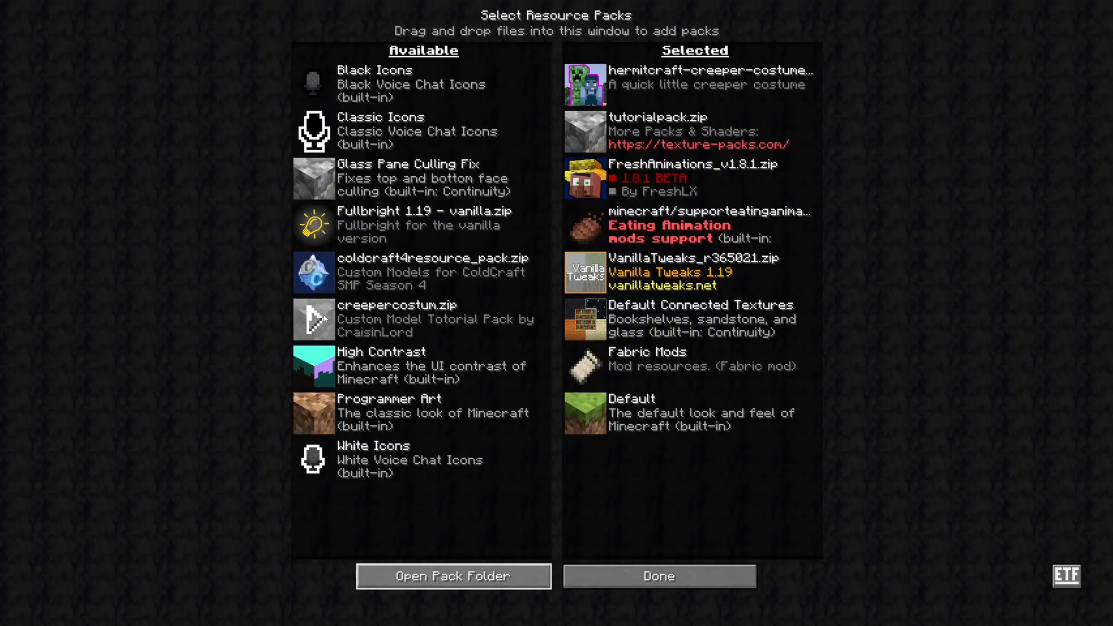
Step: Enable creepercostum.zip, disable the hermitcraft-creeper-costume and tutorialpack.zip packs, apply the selection and return to the game
{"action": "left_click", "coordinate": [313, 320]}
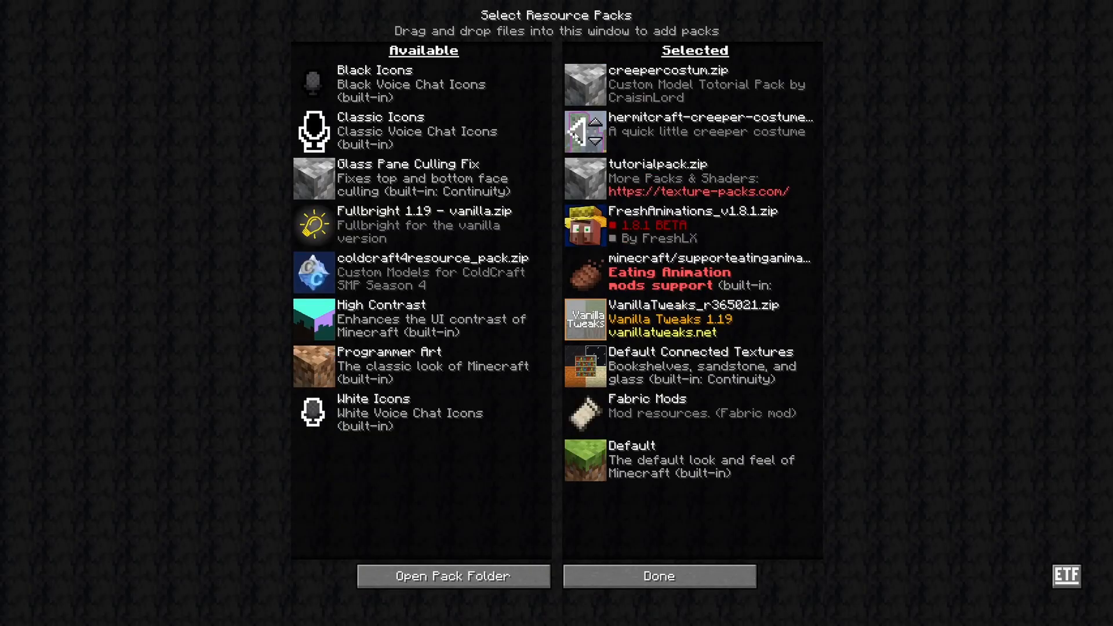
{"action": "left_click", "coordinate": [577, 133]}
{"action": "left_click", "coordinate": [577, 132]}
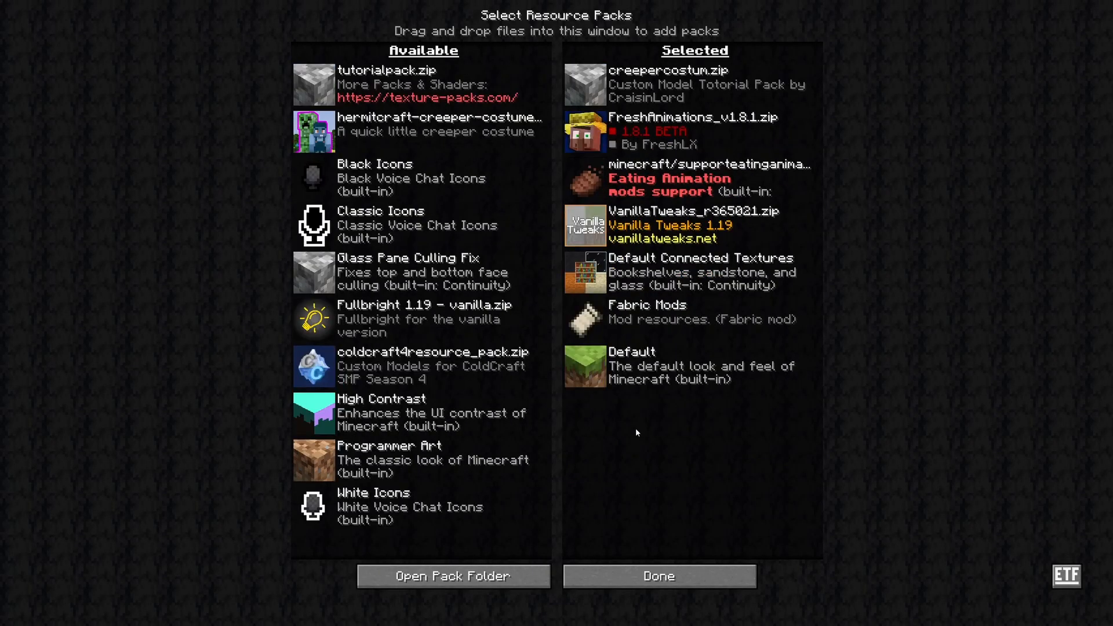
{"action": "left_click", "coordinate": [625, 570]}
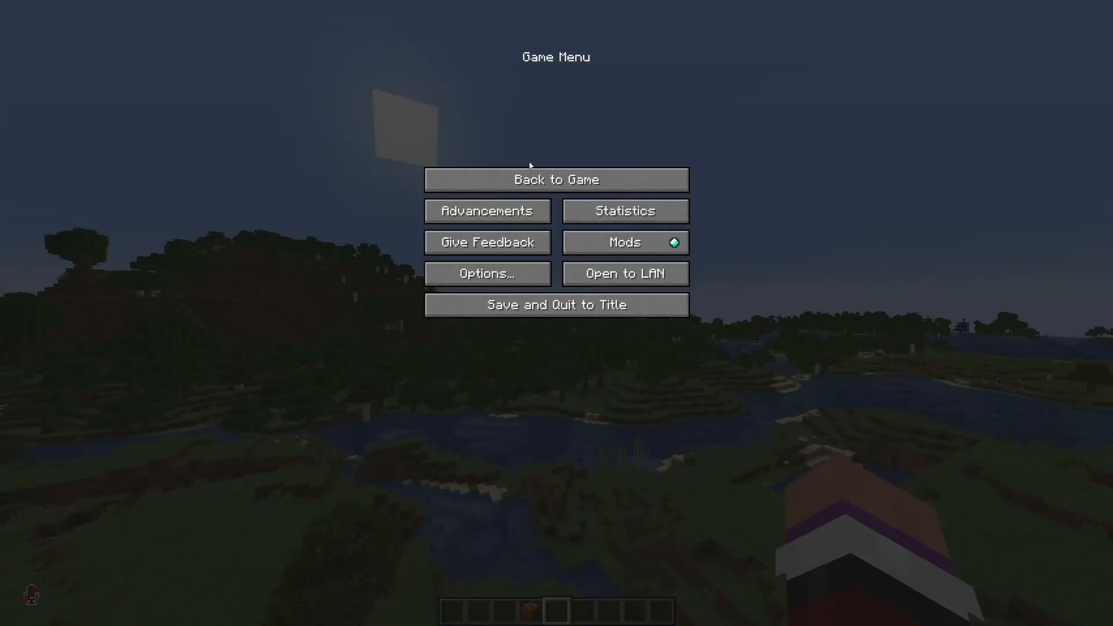
{"action": "left_click", "coordinate": [531, 174]}
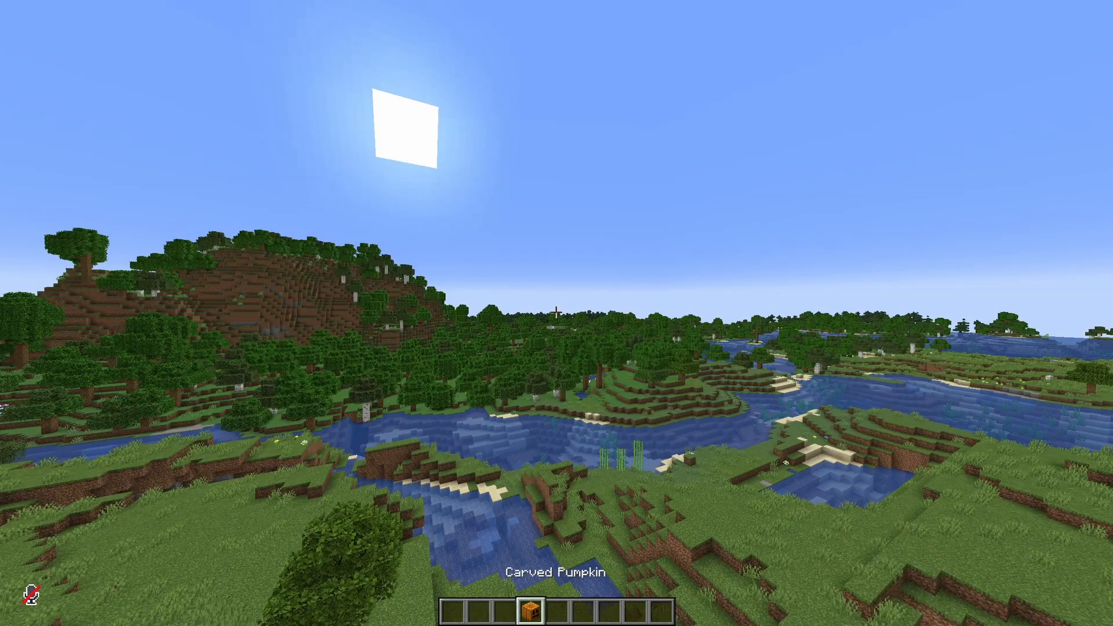
Step: Run the trigger command that sets CustomModelData to 2 on the held Carved Pumpkin
{"action": "key", "text": "slash"}
{"action": "type", "text": "ri"}
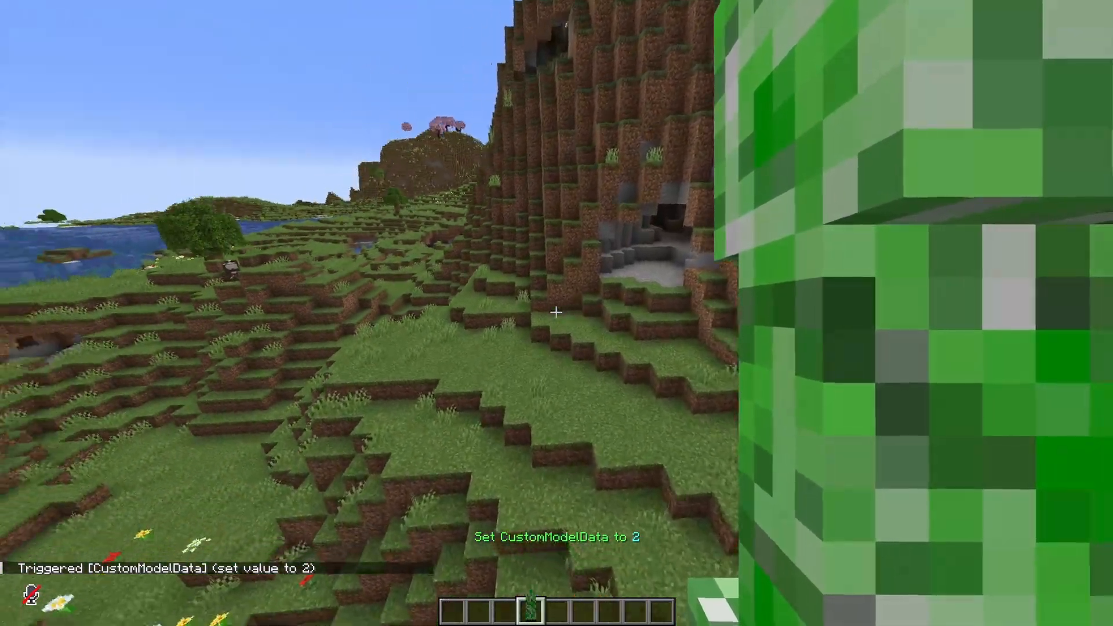
Step: Move the creeper costume pumpkin from the first hotbar slot to the helmet slot in the survival inventory
{"action": "key", "text": "w"}
{"action": "right_click", "coordinate": [557, 312]}
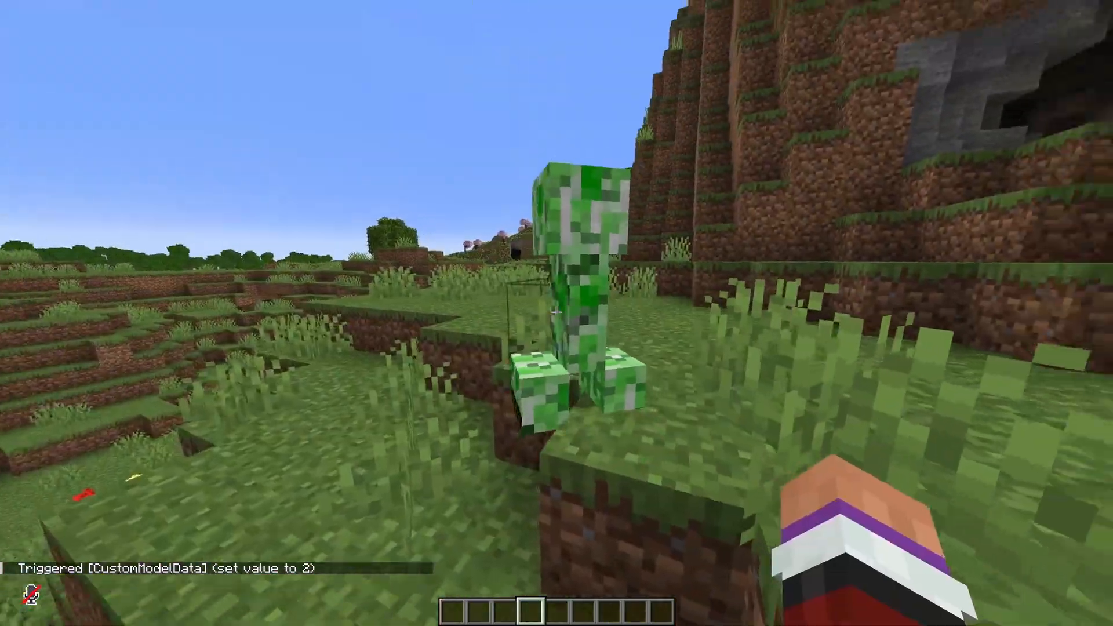
{"action": "key", "text": "e"}
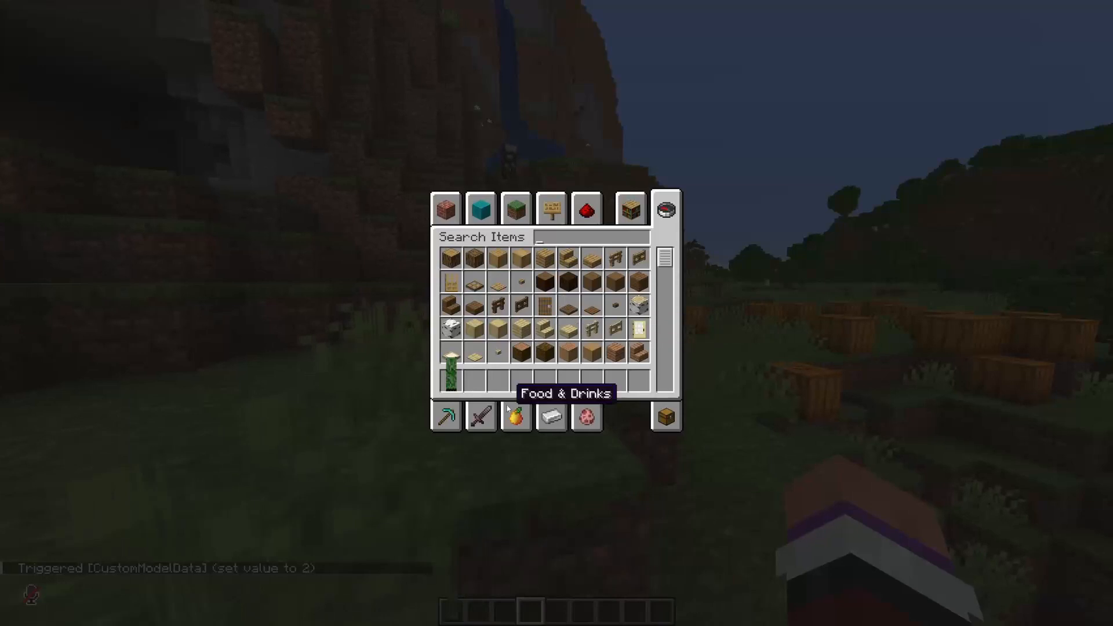
{"action": "left_click", "coordinate": [666, 416]}
{"action": "left_click", "coordinate": [451, 379]}
{"action": "left_click", "coordinate": [510, 242]}
{"action": "key", "text": "e"}
Step: Switch to the front-facing third-person view and move around to examine the worn creeper costume
{"action": "key", "text": "F5"}
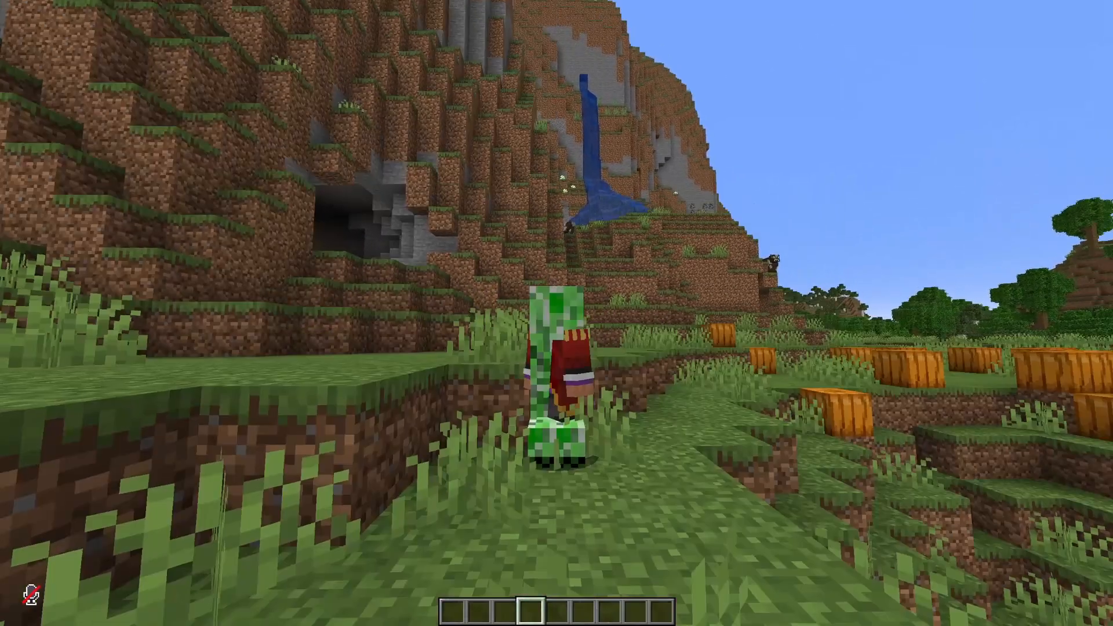
{"action": "key", "text": "F5"}
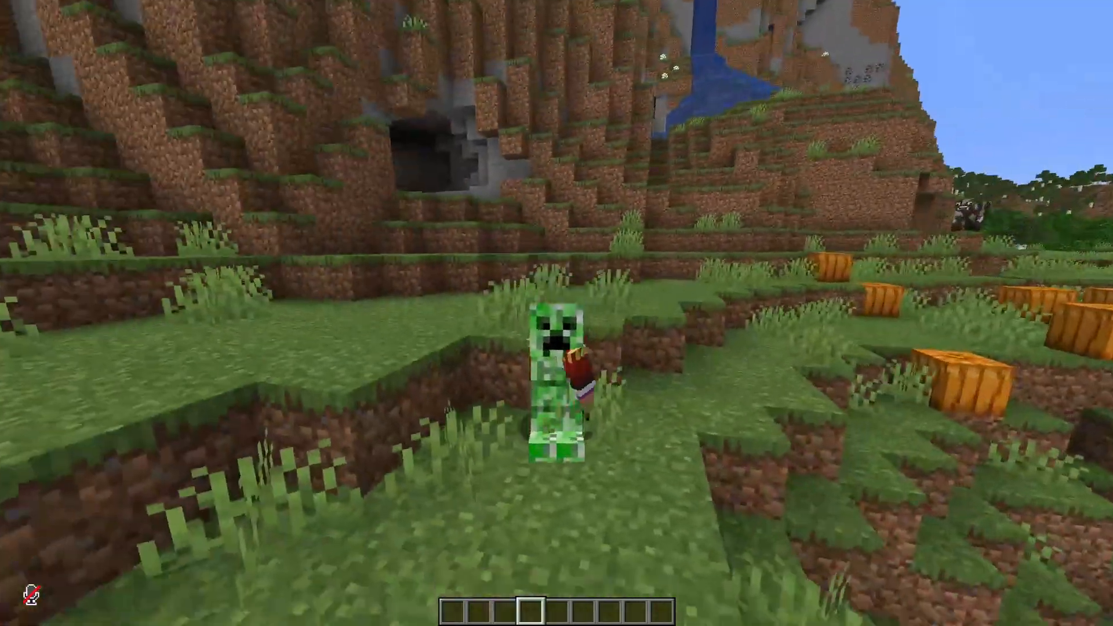
{"action": "key", "text": "w"}
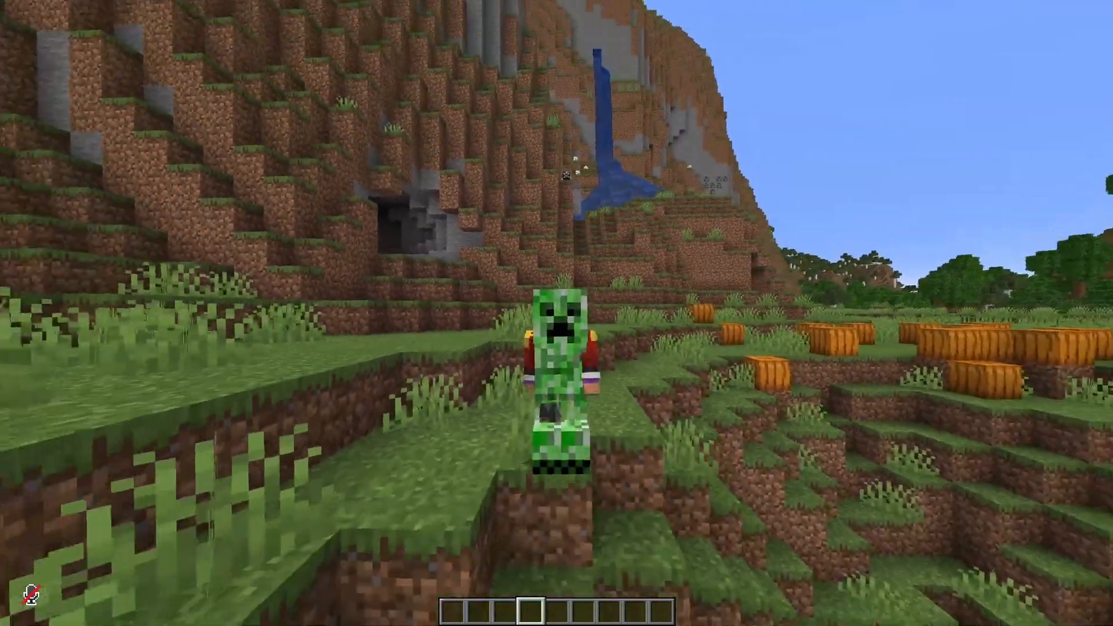
{"action": "key", "text": "w"}
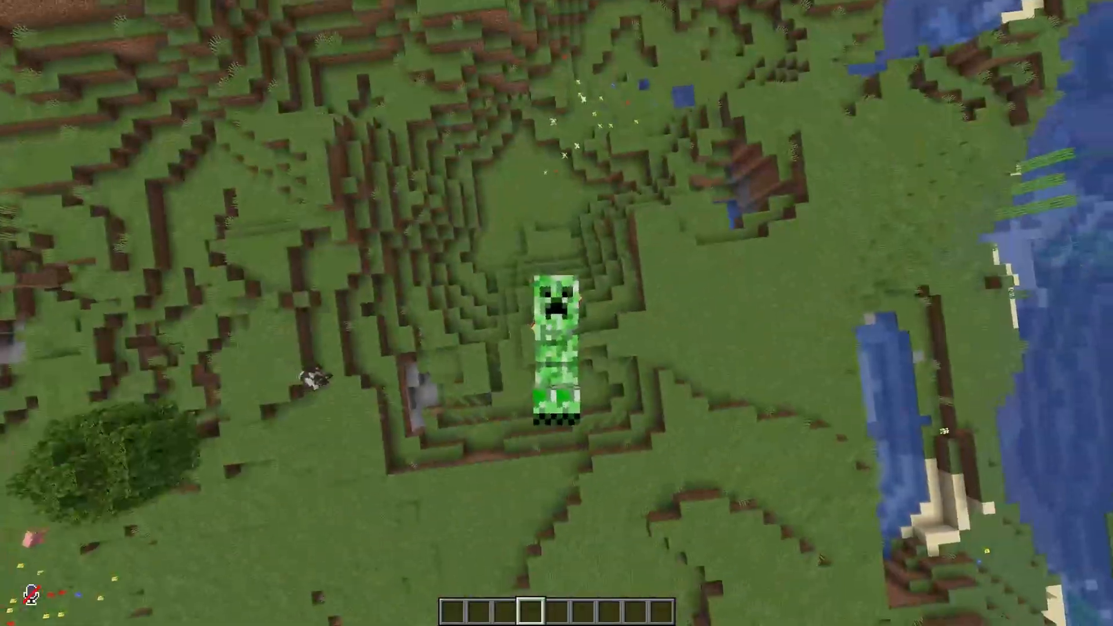
Step: Enable Freecam and fly around the character to inspect how the creeper costume sits from several angles
{"action": "key", "text": "F4"}
{"action": "key", "text": "s"}
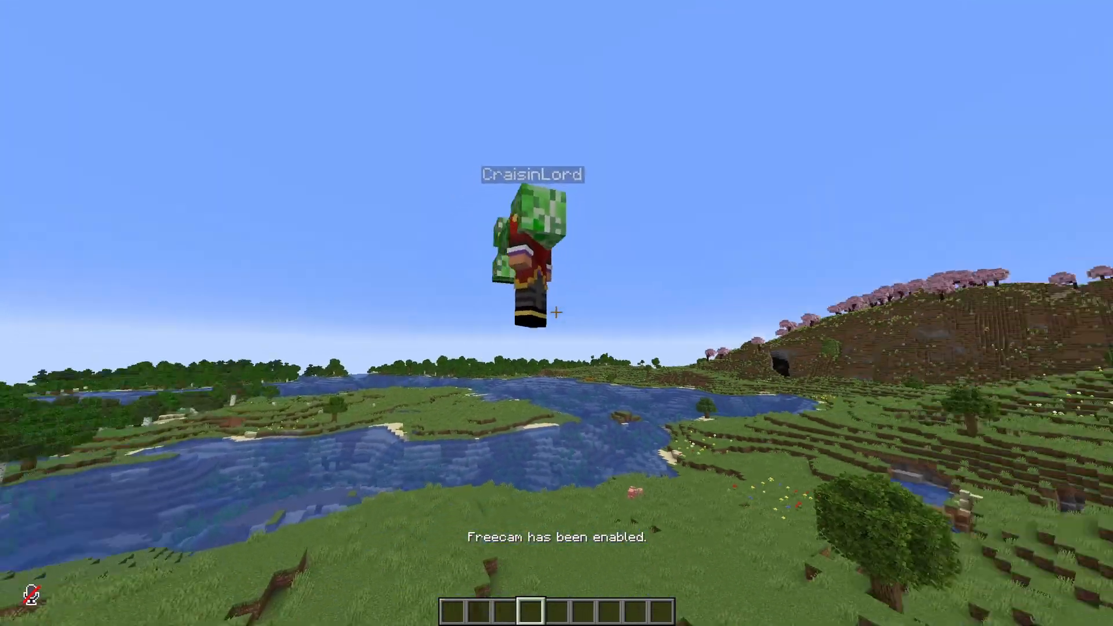
{"action": "key", "text": "space"}
{"action": "key", "text": "w"}
{"action": "key", "text": "s"}
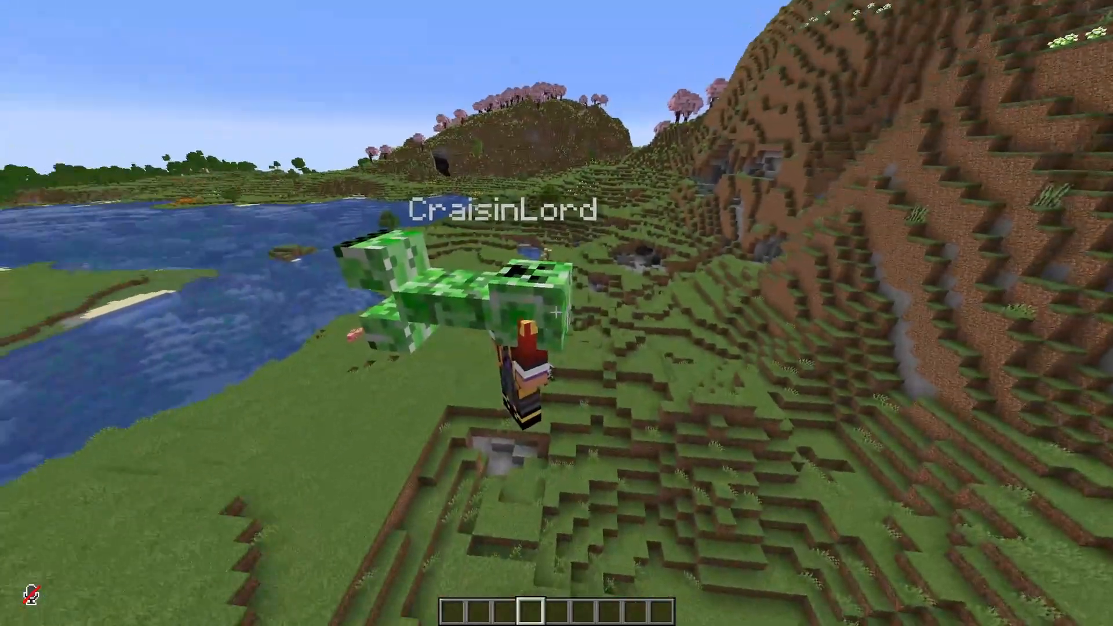
{"action": "key", "text": "w"}
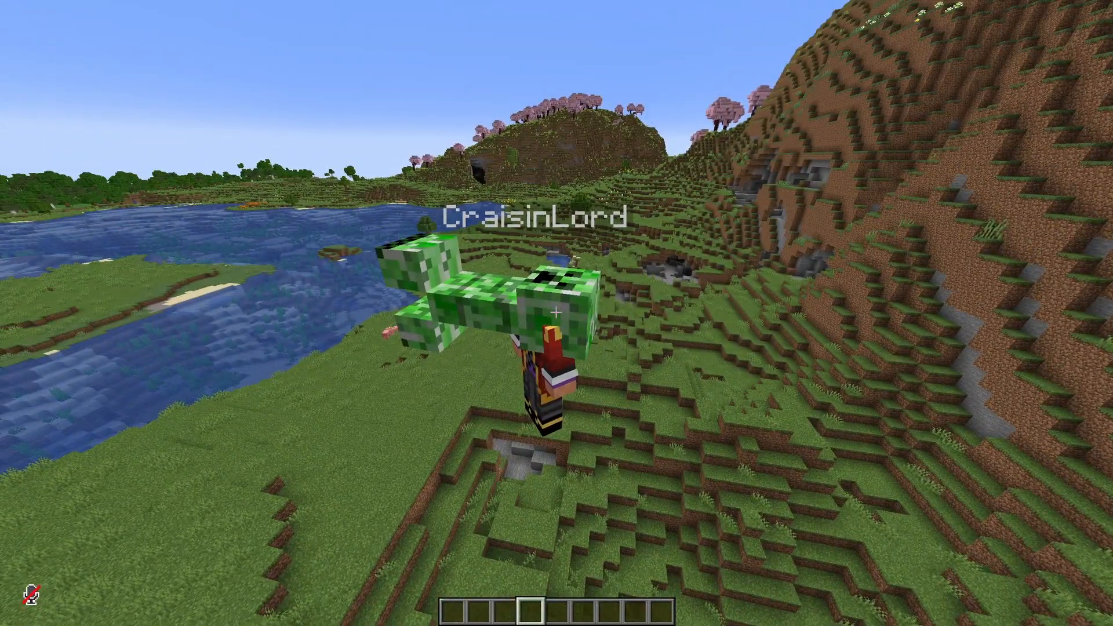
{"action": "key", "text": "a"}
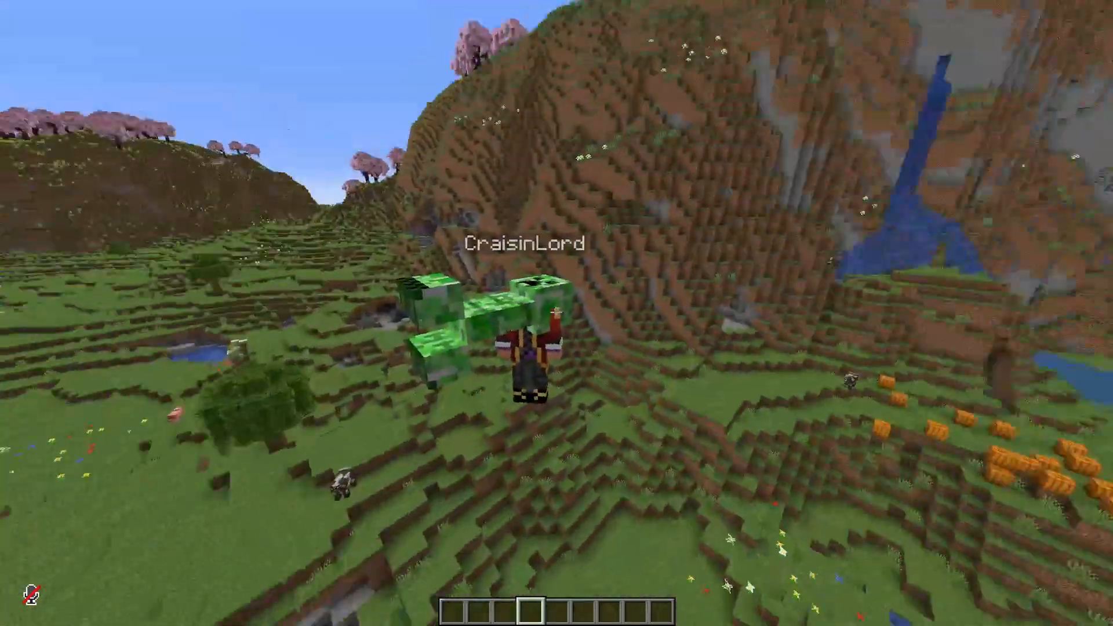
{"action": "key", "text": "shift"}
{"action": "key", "text": "w"}
{"action": "key", "text": "s"}
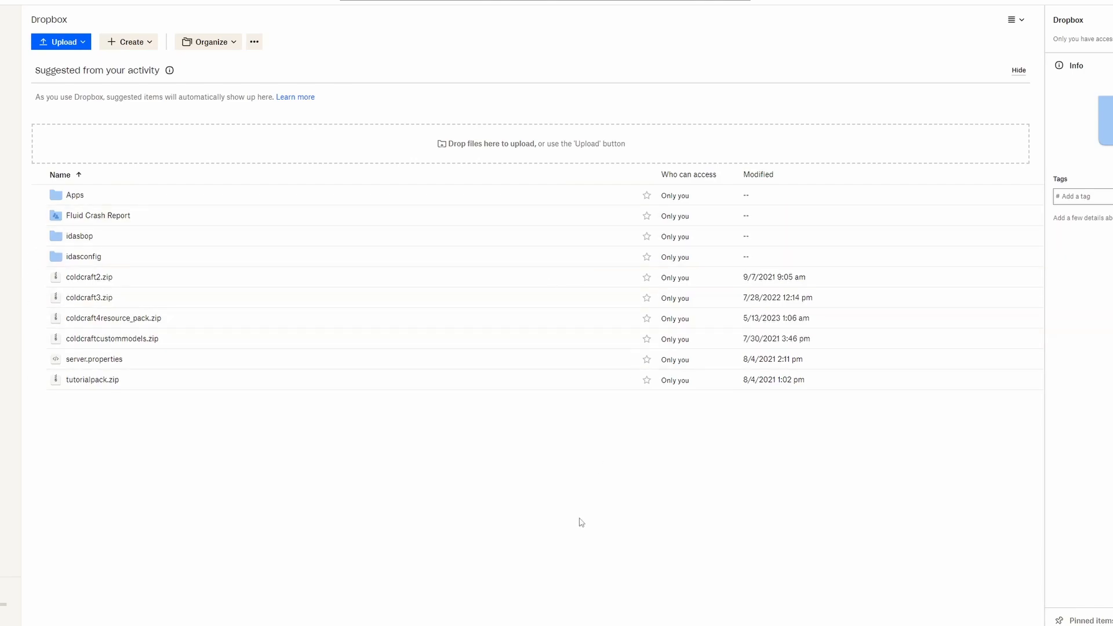
{"action": "mouse_move", "coordinate": [614, 625]}
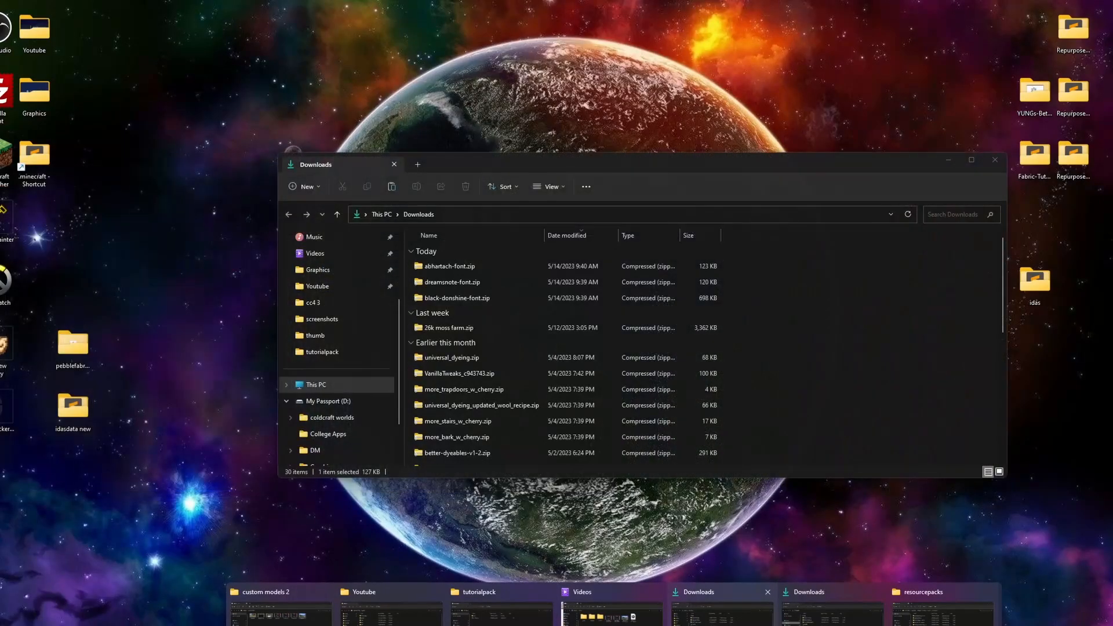
{"action": "left_click", "coordinate": [713, 614]}
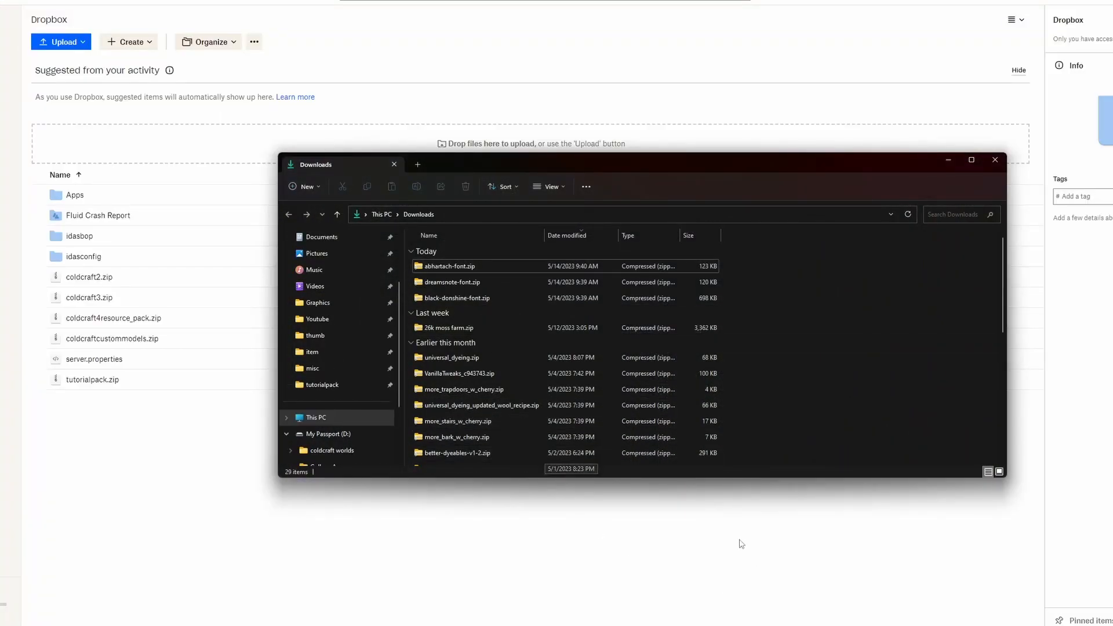
{"action": "left_click", "coordinate": [994, 160]}
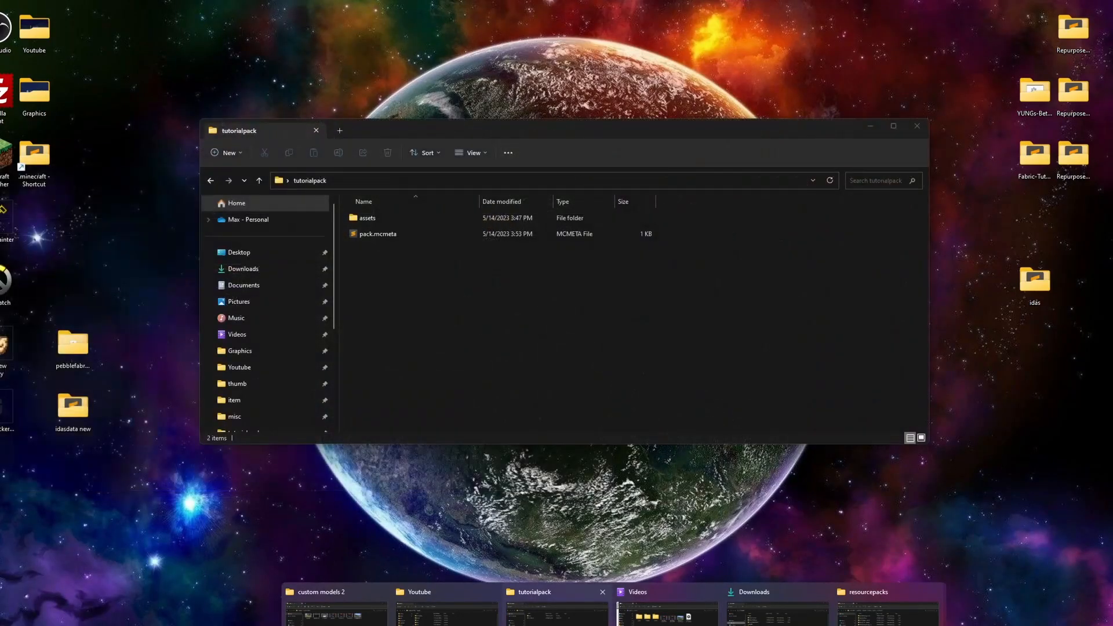
Step: Upload creepercostum.zip from the resourcepacks folder to Dropbox and create a share link for it
{"action": "mouse_move", "coordinate": [327, 617]}
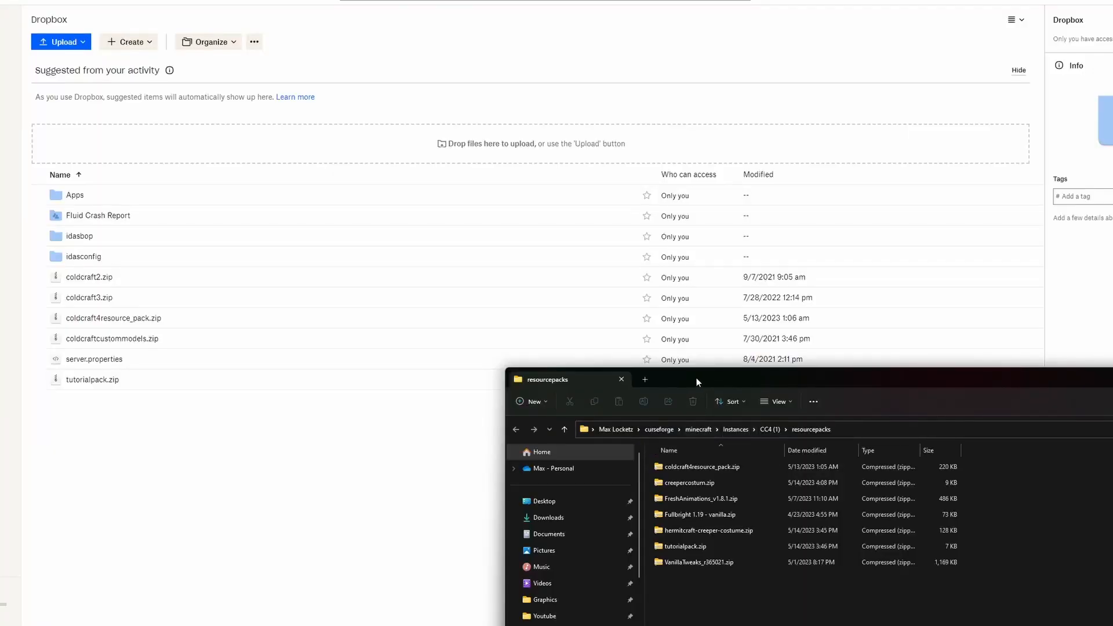
{"action": "left_click_drag", "start_coordinate": [697, 378], "coordinate": [748, 288]}
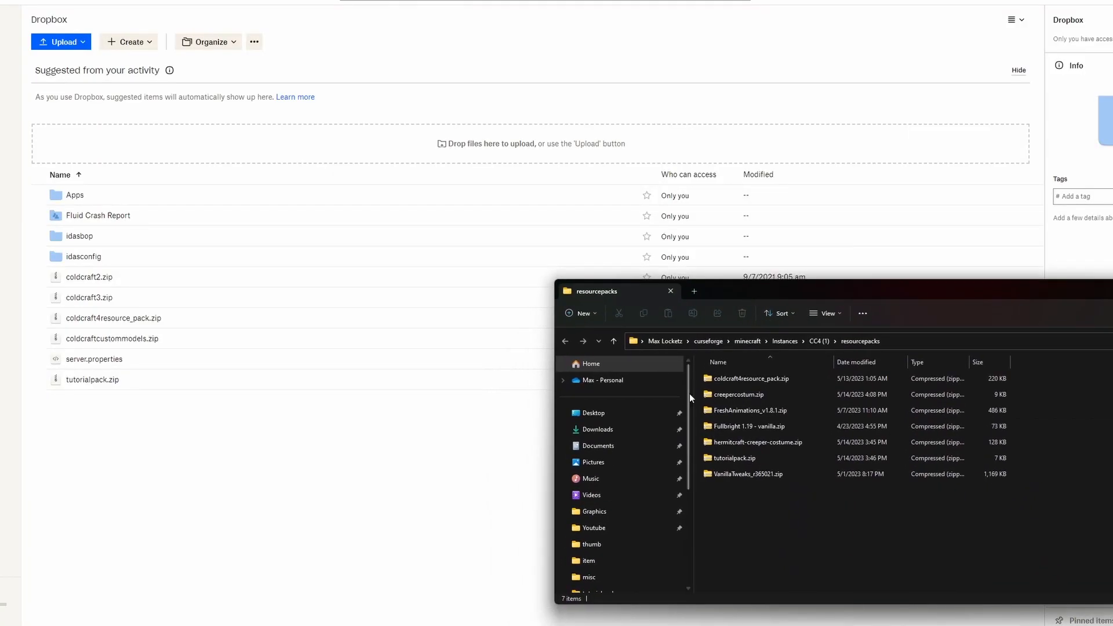
{"action": "left_click", "coordinate": [795, 394]}
{"action": "left_click_drag", "start_coordinate": [795, 395], "coordinate": [371, 429]}
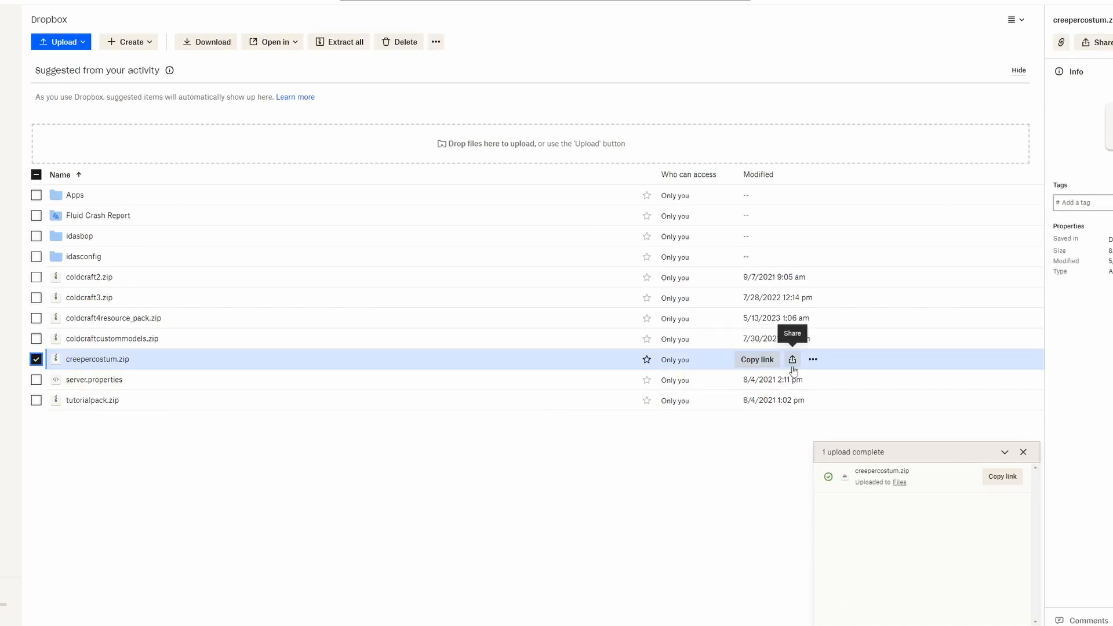
{"action": "left_click", "coordinate": [792, 361]}
{"action": "left_click", "coordinate": [459, 186]}
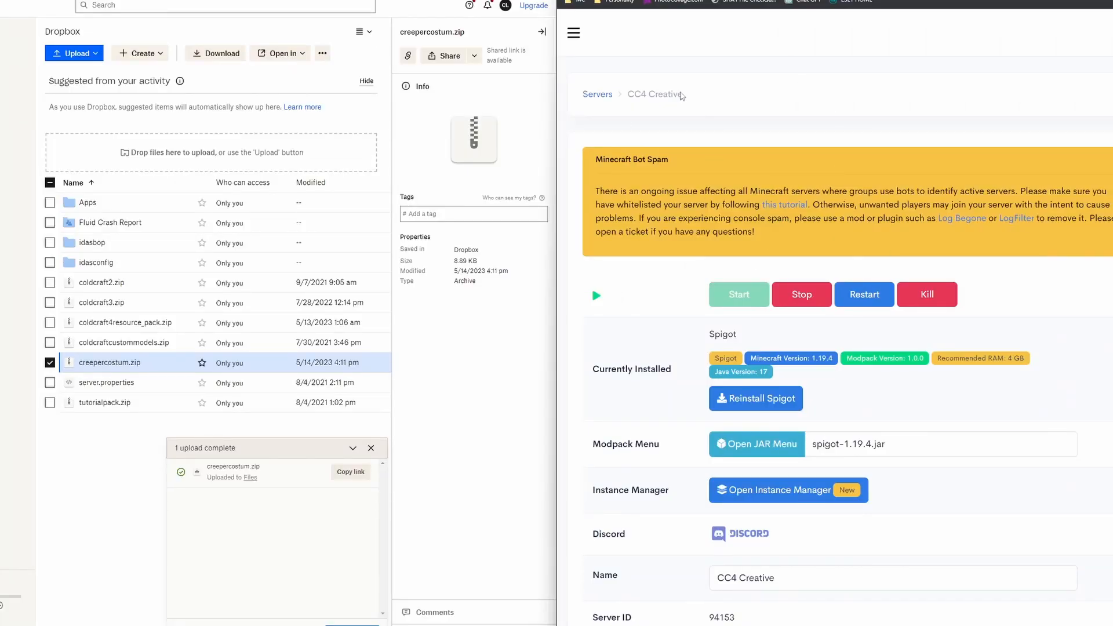
{"action": "left_click", "coordinate": [574, 34]}
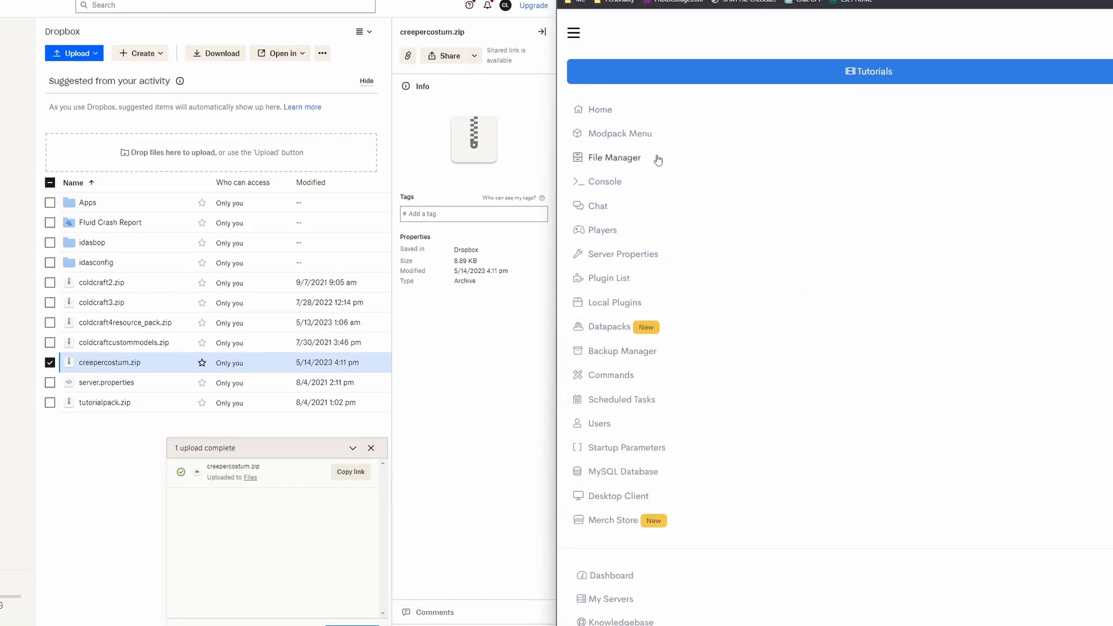
{"action": "left_click", "coordinate": [607, 164]}
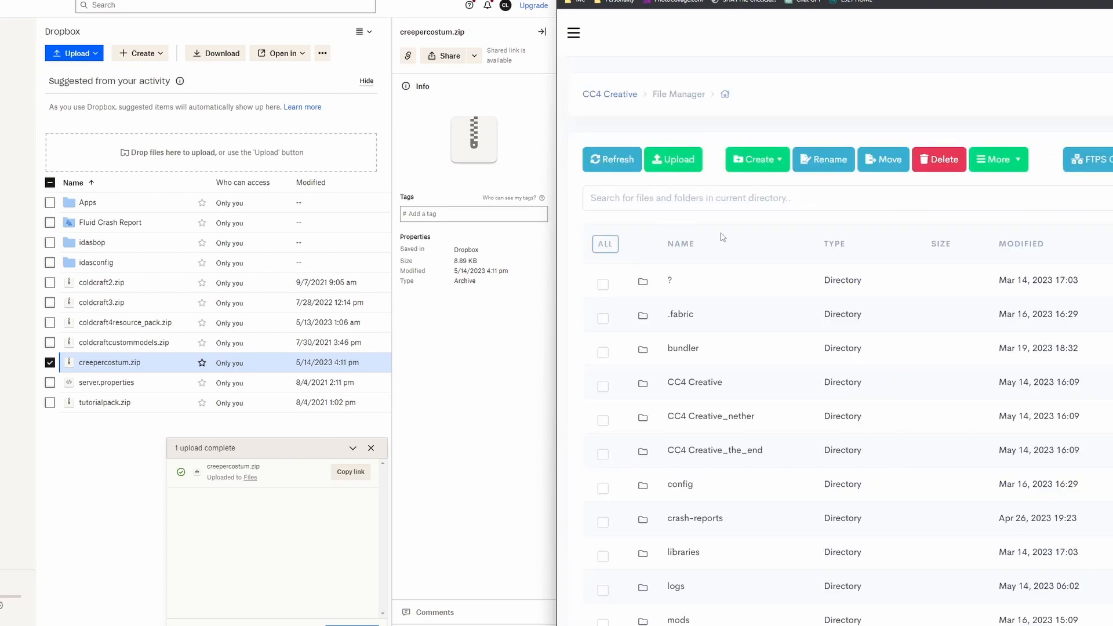
{"action": "scroll", "coordinate": [812, 278], "scroll_direction": "down", "scroll_amount": 5}
{"action": "scroll", "coordinate": [915, 278], "scroll_direction": "down", "scroll_amount": 5}
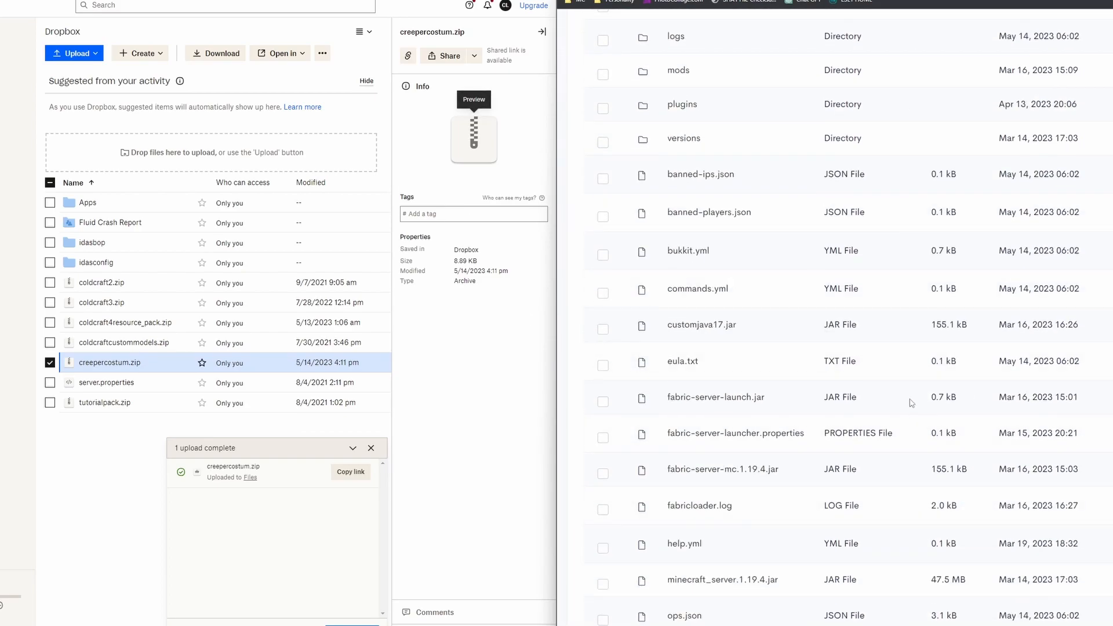
{"action": "scroll", "coordinate": [911, 400], "scroll_direction": "down", "scroll_amount": 5}
{"action": "left_click", "coordinate": [731, 426]}
{"action": "left_click", "coordinate": [1041, 42]}
{"action": "scroll", "coordinate": [792, 374], "scroll_direction": "up", "scroll_amount": 10}
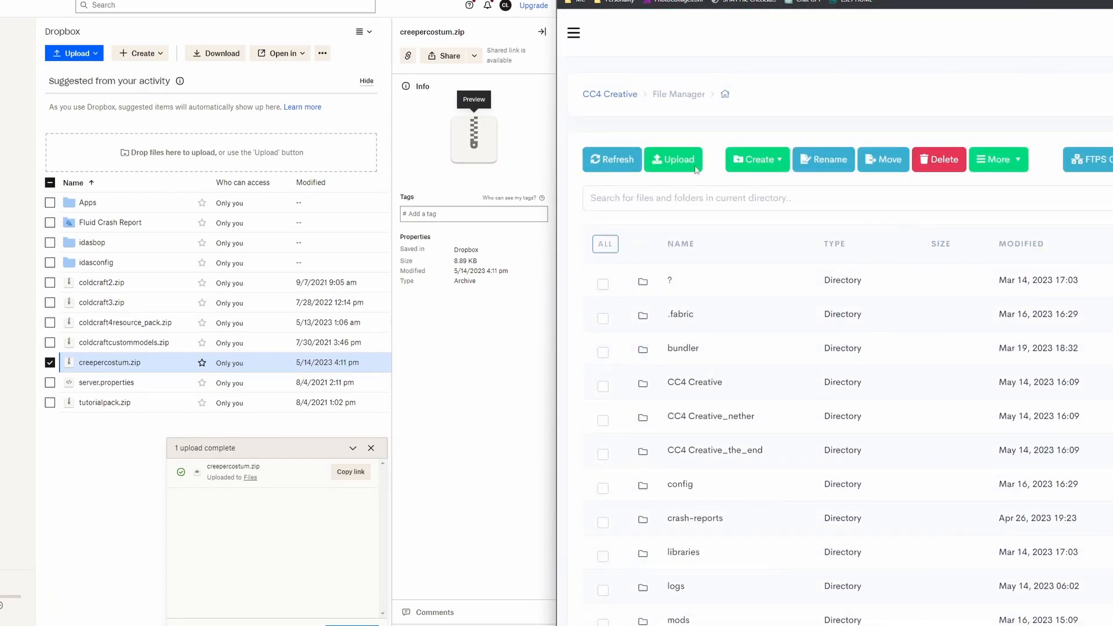
Step: Open server.properties for editing from the CC4 Creative server's file manager
{"action": "left_click", "coordinate": [574, 33]}
{"action": "left_click", "coordinate": [609, 155]}
{"action": "scroll", "coordinate": [825, 437], "scroll_direction": "down", "scroll_amount": 15}
{"action": "left_click", "coordinate": [701, 378]}
{"action": "left_click", "coordinate": [962, 87]}
{"action": "scroll", "coordinate": [870, 335], "scroll_direction": "down", "scroll_amount": 5}
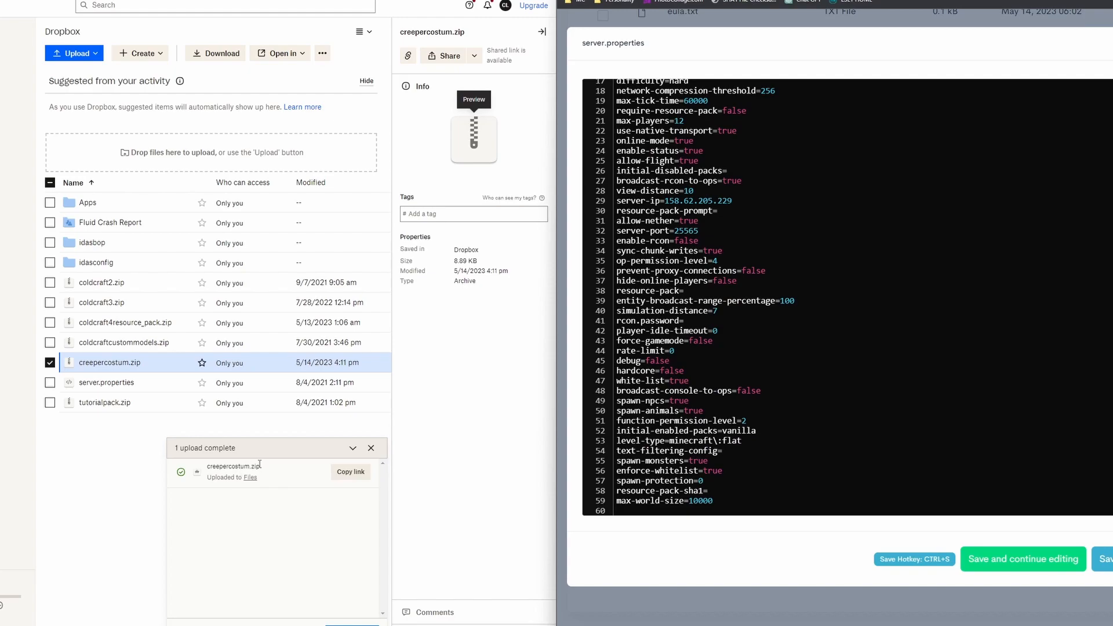
Step: Search server.properties for "resour" and set require-resource-pack to true
{"action": "left_click", "coordinate": [697, 384]}
{"action": "key", "text": "ctrl+f"}
{"action": "type", "text": "re"}
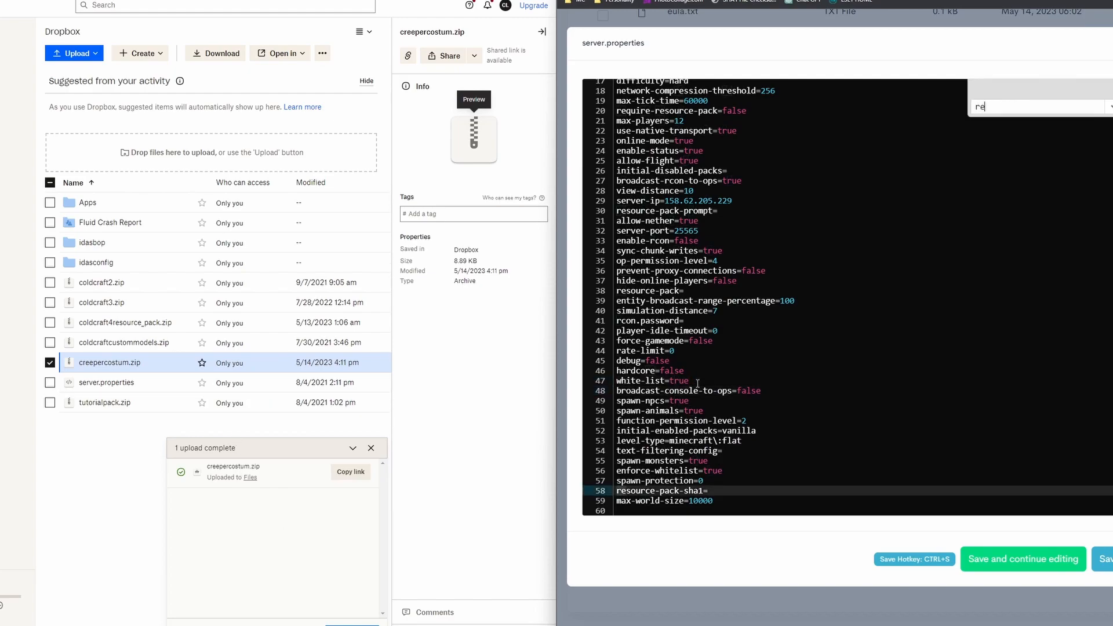
{"action": "type", "text": "sour"}
{"action": "left_click", "coordinate": [742, 273]}
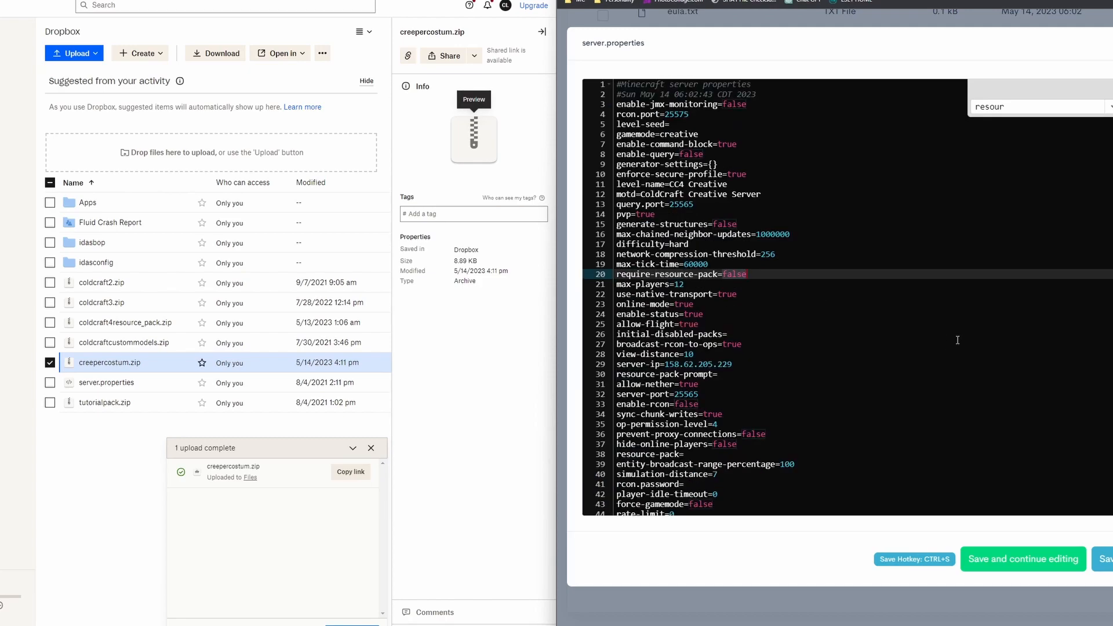
{"action": "type", "text": "true"}
Step: Copy the Dropbox share link of creepercostum.zip and enter it as the resource-pack value with the ending dl=1
{"action": "scroll", "coordinate": [812, 319], "scroll_direction": "down", "scroll_amount": 3}
{"action": "left_click", "coordinate": [731, 281]}
{"action": "left_click", "coordinate": [677, 292]}
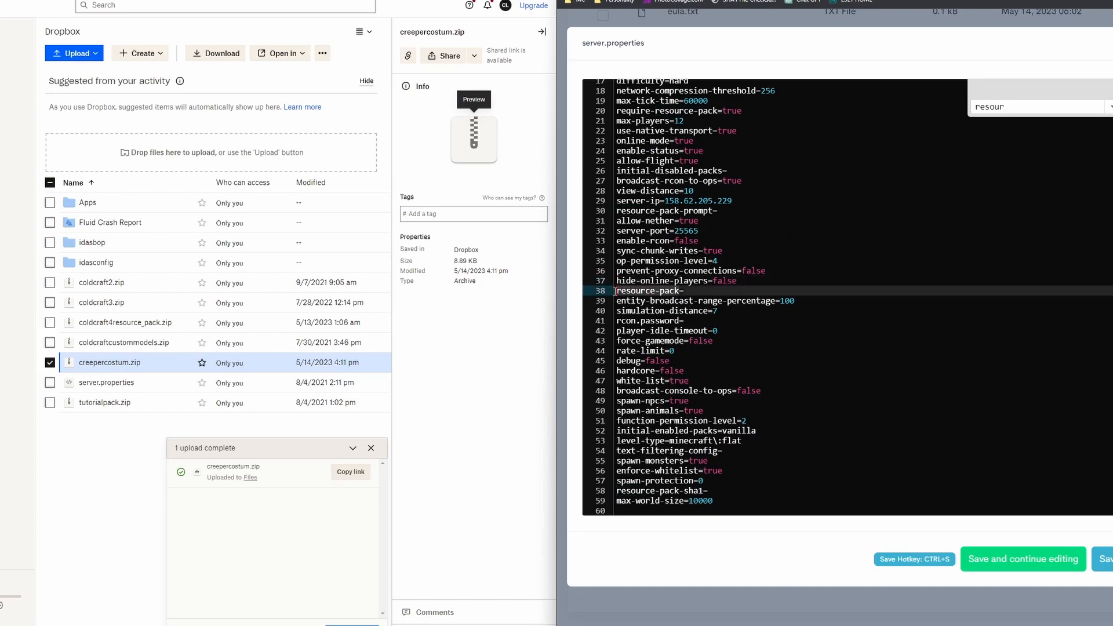
{"action": "left_click", "coordinate": [688, 296]}
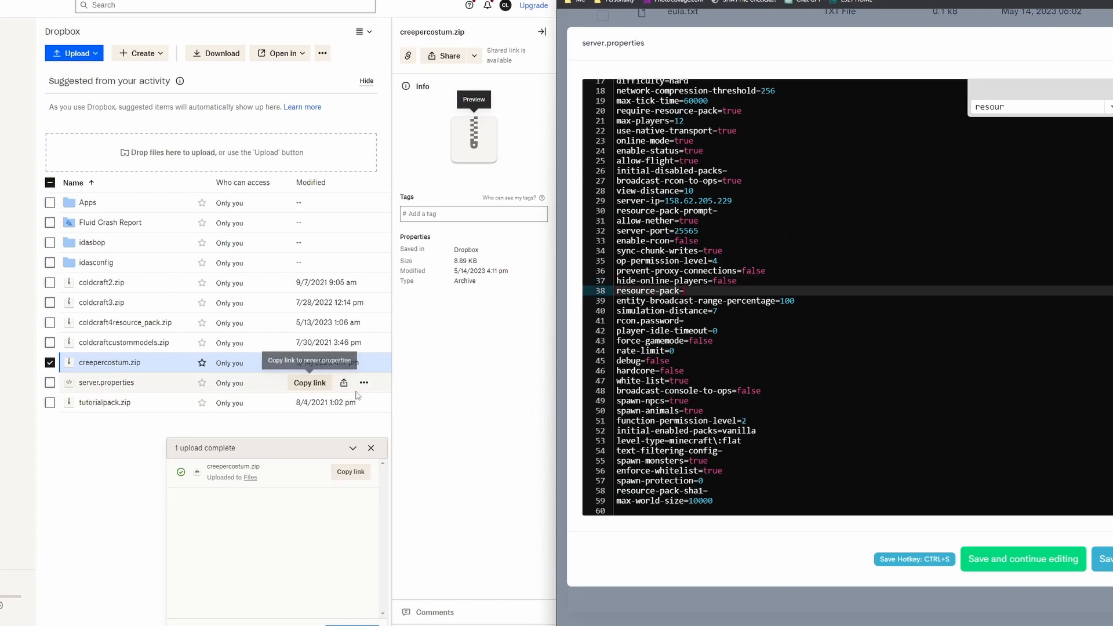
{"action": "left_click", "coordinate": [343, 364]}
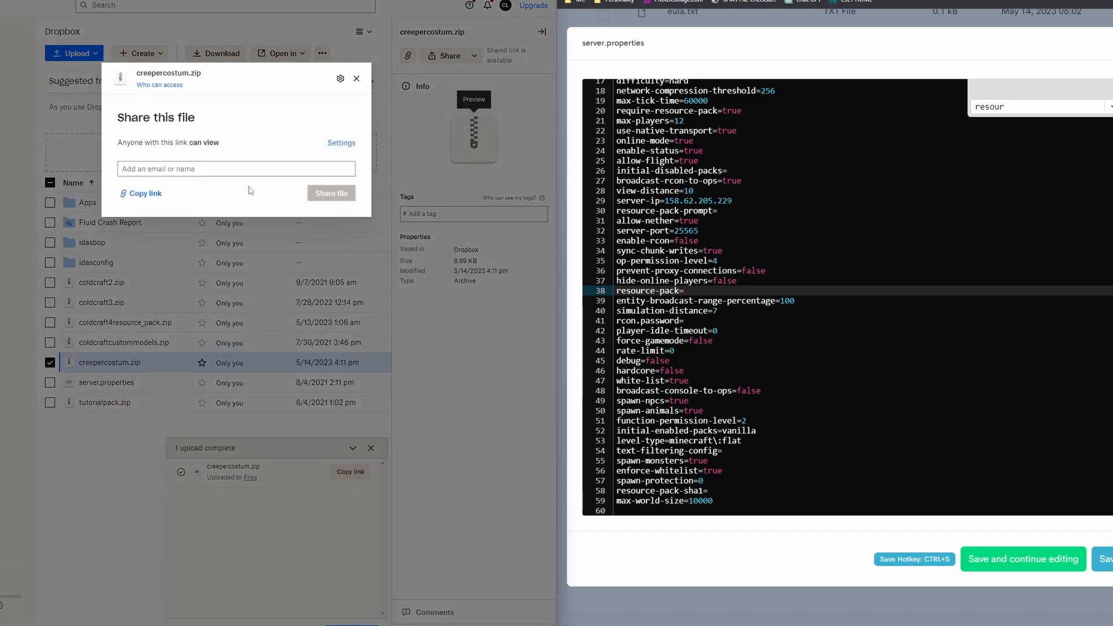
{"action": "left_click", "coordinate": [152, 198]}
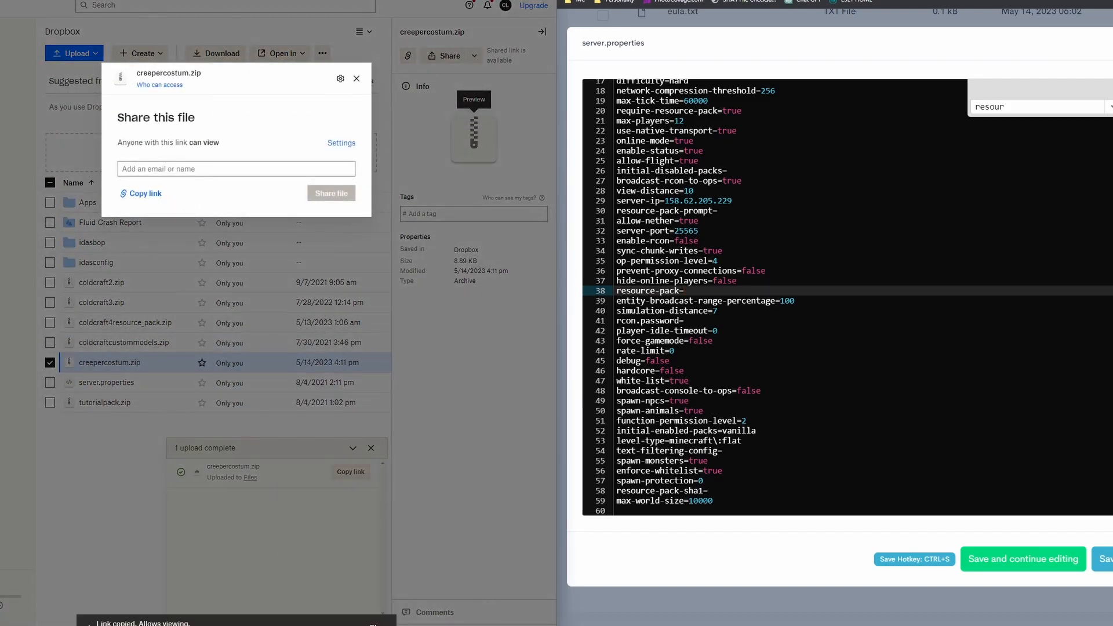
{"action": "left_click", "coordinate": [790, 293]}
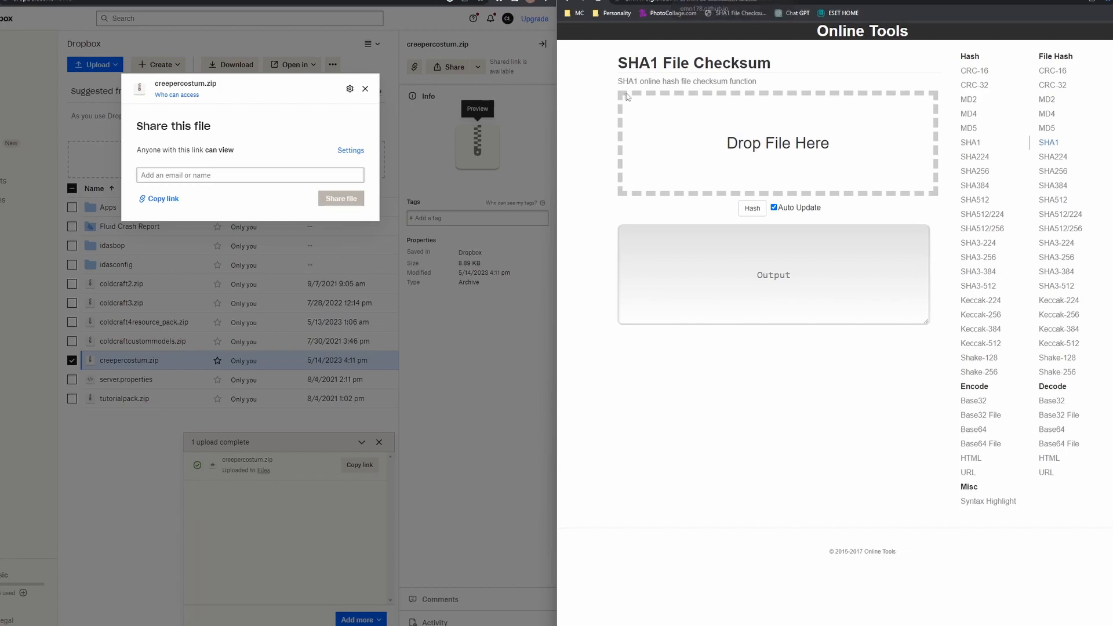
{"action": "left_click_drag", "start_coordinate": [619, 67], "coordinate": [678, 65]}
{"action": "left_click", "coordinate": [679, 65]}
{"action": "left_click_drag", "start_coordinate": [791, 63], "coordinate": [477, 67]}
{"action": "left_click_drag", "start_coordinate": [665, 60], "coordinate": [657, 59]}
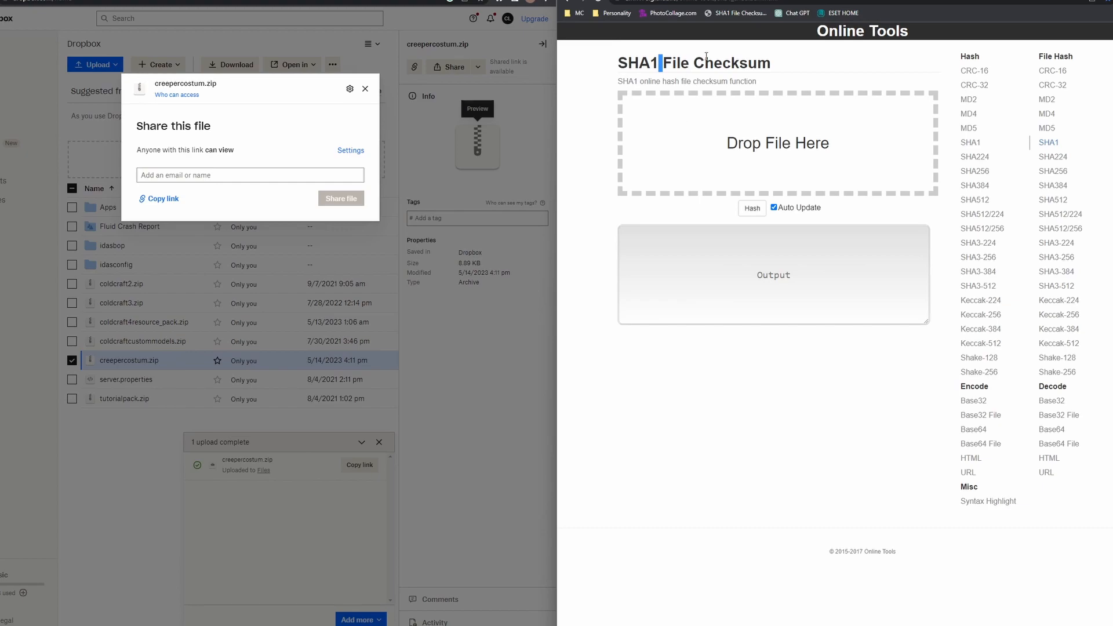
Step: Generate the checksum of creepercostum.zip from the resourcepacks folder on the SHA1 File Checksum page and select the whole hash
{"action": "mouse_move", "coordinate": [610, 625]}
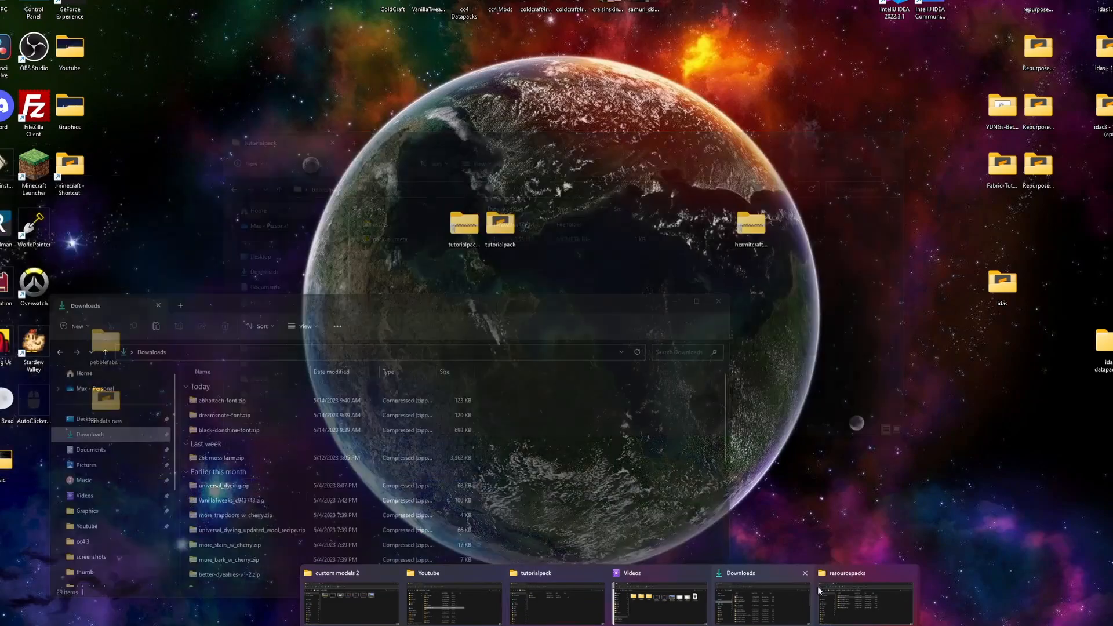
{"action": "left_click", "coordinate": [831, 586]}
{"action": "left_click_drag", "start_coordinate": [751, 385], "coordinate": [785, 167]}
{"action": "left_click", "coordinate": [814, 229]}
{"action": "key", "text": "ctrl+a"}
{"action": "key", "text": "ctrl+c"}
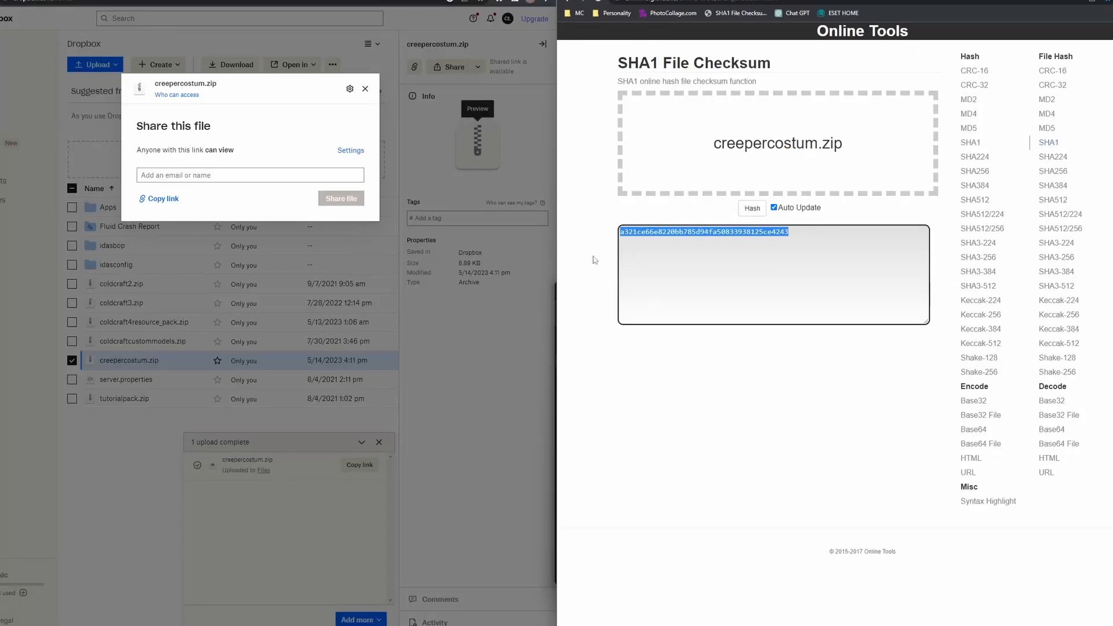
Step: Paste the SHA1 checksum of creepercostum.zip as the resource-pack-sha1 value in server.properties
{"action": "left_click", "coordinate": [628, 0]}
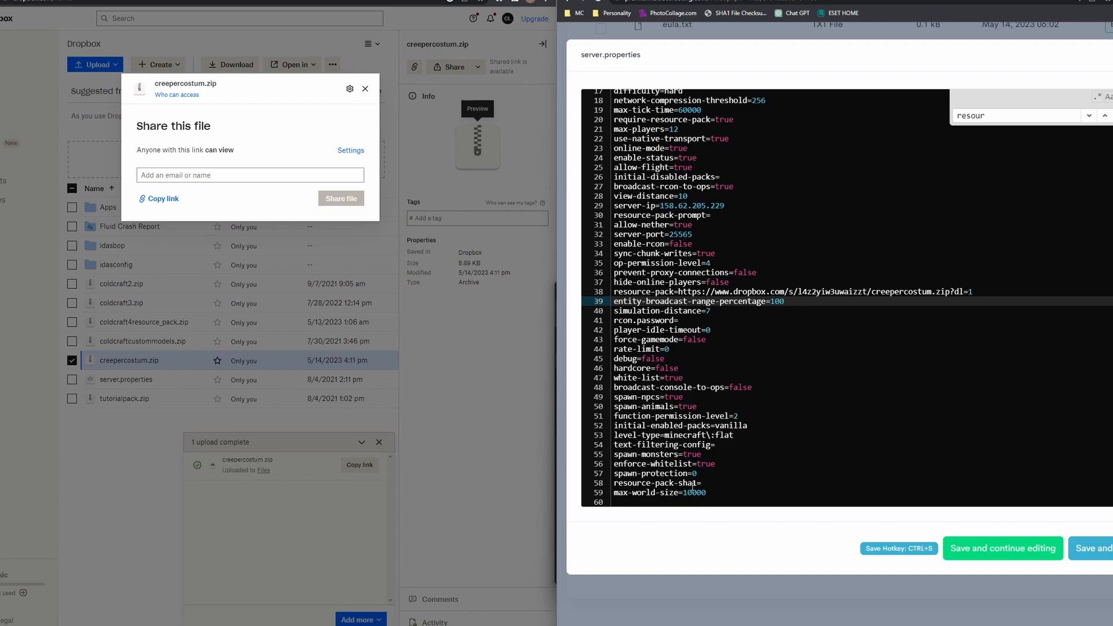
{"action": "left_click", "coordinate": [717, 488]}
{"action": "key", "text": "ctrl+v"}
{"action": "left_click", "coordinate": [677, 473]}
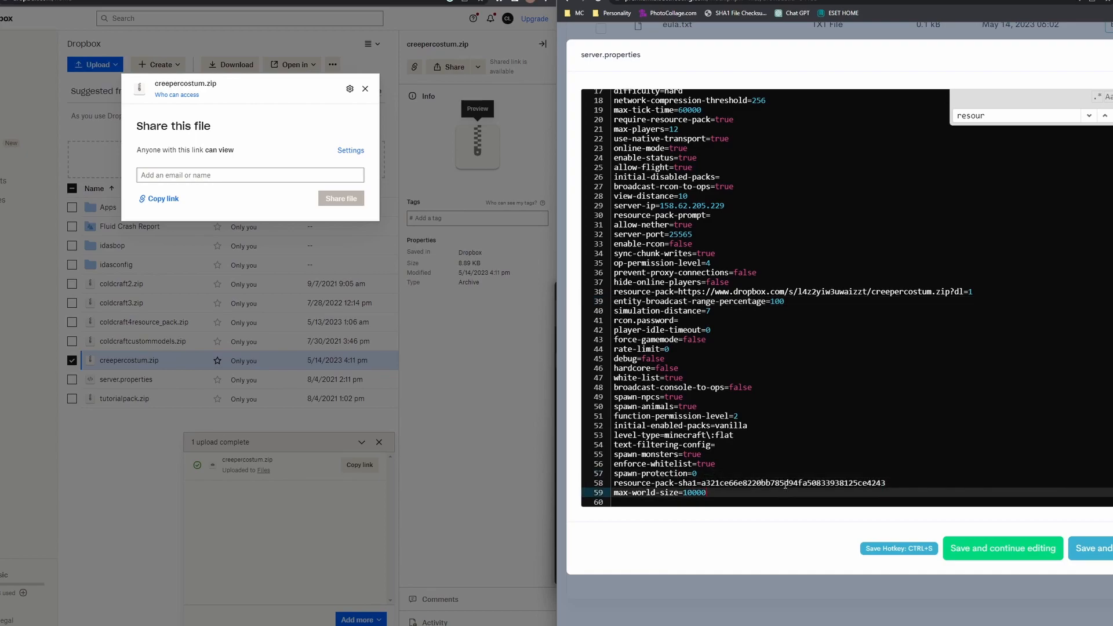
Step: Save the updated server.properties file and open the server panel's navigation menu
{"action": "double_click", "coordinate": [812, 484]}
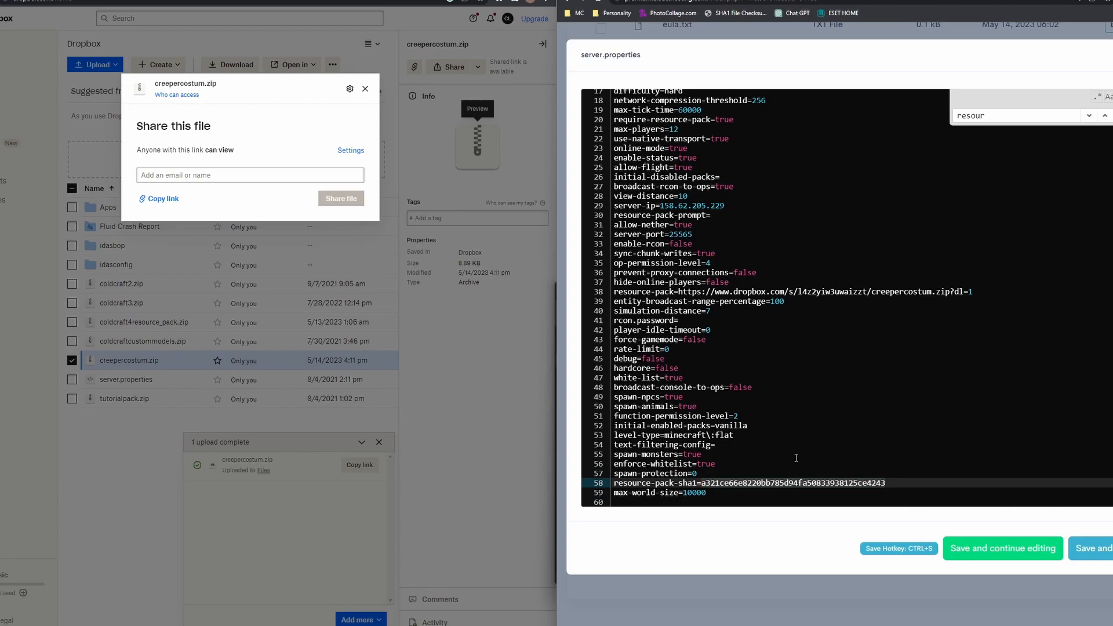
{"action": "key", "text": "ctrl+s"}
{"action": "left_click", "coordinate": [573, 44]}
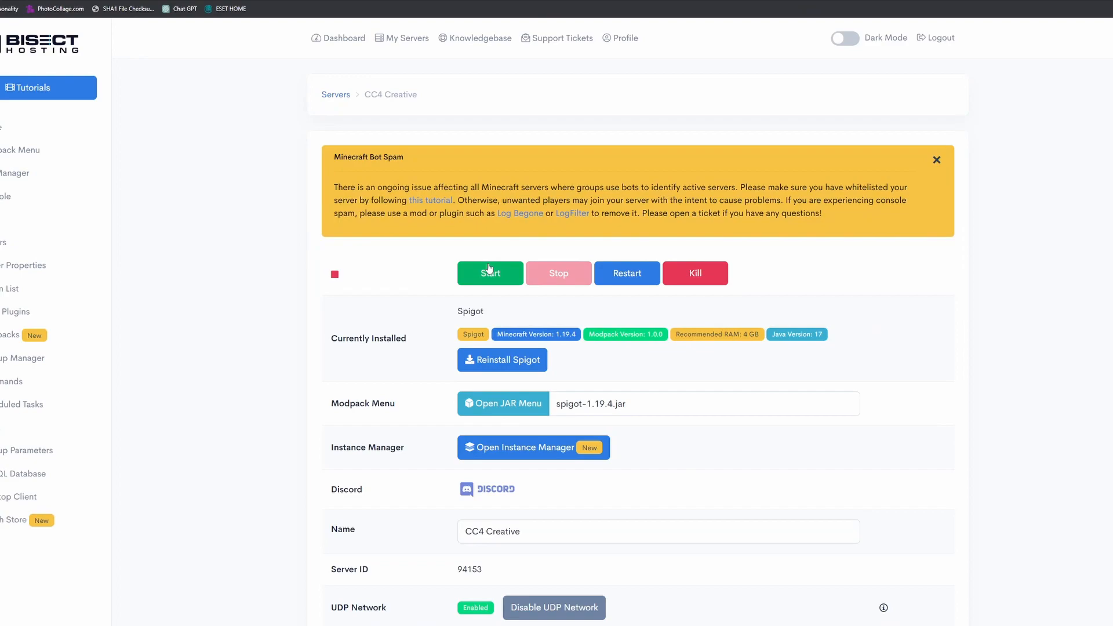
{"action": "left_click", "coordinate": [489, 270]}
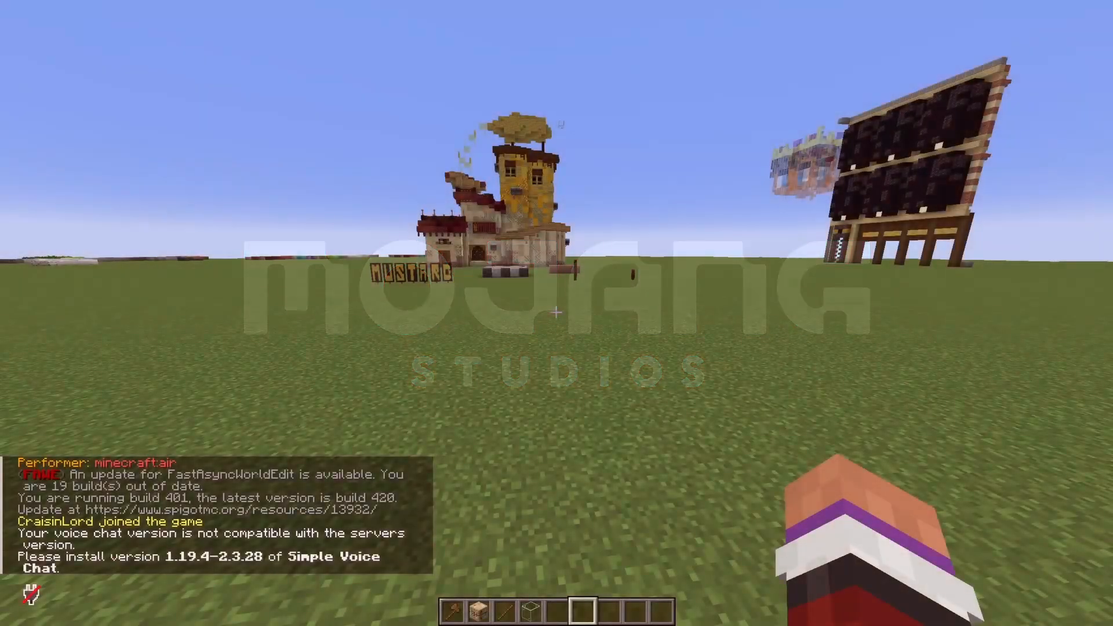
Step: Switch to Minecraft and put a carved pumpkin from the inventory into the fifth hotbar slot, holding it in hand
{"action": "key", "text": "e"}
{"action": "left_click", "coordinate": [515, 243]}
{"action": "left_click", "coordinate": [549, 385]}
{"action": "left_click", "coordinate": [550, 386], "text": "shift"}
{"action": "left_click", "coordinate": [513, 242]}
{"action": "left_click", "coordinate": [543, 387]}
{"action": "key", "text": "e"}
{"action": "scroll", "coordinate": [557, 312], "scroll_direction": "up", "scroll_amount": 1}
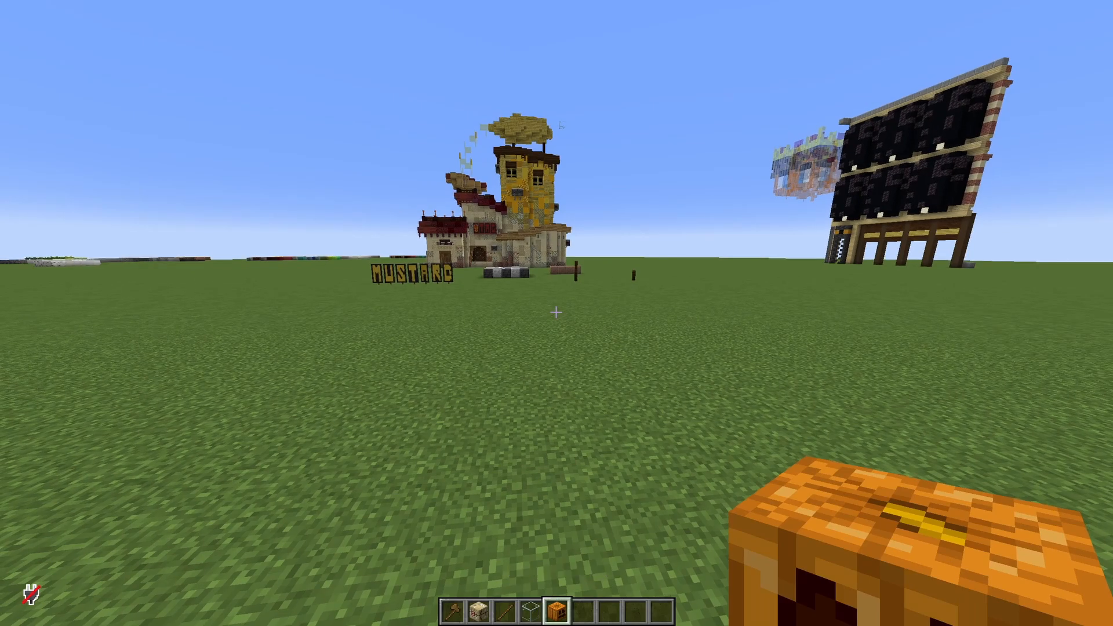
{"action": "key", "text": "w"}
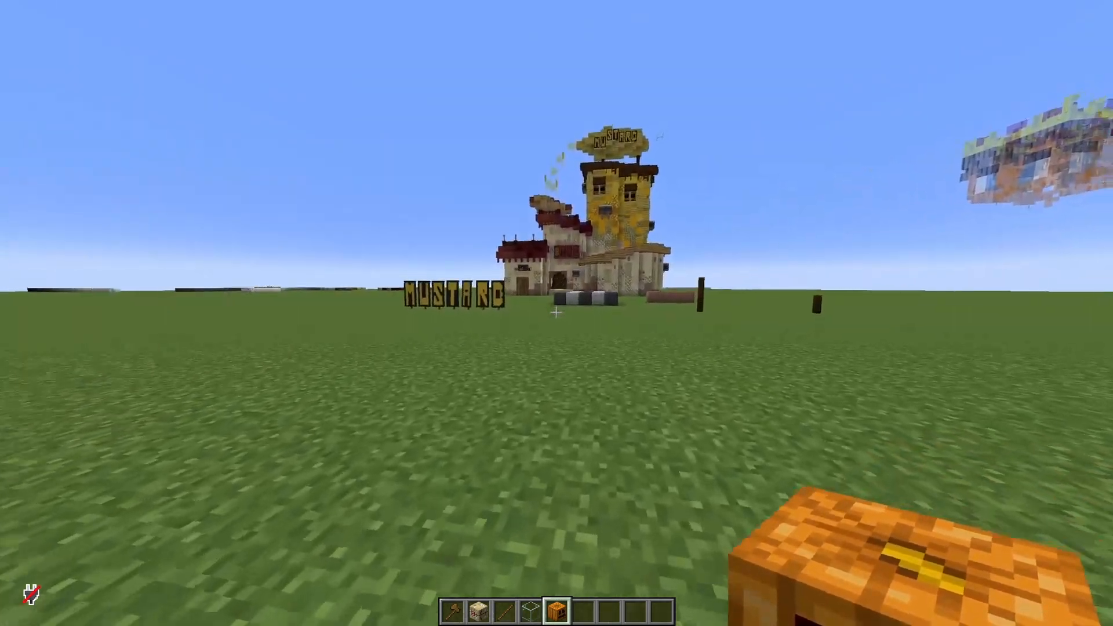
Step: Try to set the held carved pumpkin's CustomModelData to 2 with the trigger command
{"action": "key", "text": "slash"}
{"action": "type", "text": "trigger c"}
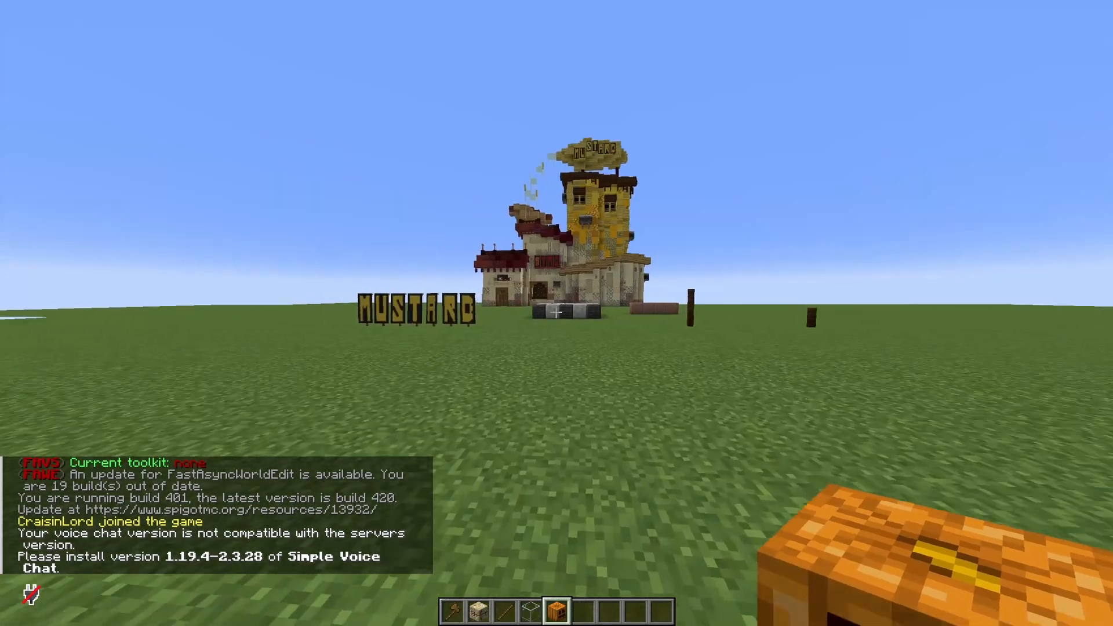
{"action": "key", "text": "w"}
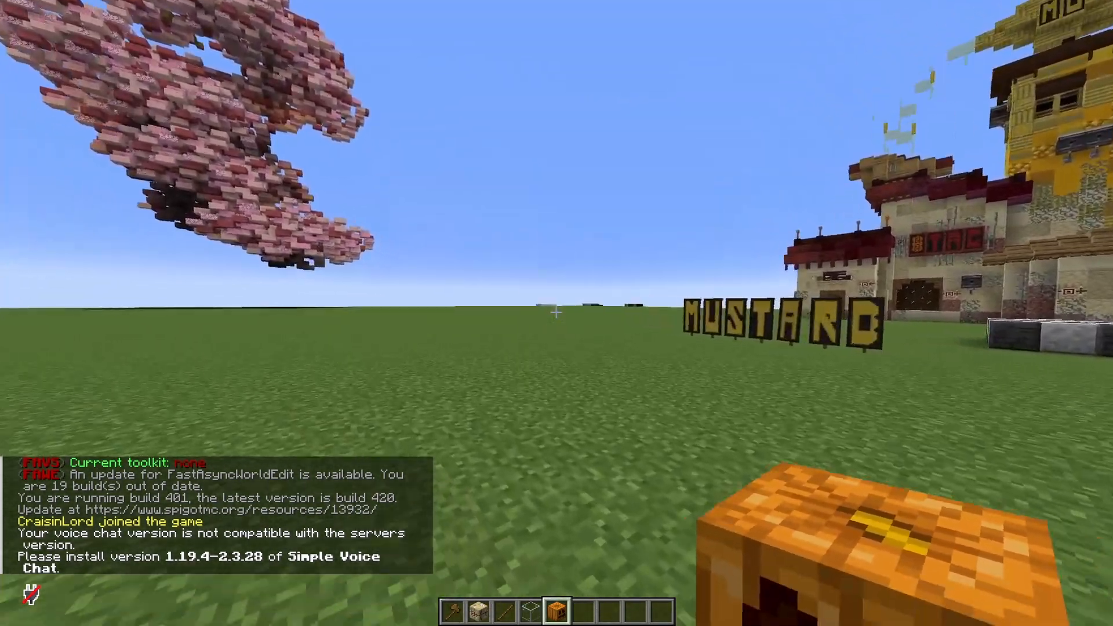
{"action": "key", "text": "slash"}
{"action": "type", "text": "tag"}
{"action": "key", "text": "BackSpace"}
{"action": "key", "text": "BackSpace"}
{"action": "type", "text": "rigger CustomModelData set"}
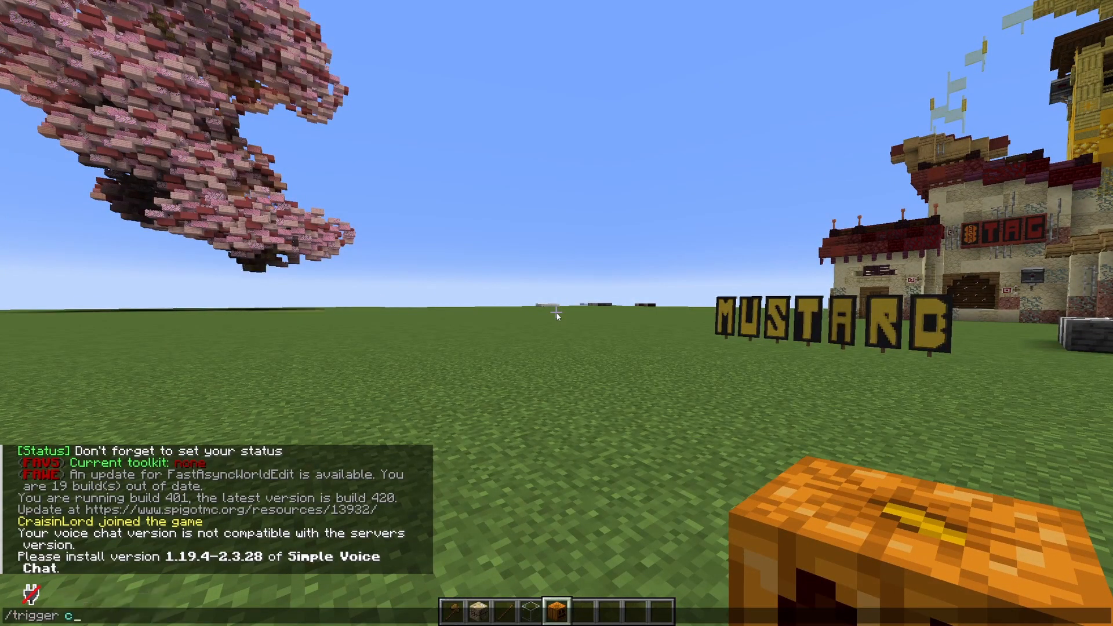
{"action": "type", "text": " 2"}
{"action": "key", "text": "Return"}
{"action": "right_click", "coordinate": [557, 313]}
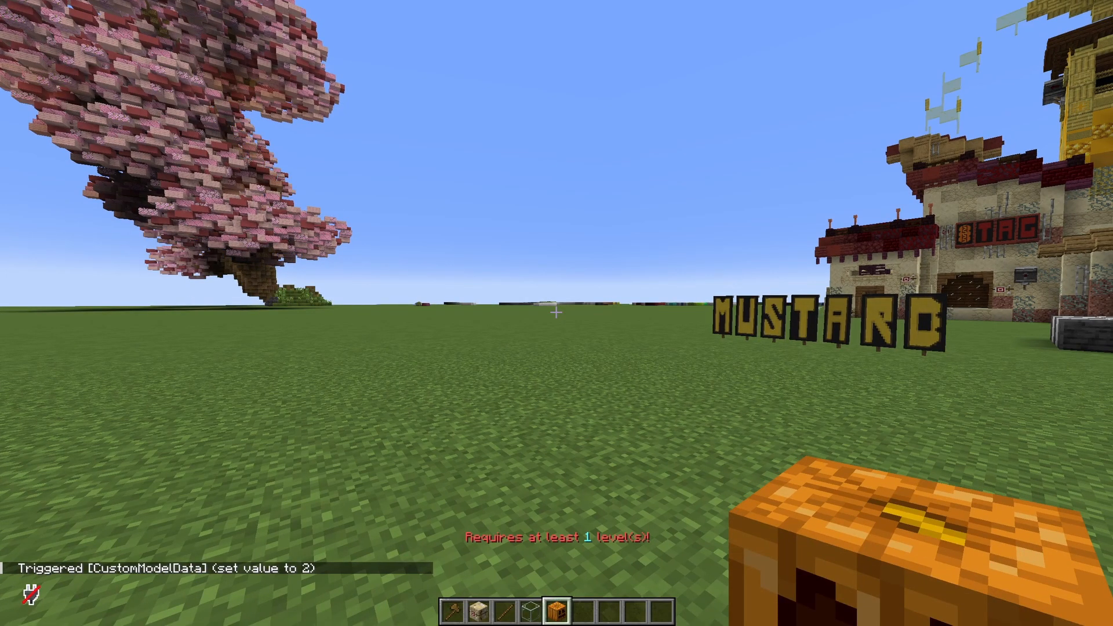
Step: Set the player's own game mode to survival with the gamemode command
{"action": "key", "text": "slash"}
{"action": "type", "text": "g"}
{"action": "key", "text": "Down"}
{"action": "key", "text": "Down"}
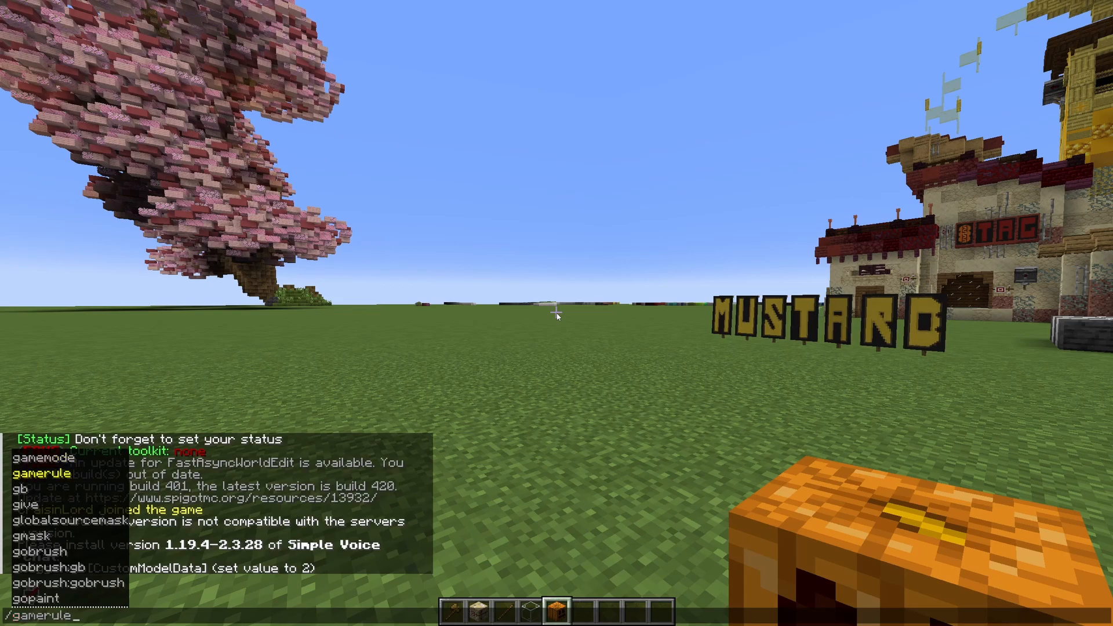
{"action": "type", "text": "s"}
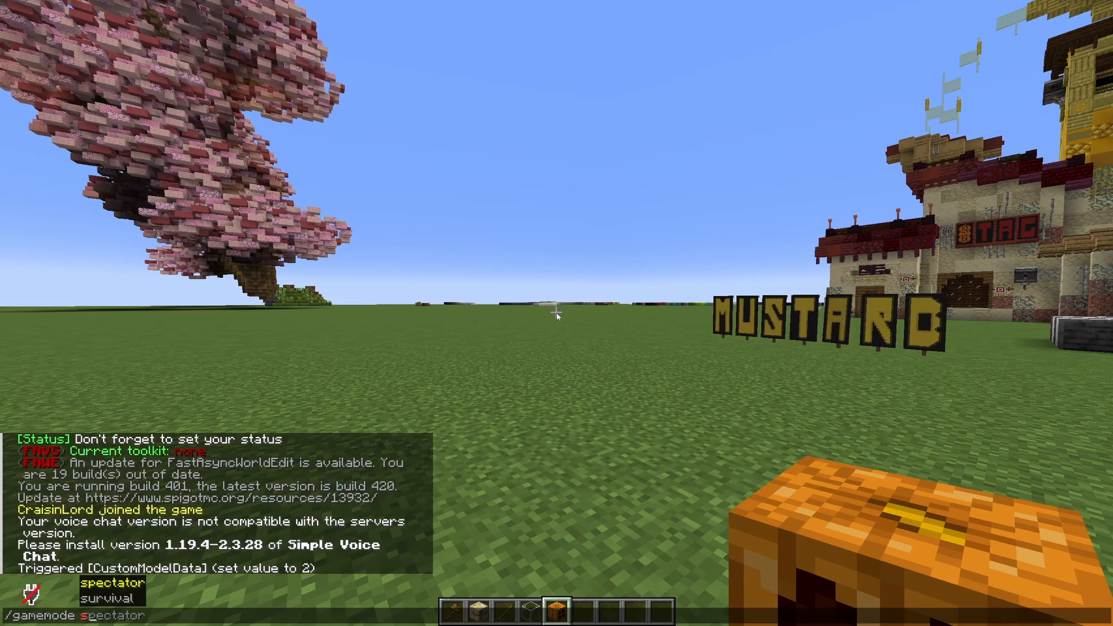
{"action": "key", "text": "Return"}
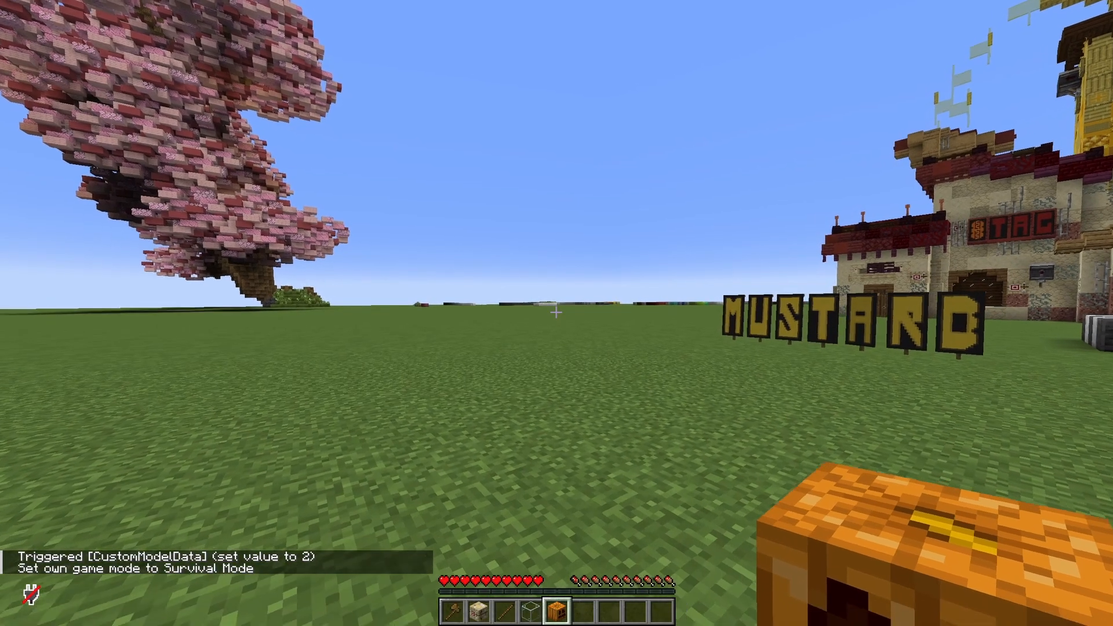
Step: Give the player 1 experience level and trigger CustomModelData with the value 2 on the held carved pumpkin
{"action": "key", "text": "slash"}
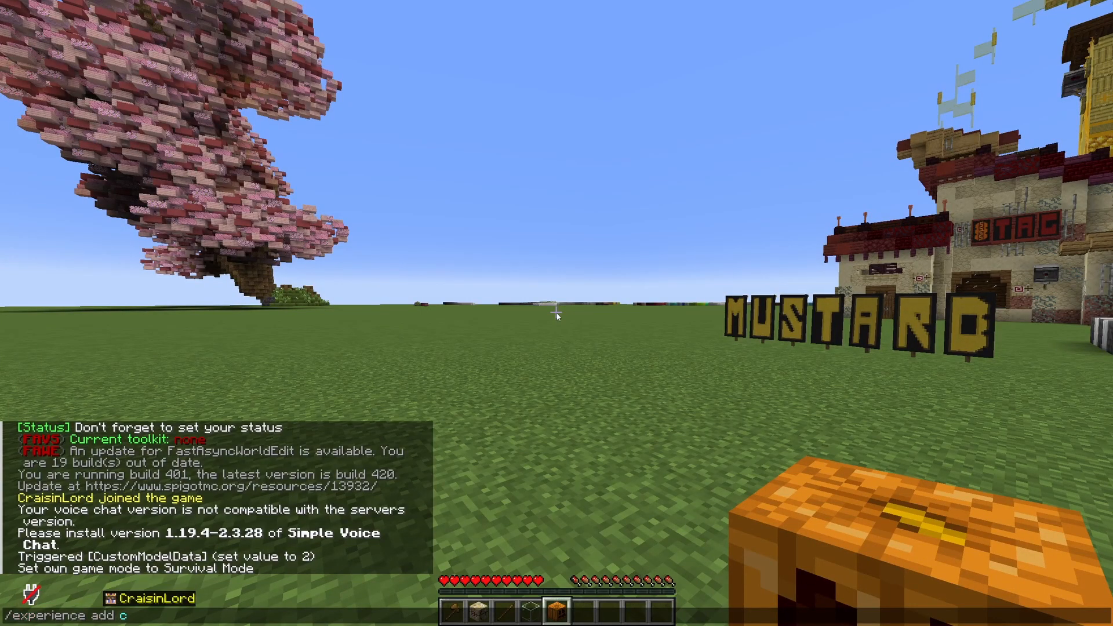
{"action": "key", "text": "Tab"}
{"action": "key", "text": "Return"}
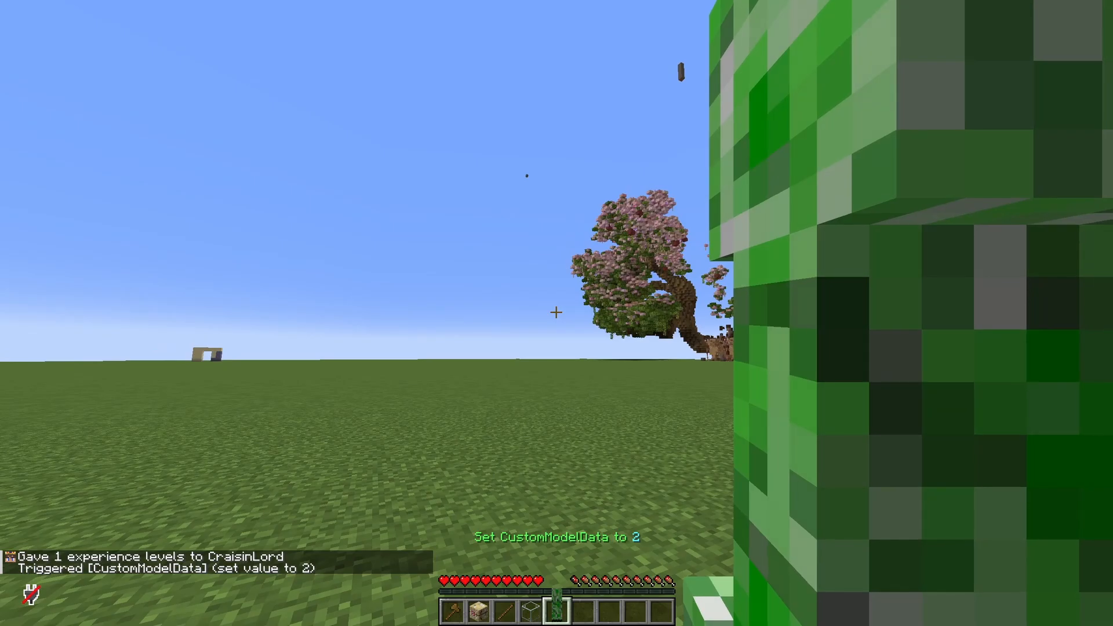
Step: Equip the carved pumpkin with the creeper model on the player's head from the inventory
{"action": "right_click", "coordinate": [556, 312]}
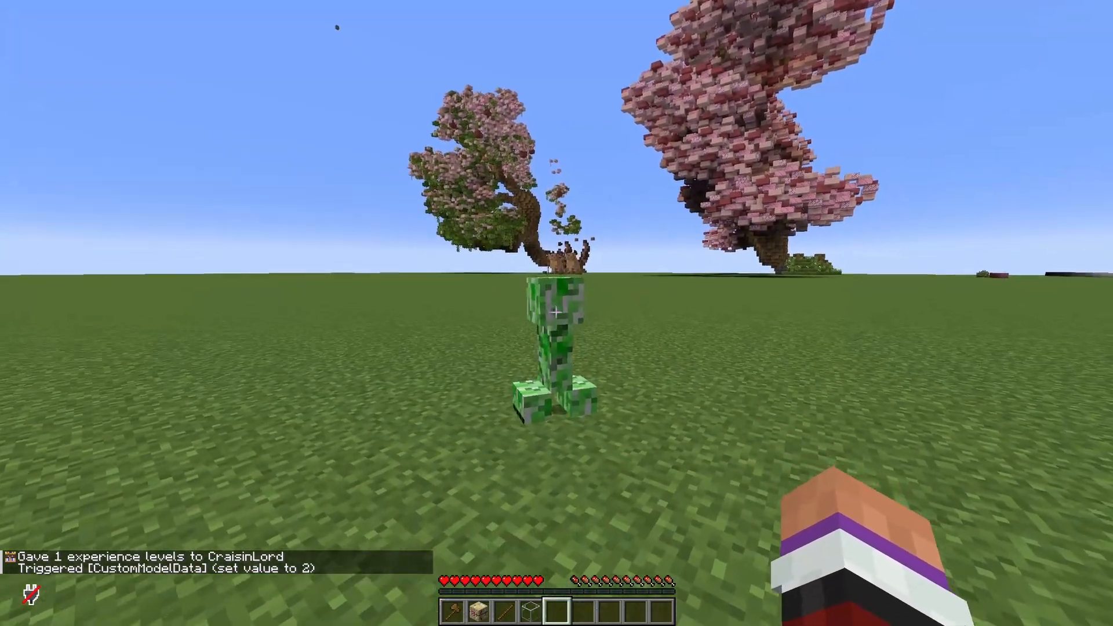
{"action": "left_click", "coordinate": [556, 312]}
{"action": "key", "text": "e"}
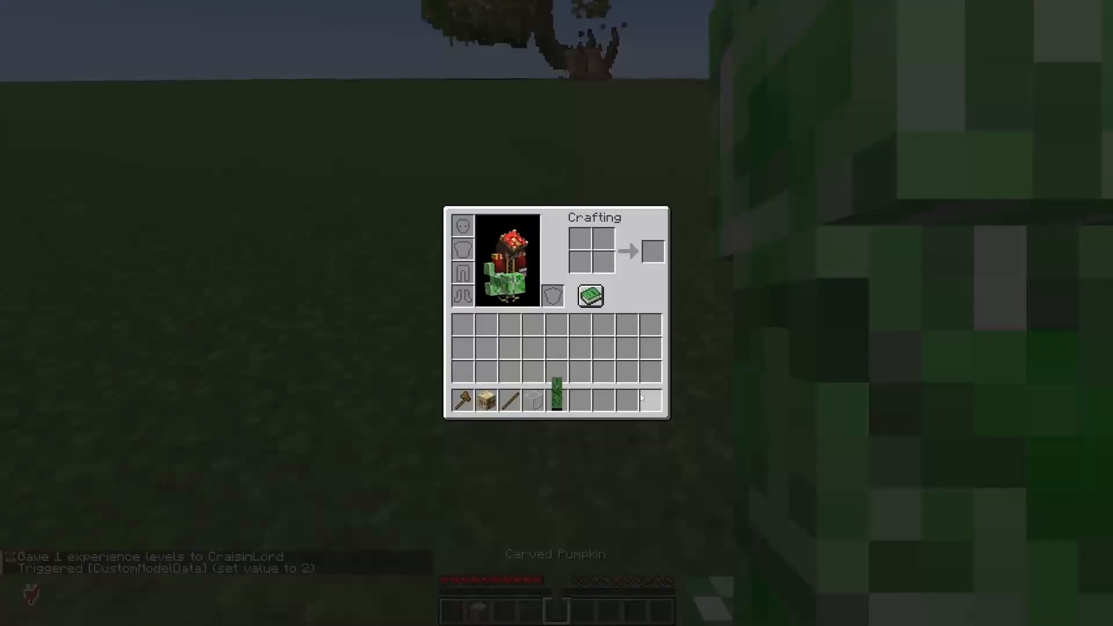
{"action": "left_click", "coordinate": [556, 400], "text": "shift"}
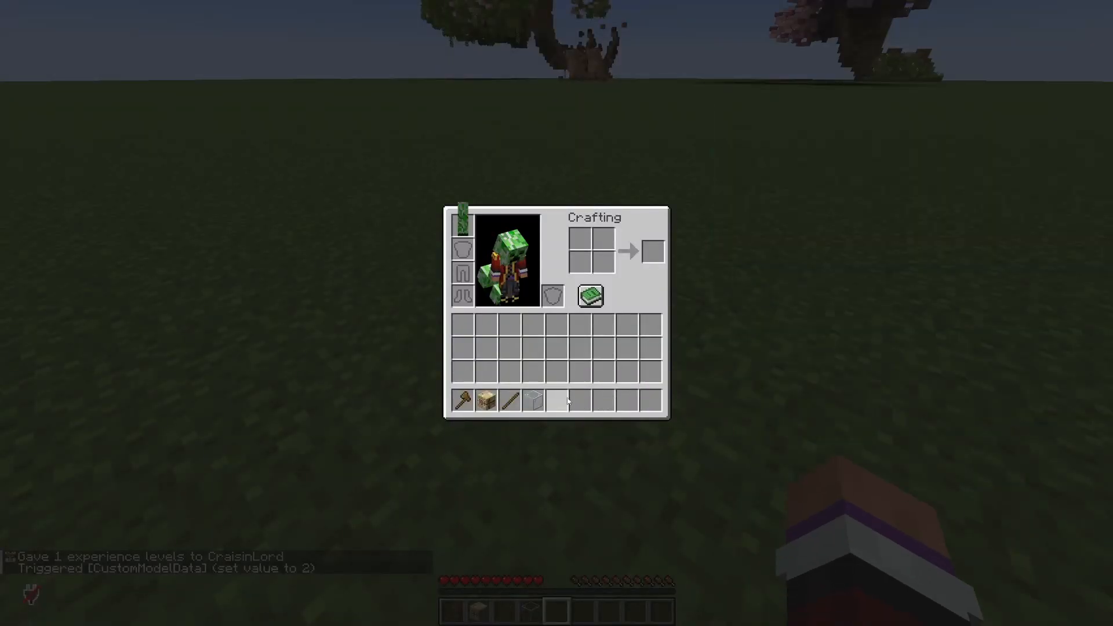
{"action": "key", "text": "e"}
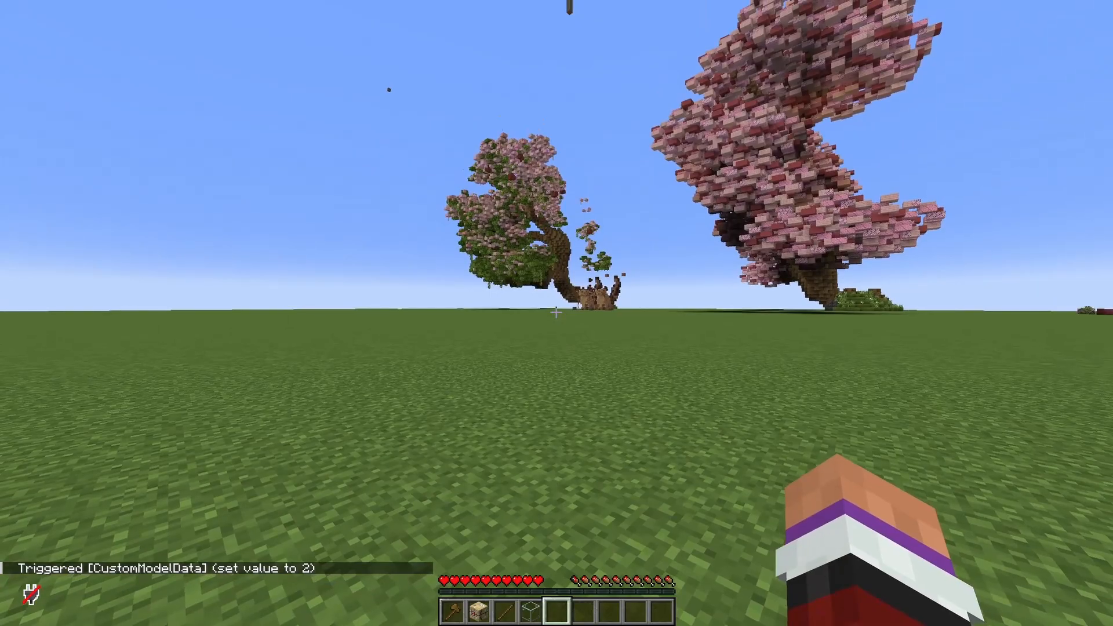
Step: Look at the worn creeper costume from the front in third-person view and reload the shaders
{"action": "key", "text": "F5"}
{"action": "key", "text": "F5"}
{"action": "key", "text": "r"}
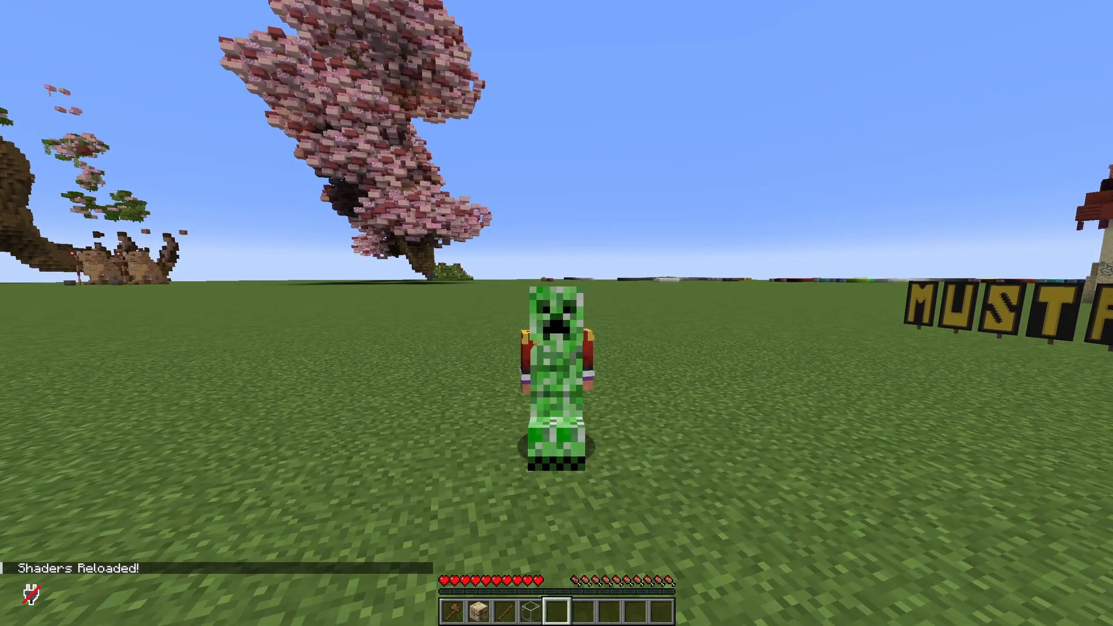
{"action": "key", "text": "F5"}
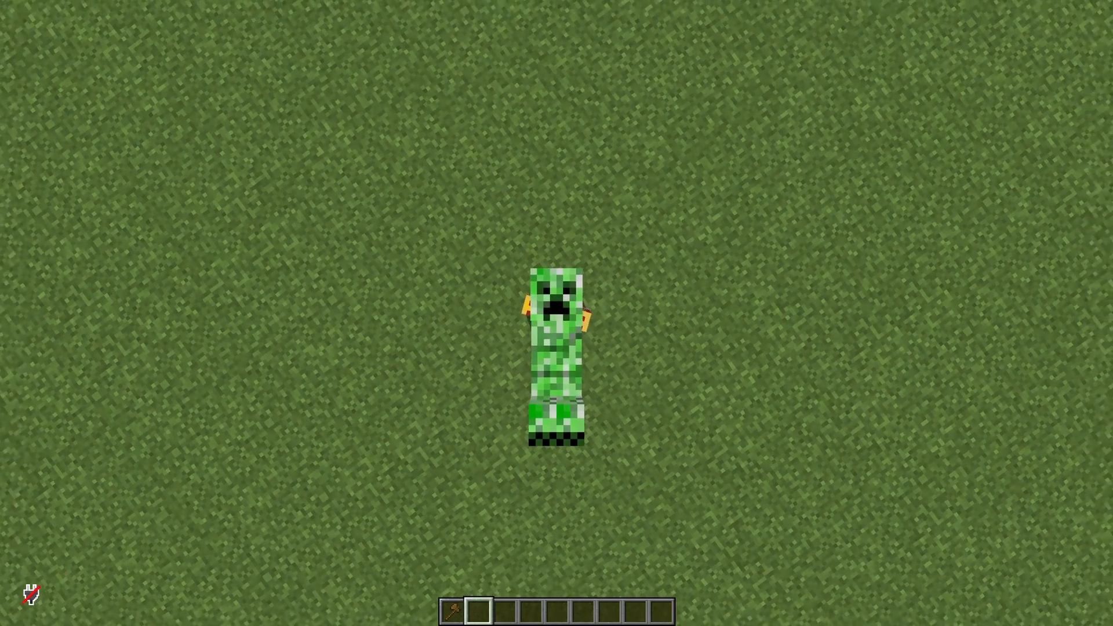
Step: Examine the worn creeper costume from behind and from the side with Freecam, and from the front in third-person view
{"action": "key", "text": "F4"}
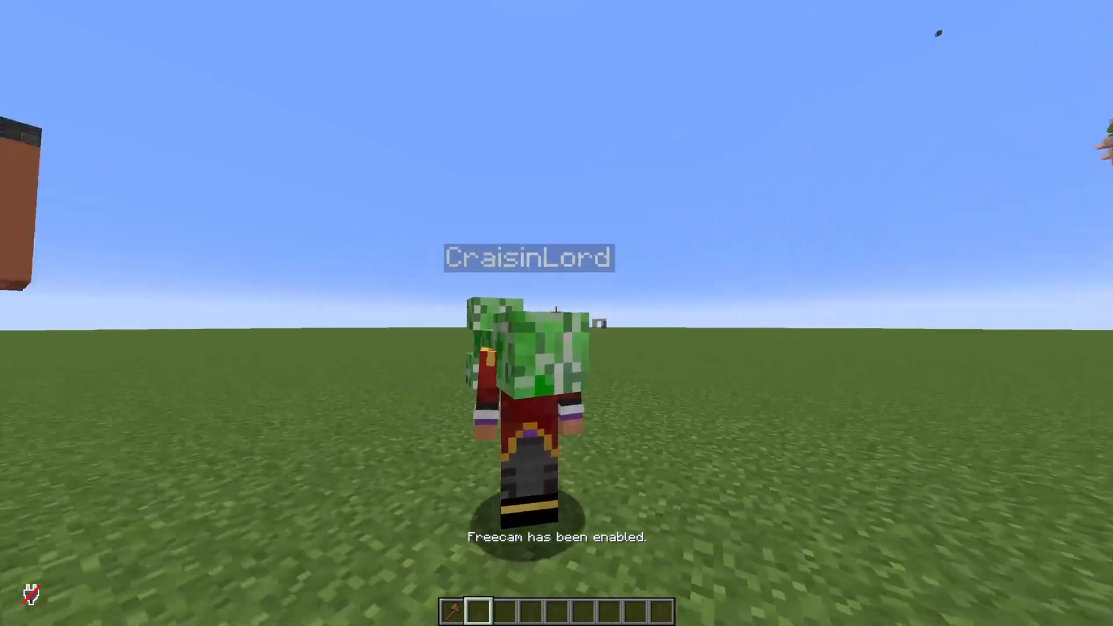
{"action": "key", "text": "a"}
{"action": "key", "text": "a"}
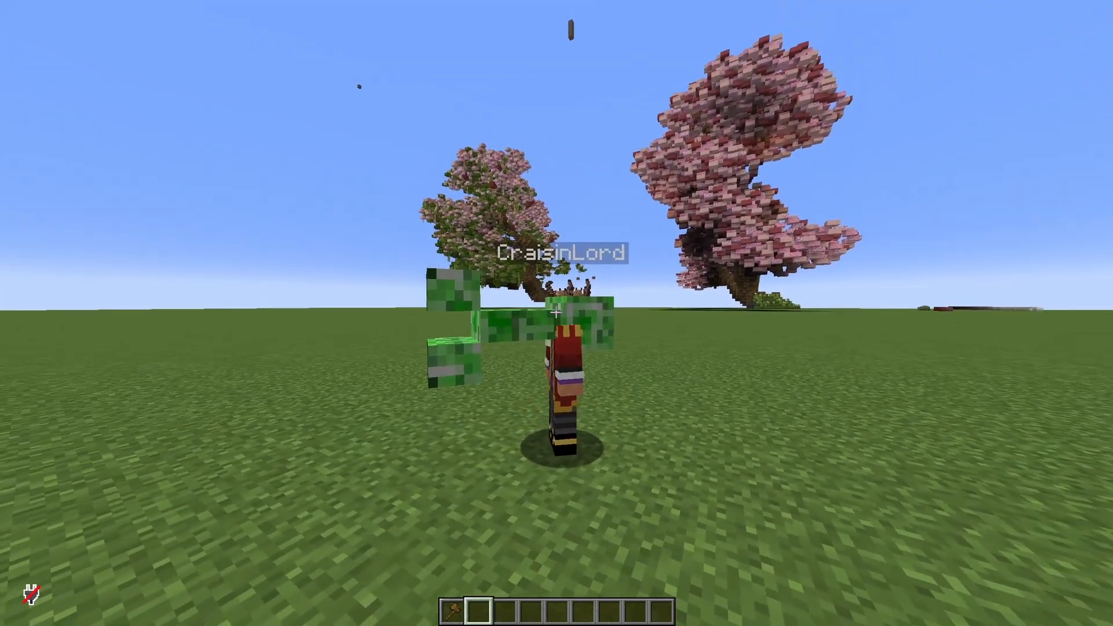
{"action": "key", "text": "F4"}
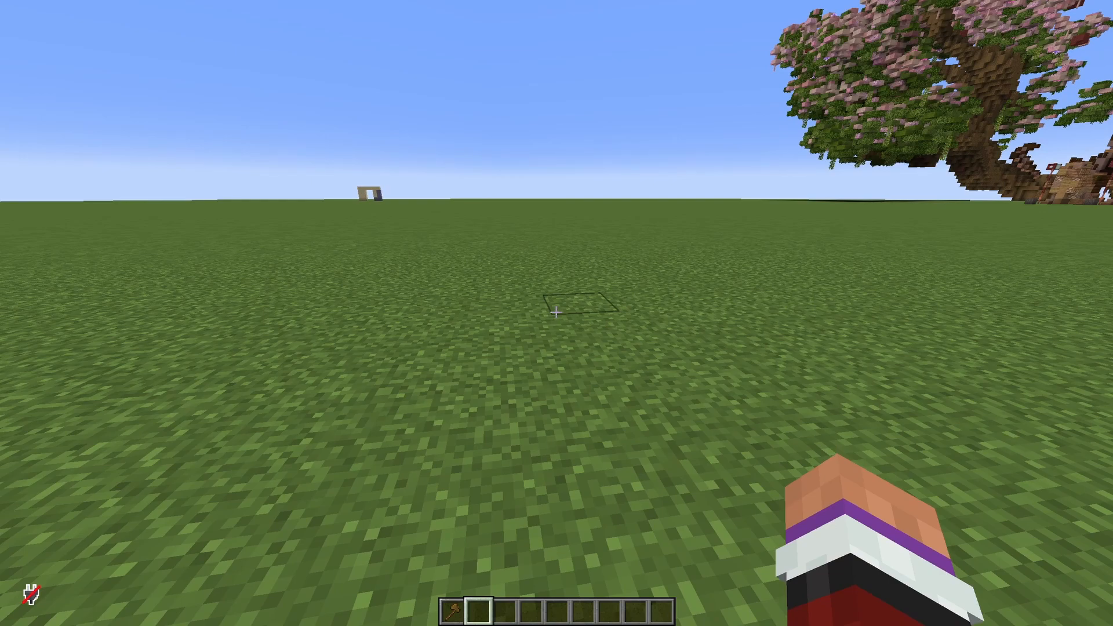
{"action": "key", "text": "F5"}
{"action": "key", "text": "F5"}
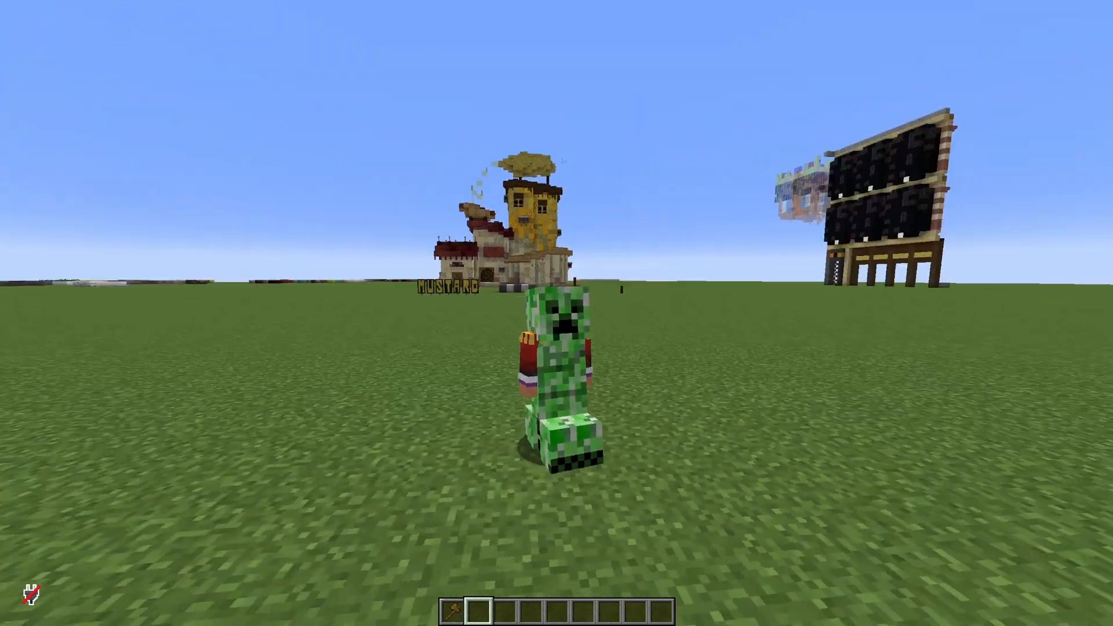